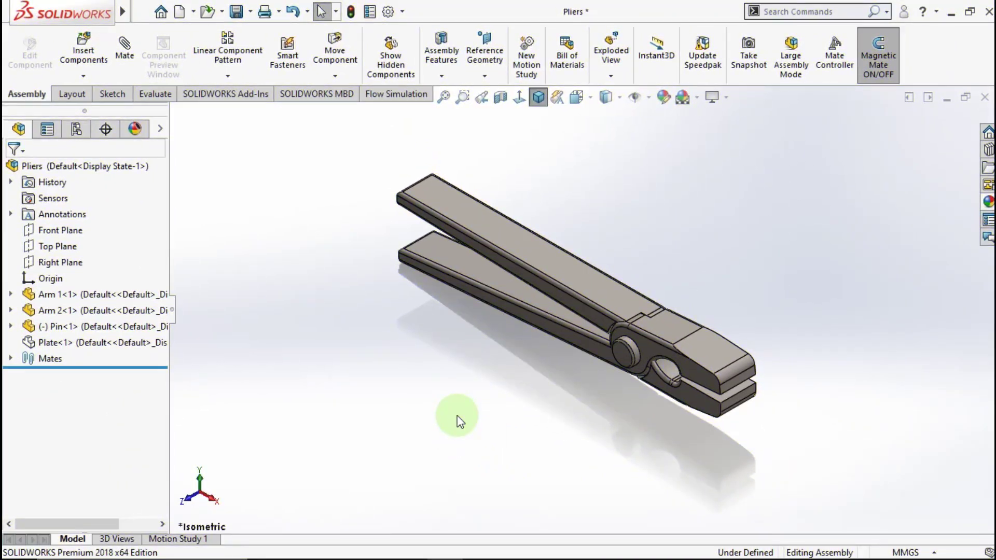
Orbit the finished Pliers assembly to view it side-on
mouse_move(457, 416)
middle_mouse_down()
mouse_move(481, 379)
mouse_move(518, 349)
mouse_move(542, 349)
mouse_move(520, 363)
mouse_move(413, 356)
mouse_move(344, 375)
mouse_move(313, 425)
mouse_move(313, 447)
mouse_move(340, 380)
mouse_move(466, 353)
mouse_move(452, 387)
mouse_move(534, 349)
mouse_move(607, 344)
mouse_move(624, 371)
mouse_move(597, 361)
mouse_move(571, 313)
middle_mouse_up()
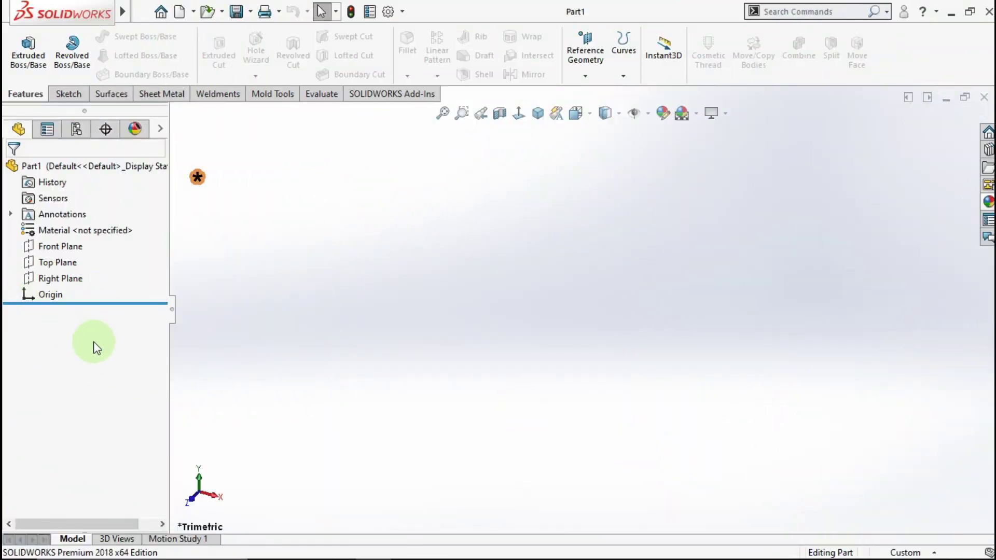
Start a sketch on the Front Plane in construction centerline mode
left_click(61, 249)
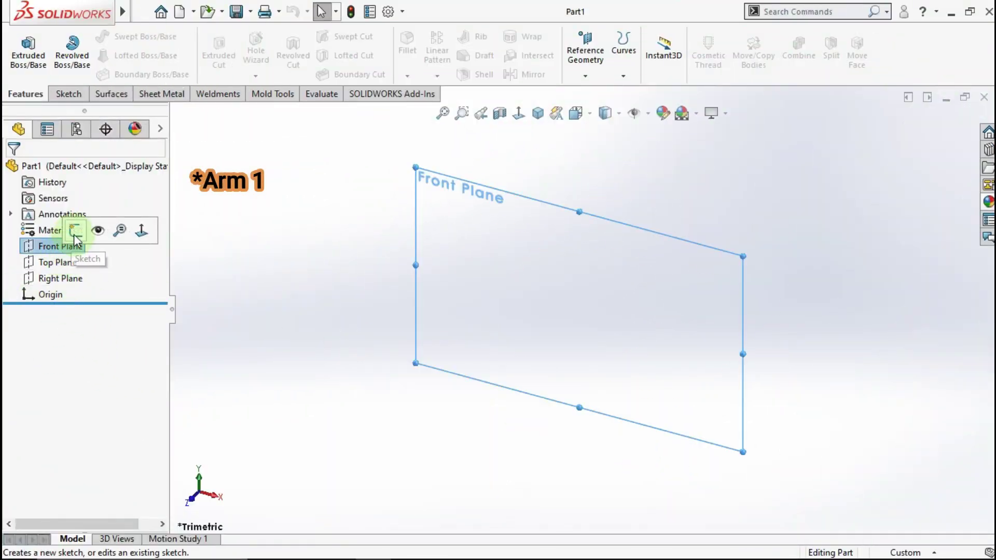
left_click(75, 233)
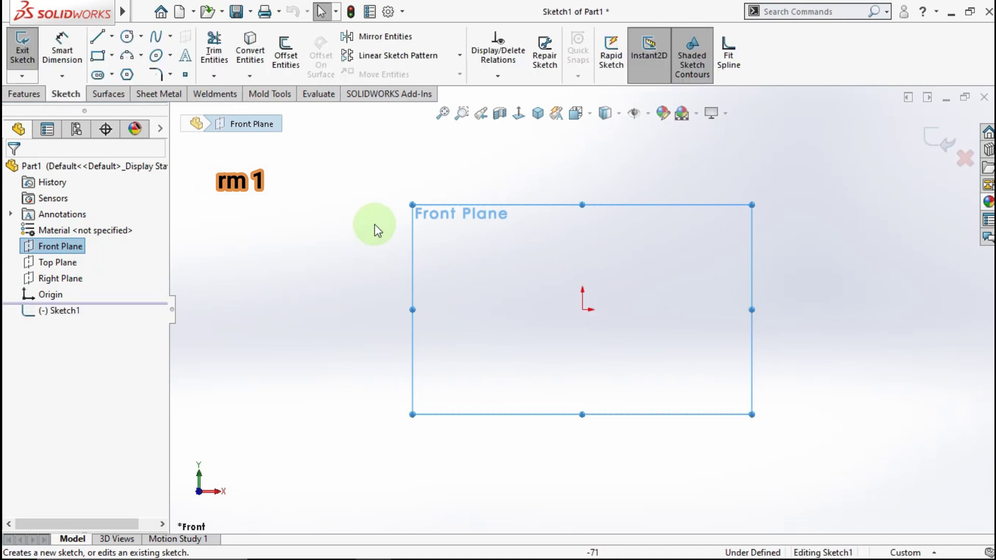
left_click(112, 36)
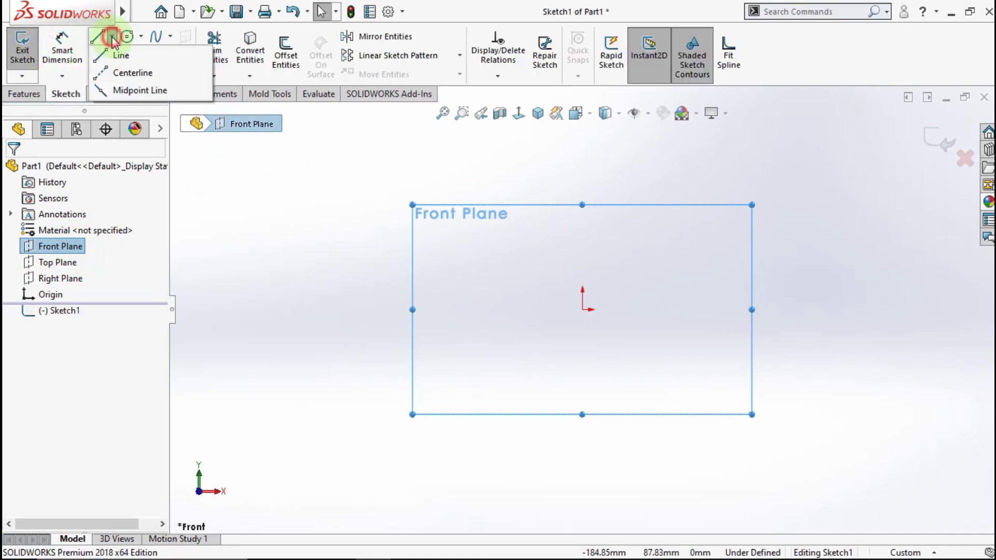
left_click(121, 75)
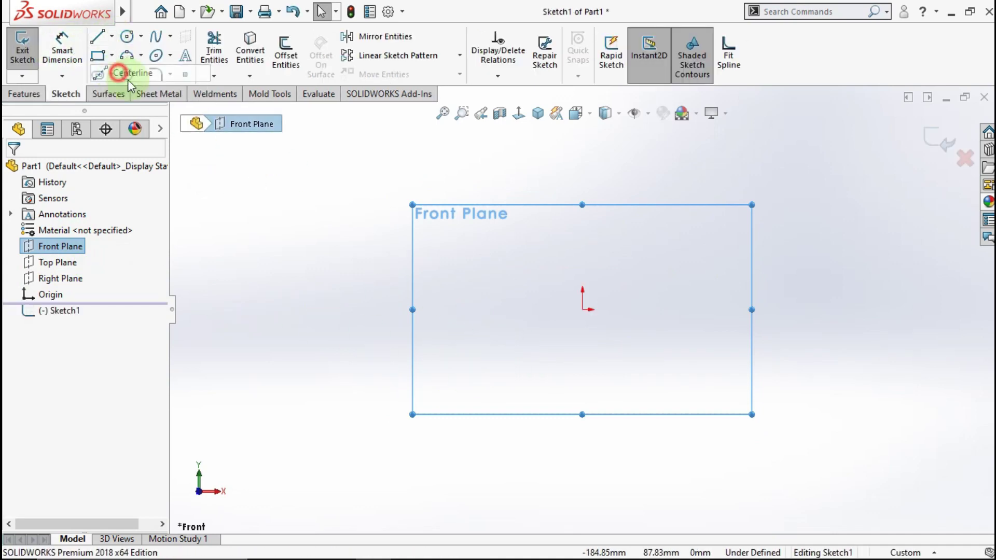
Draw a vertical and a horizontal centerline from the origin
left_click(582, 310)
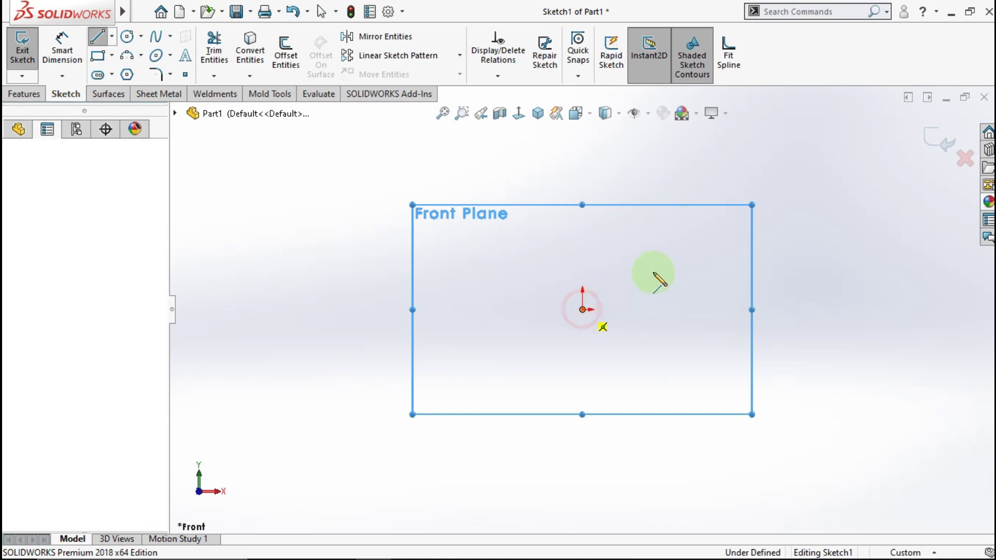
left_click(585, 170)
key("Escape")
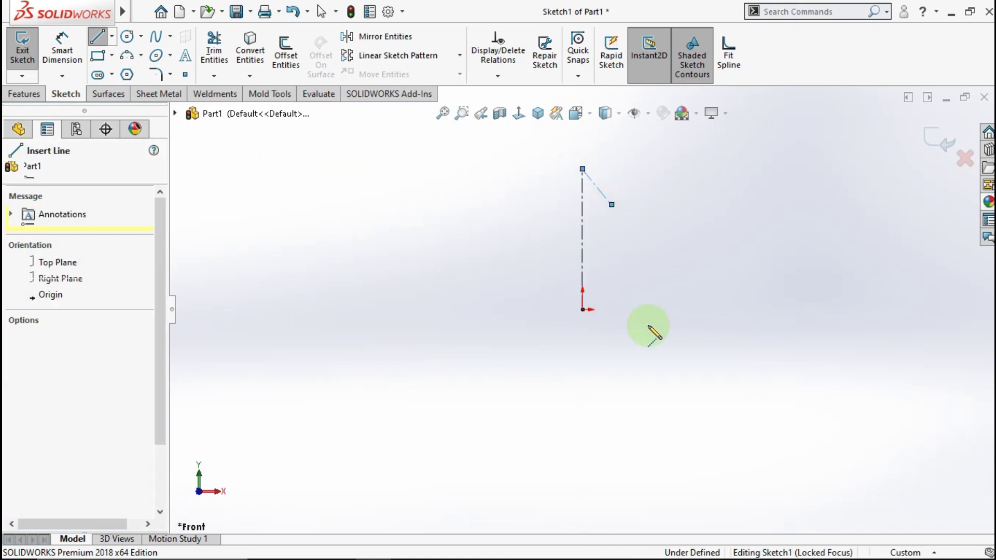
left_click(583, 310)
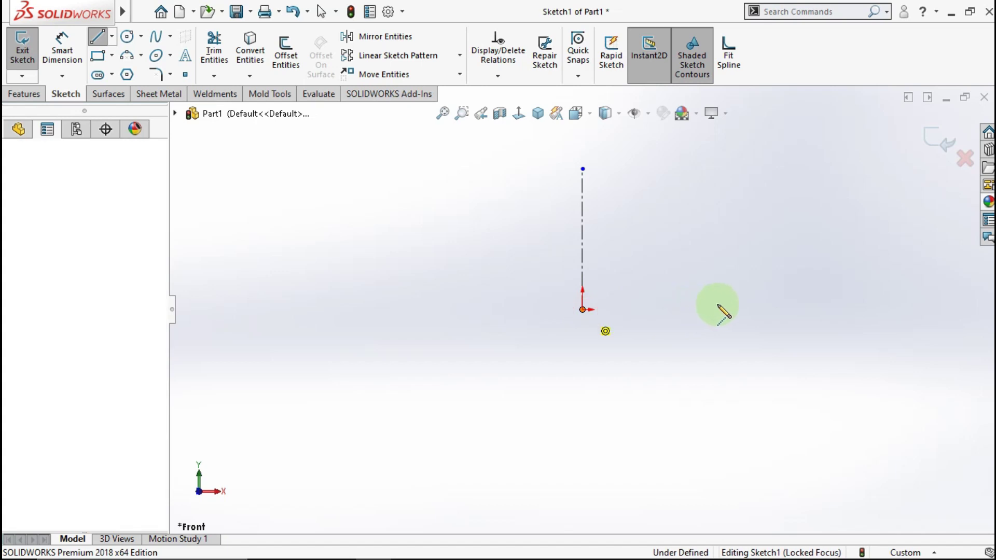
left_click(747, 310)
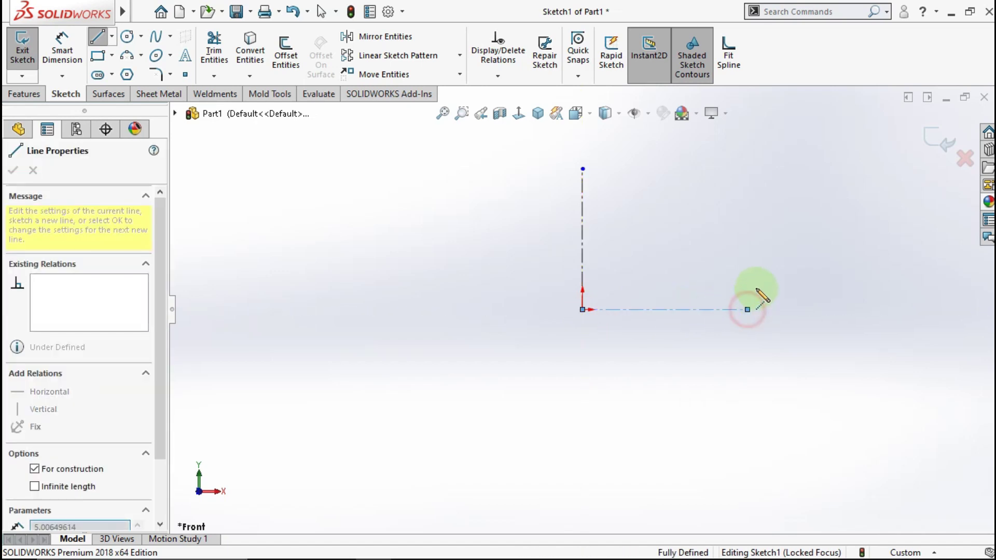
double_click(769, 273)
key("ctrl+z")
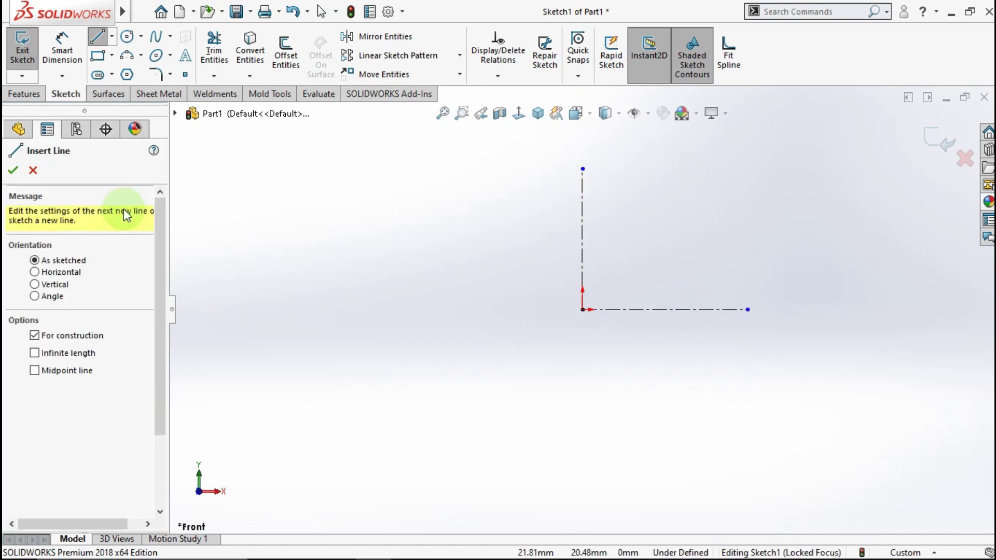
left_click(127, 37)
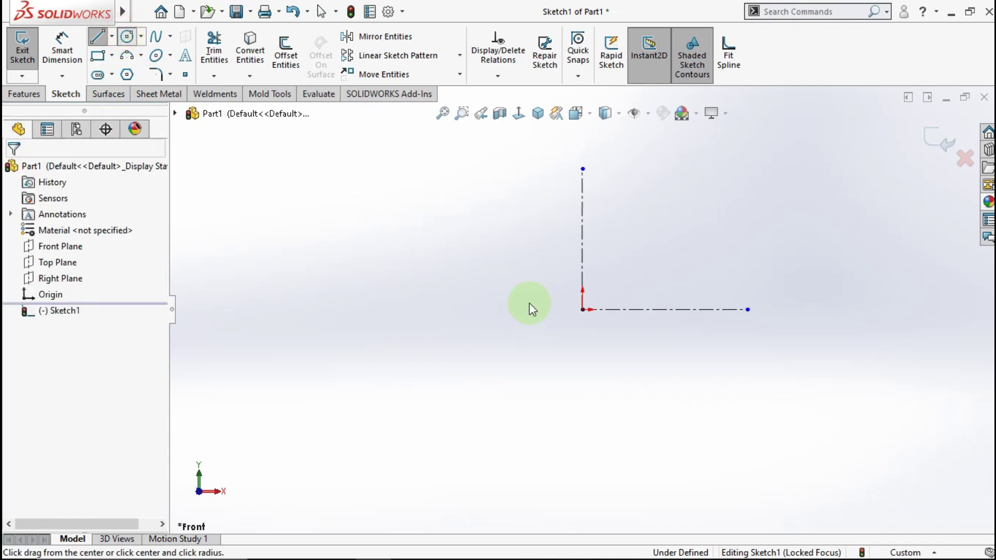
Draw a circle centred on the origin and dimension its diameter to 30 mm
left_click(582, 309)
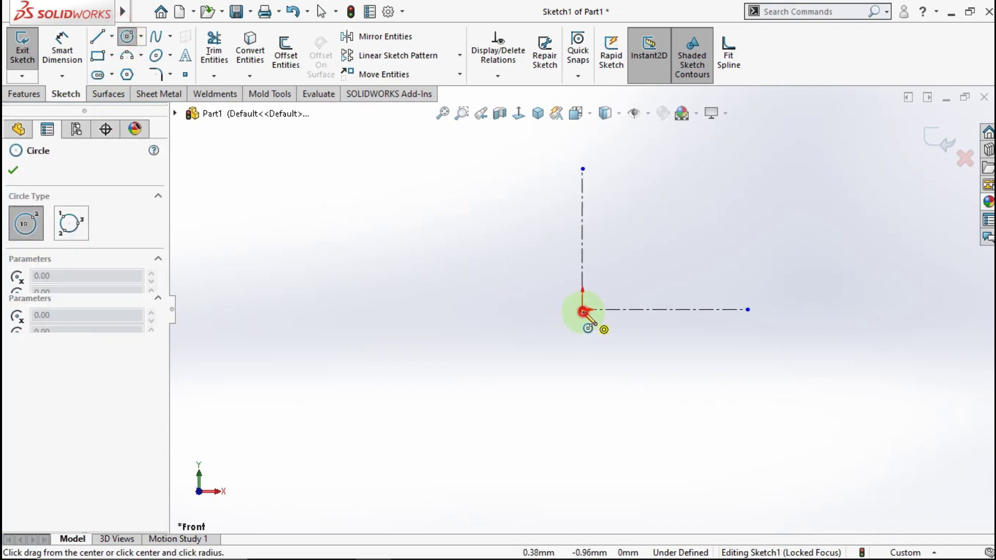
left_click(629, 258)
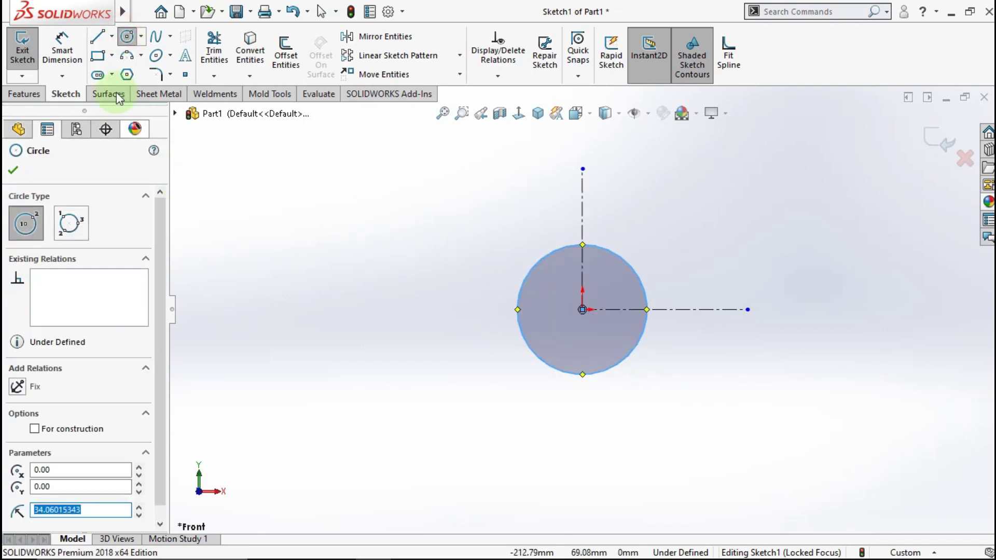
left_click(62, 44)
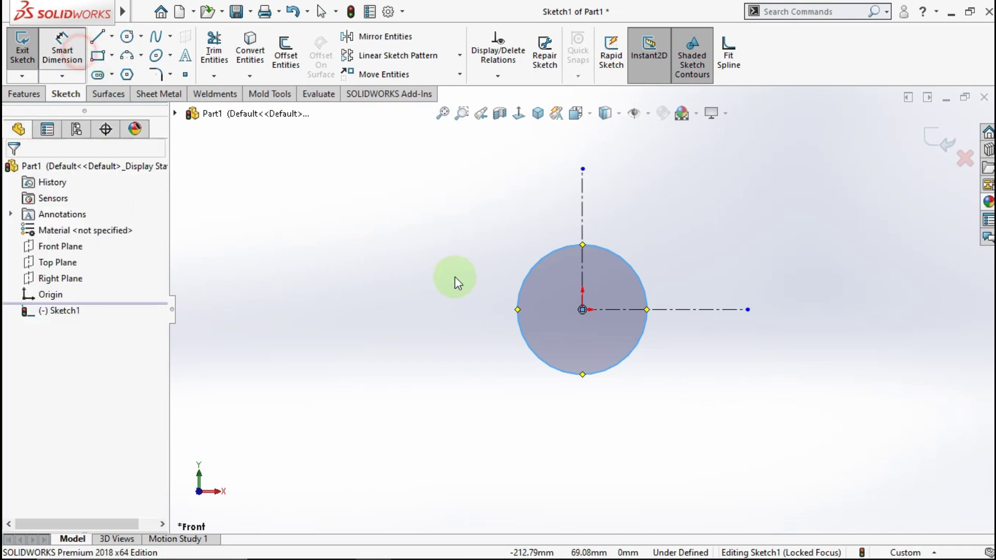
left_click(602, 371)
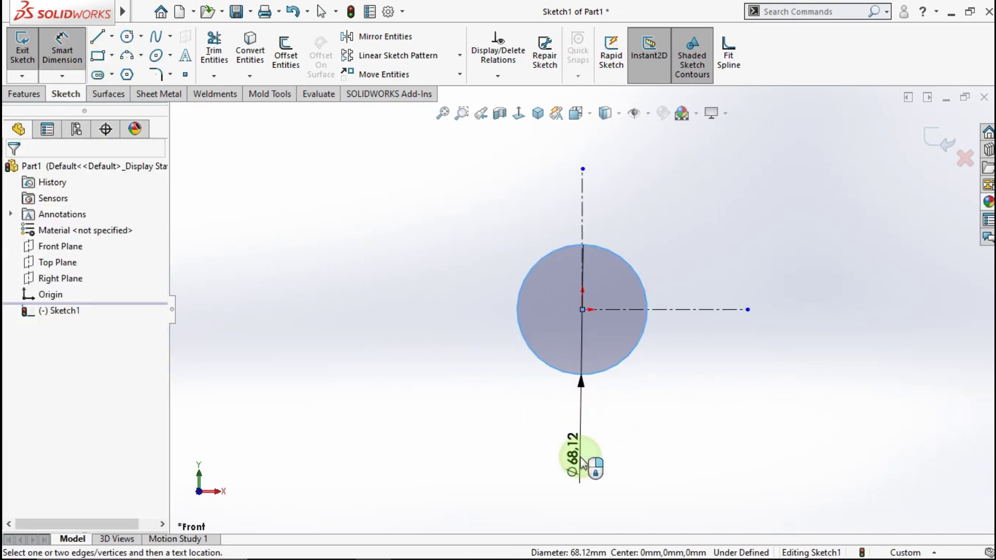
left_click(575, 463)
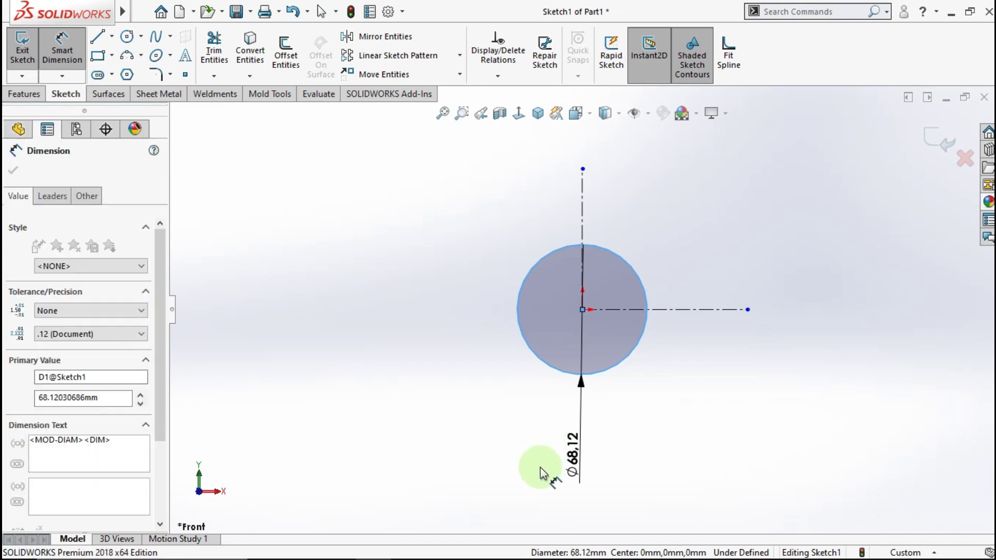
type("30")
left_click(521, 454)
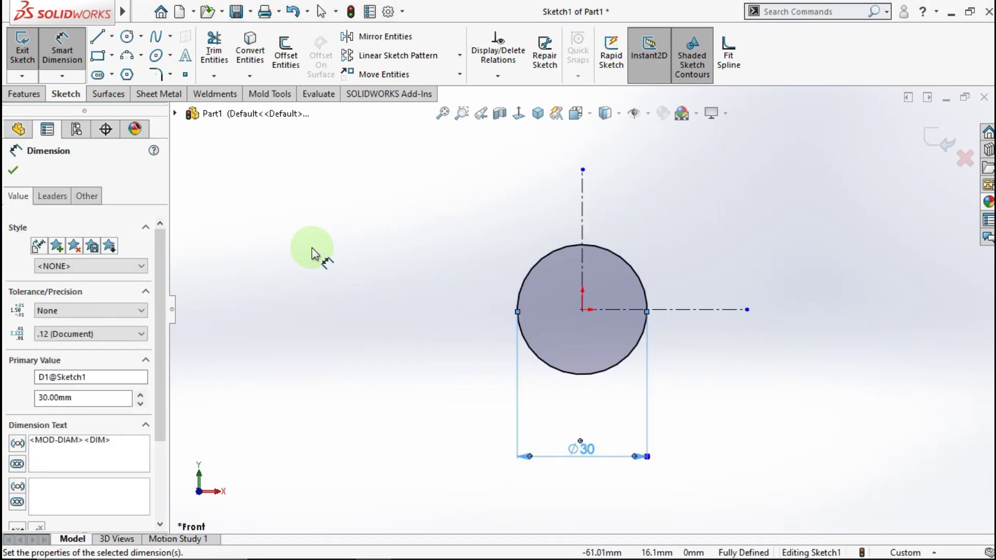
Draw a closed rectangular arm outline rightward from the circle's bottom point
left_click(112, 37)
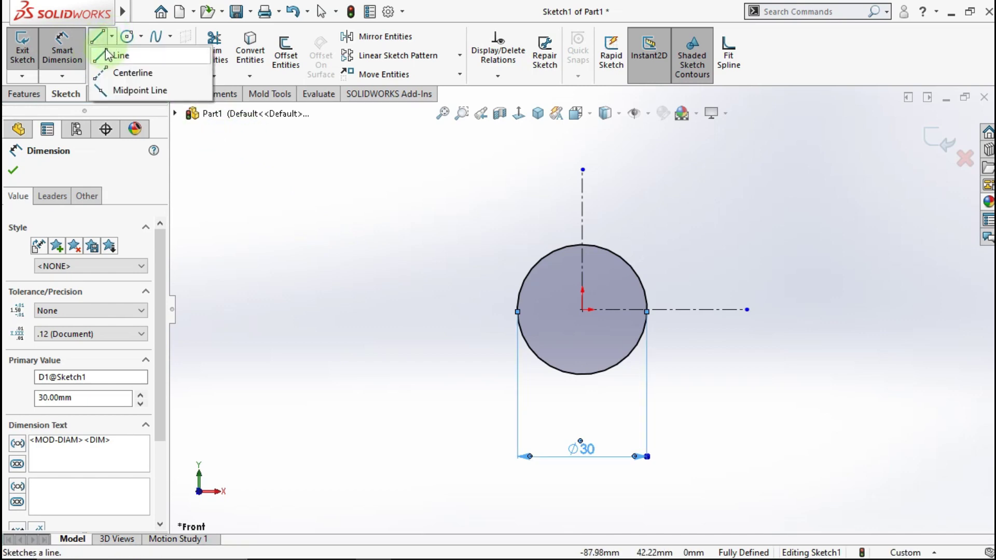
left_click(98, 36)
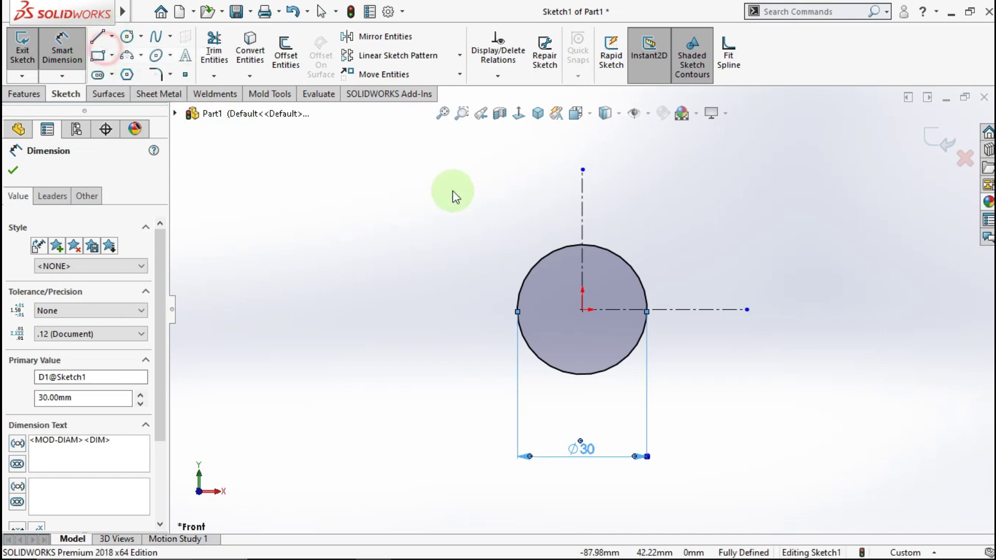
left_click(582, 374)
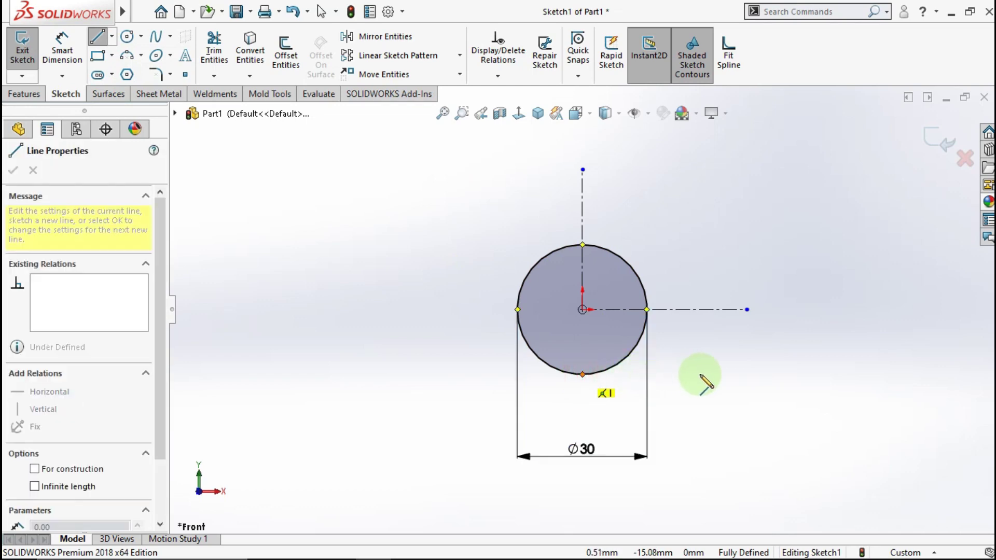
left_click(795, 373)
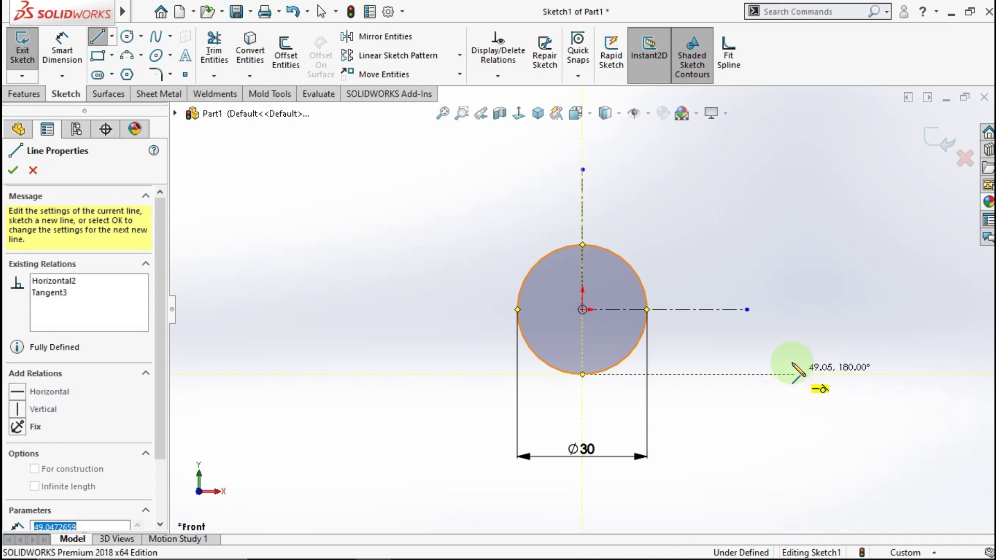
left_click(795, 330)
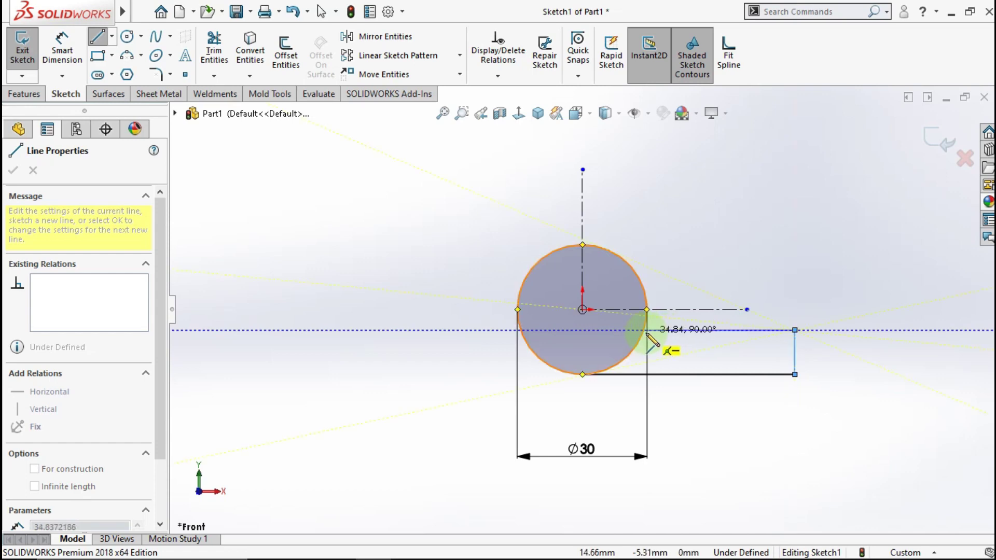
left_click(647, 332)
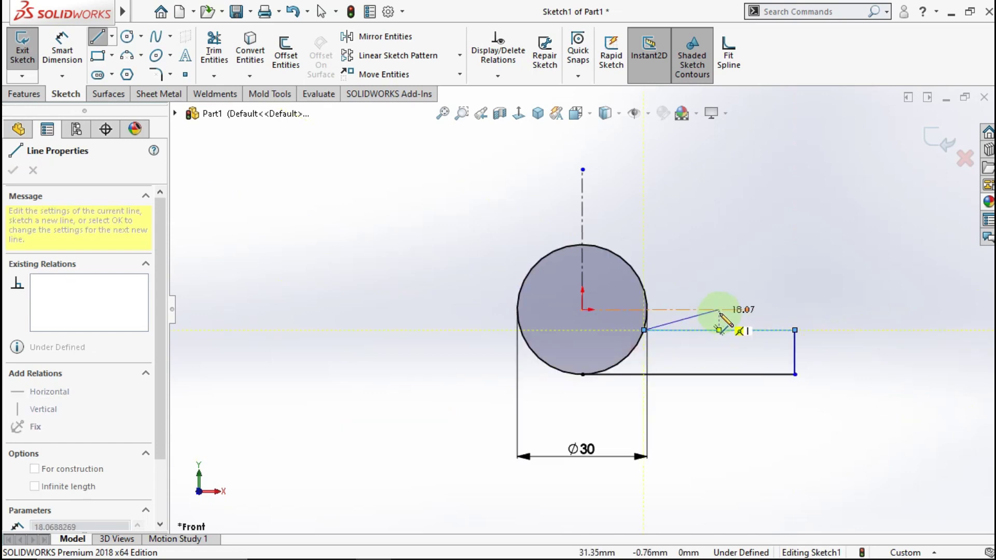
key("Escape")
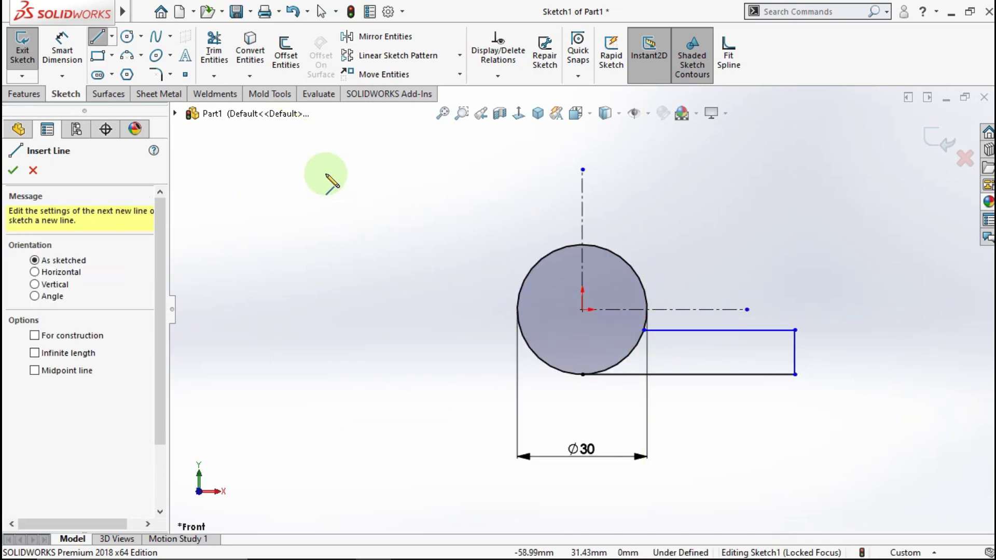
Dimension the arm 65 mm long and 10 mm tall
left_click(63, 45)
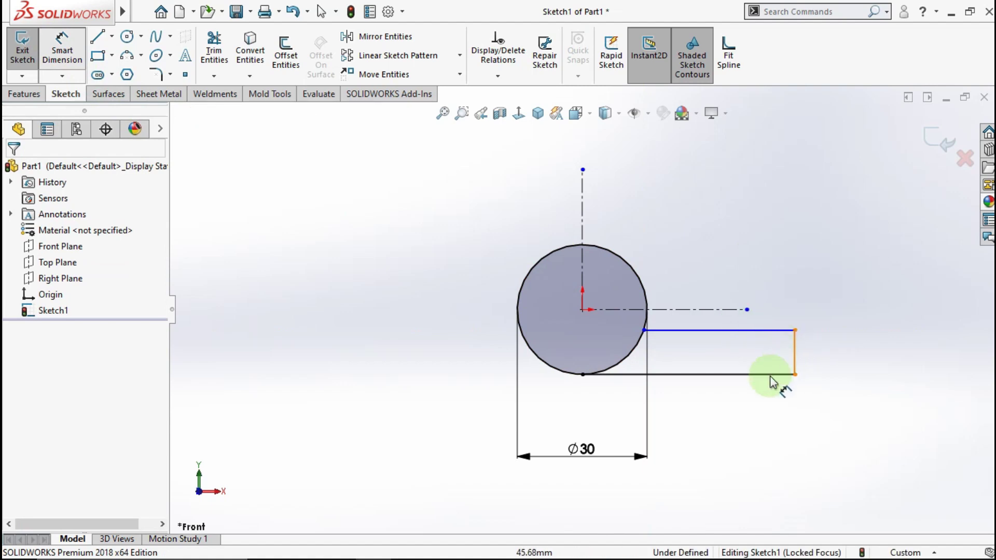
left_click(727, 374)
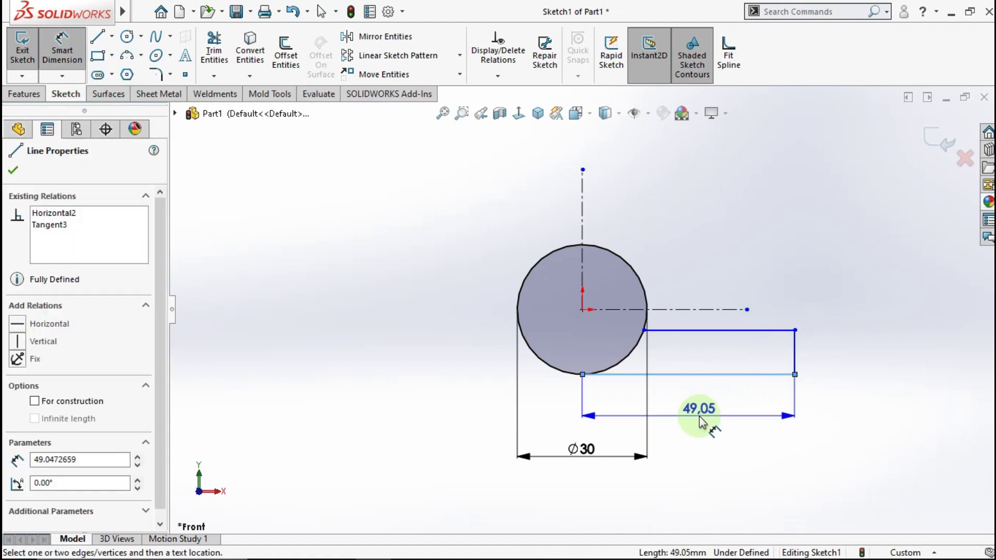
left_click(701, 421)
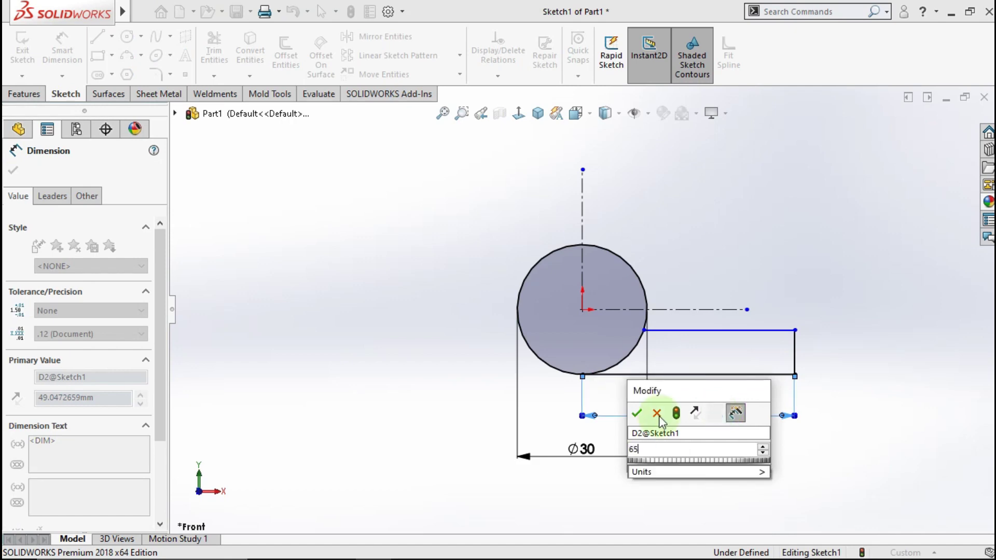
left_click(637, 413)
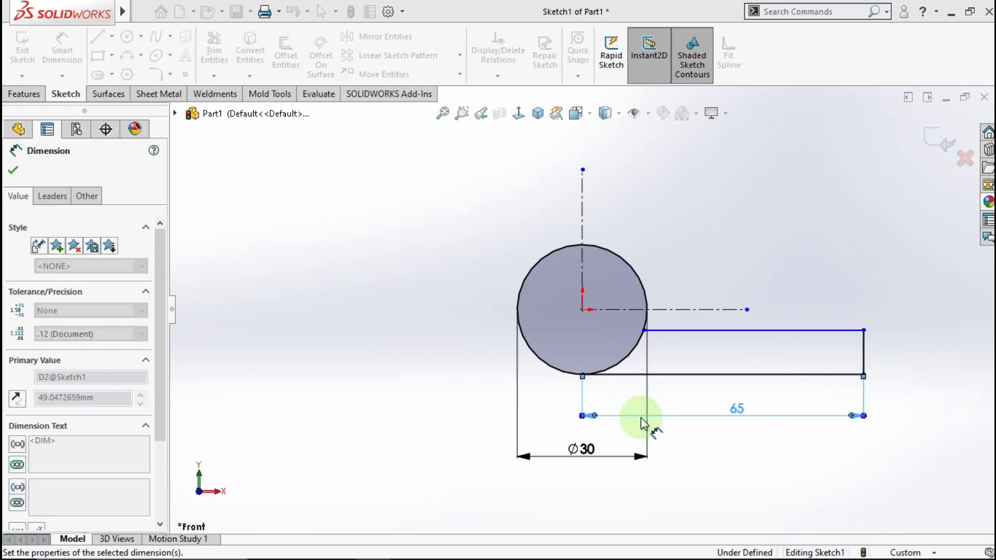
left_click(864, 354)
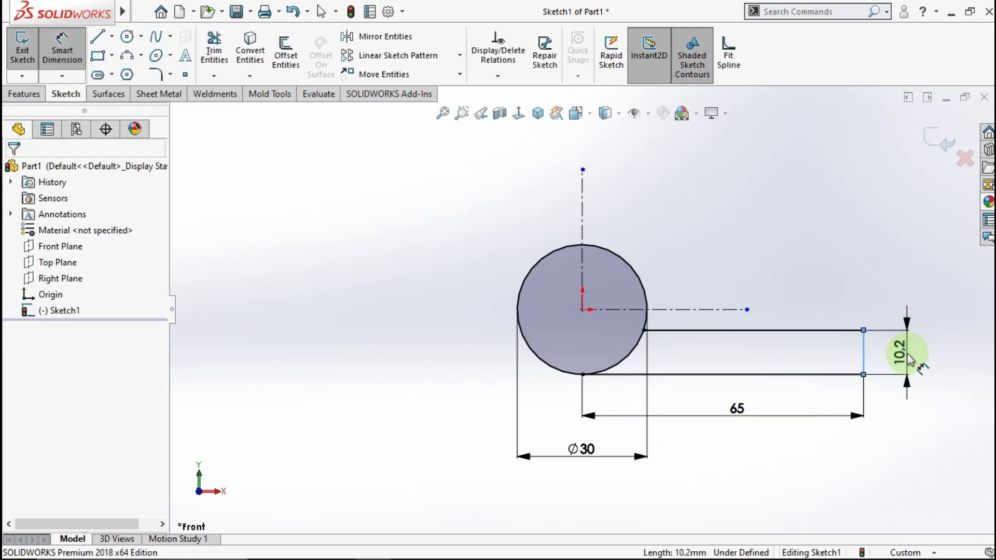
left_click(908, 358)
type("10")
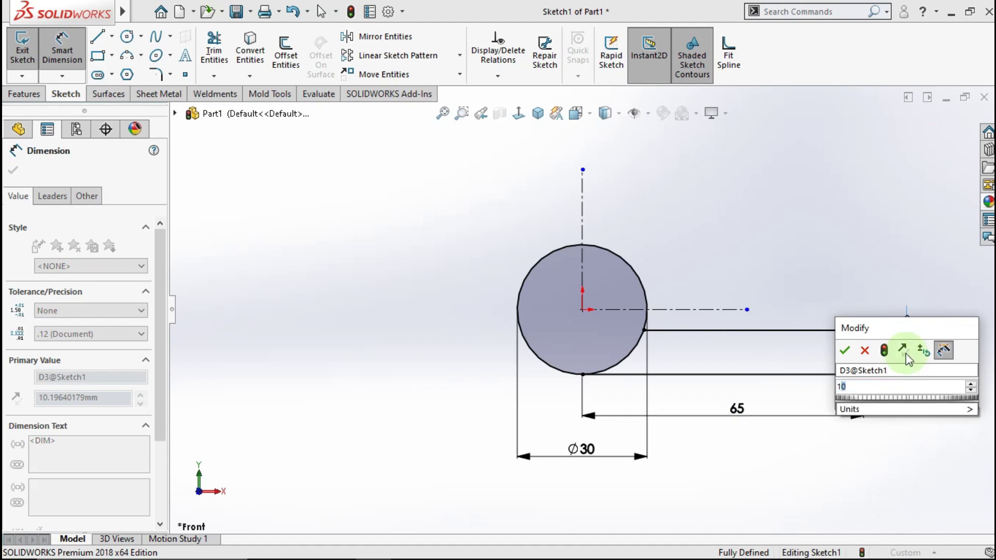
left_click(846, 352)
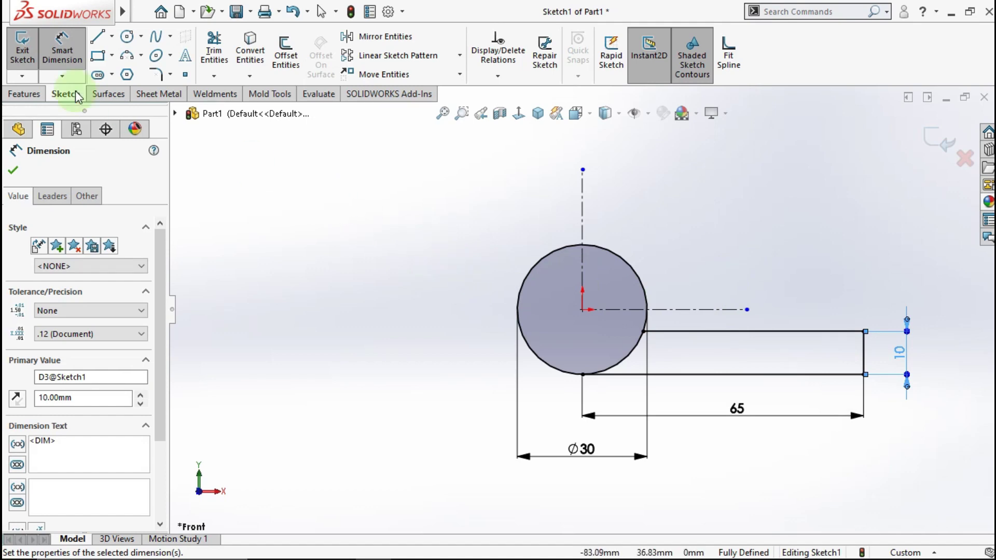
Draw the tapered arm outline leftward from the circle's top back to the circle
left_click(97, 36)
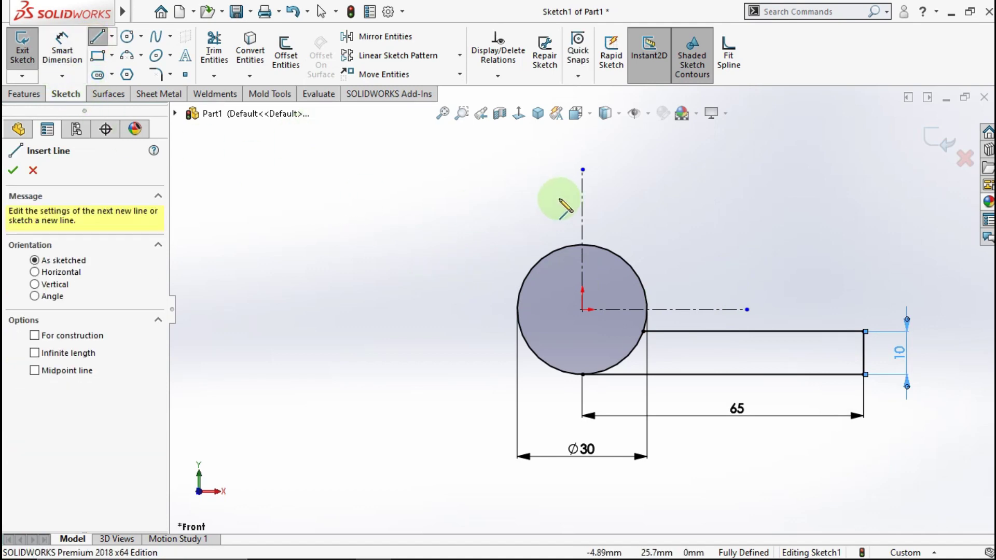
left_click(583, 244)
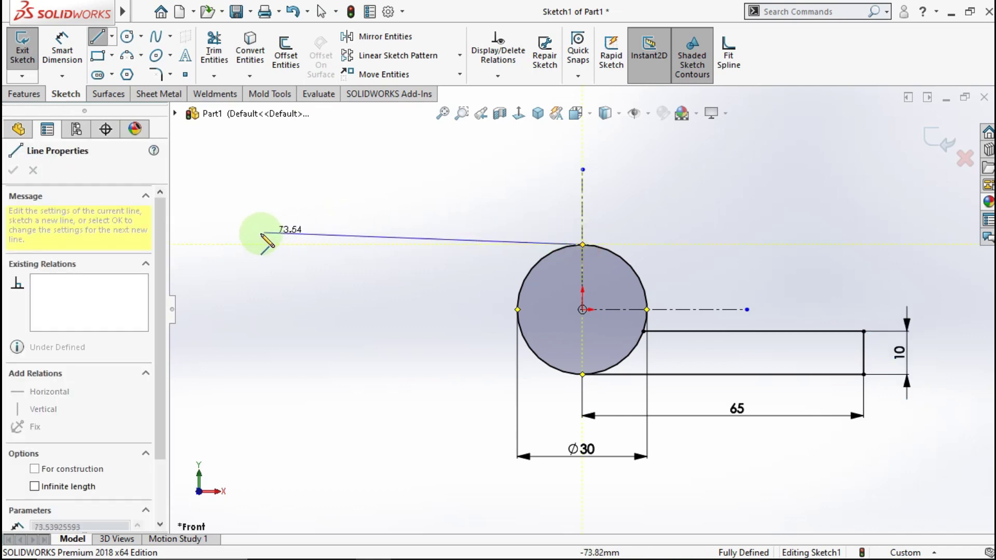
left_click(209, 250)
left_click(209, 292)
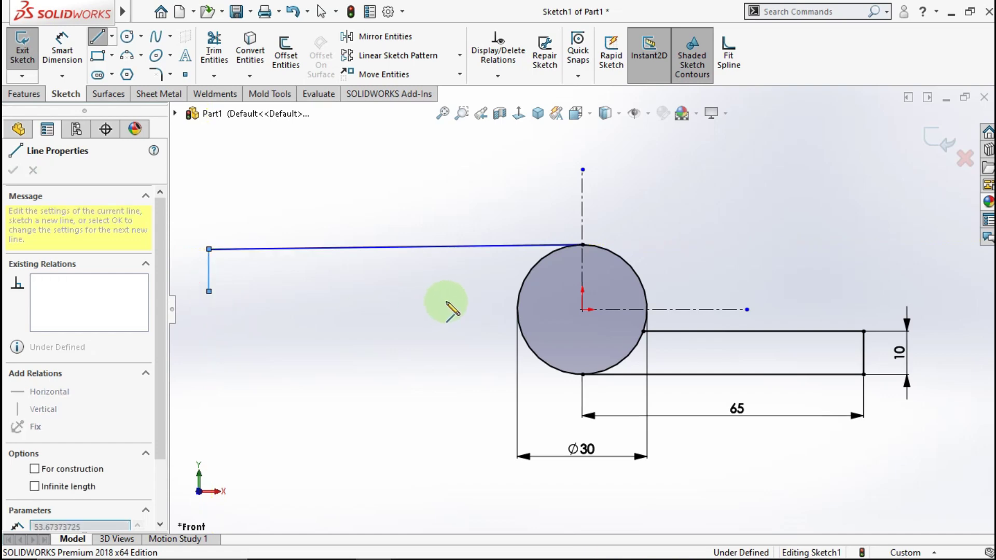
left_click(517, 299)
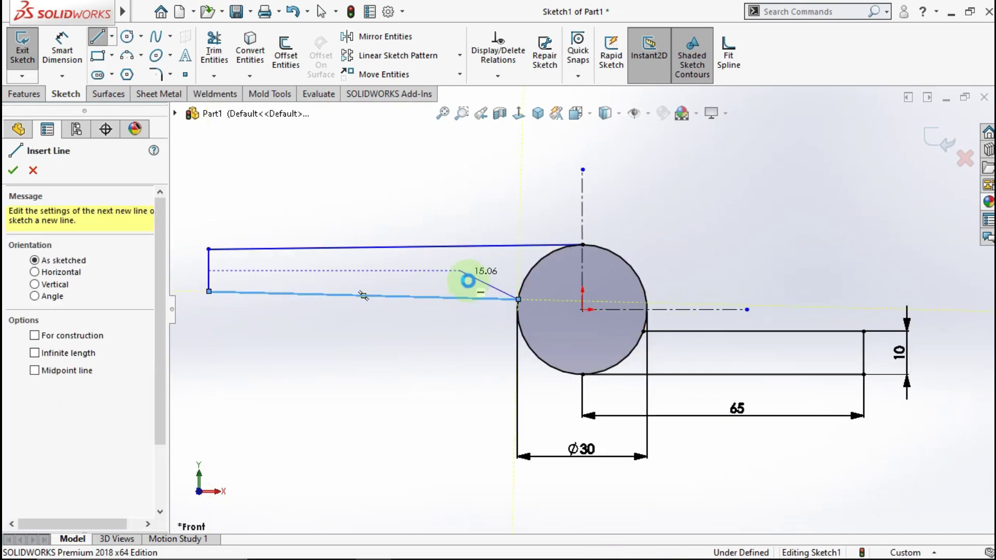
key("Escape")
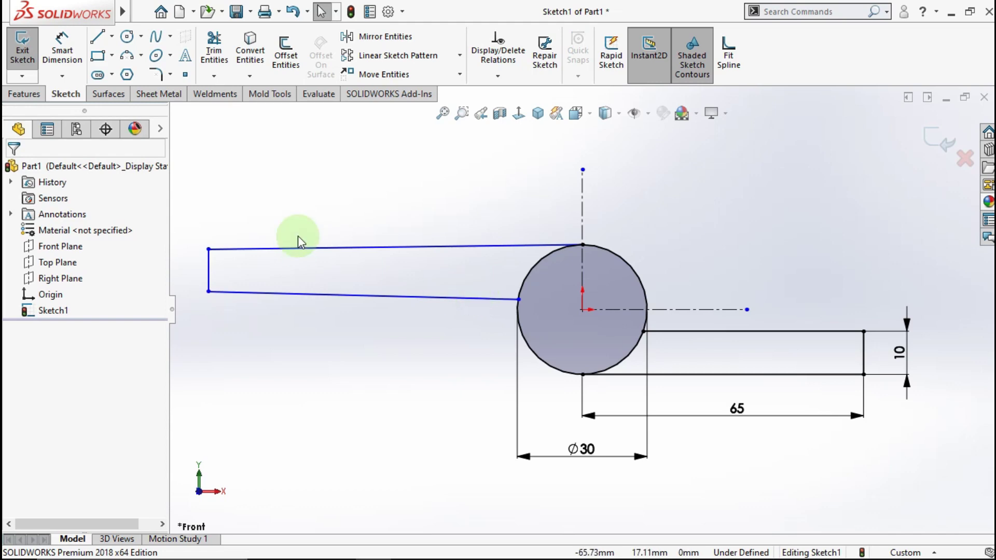
Dimension the arm length to 165 mm from the circle's centreline
left_click(62, 49)
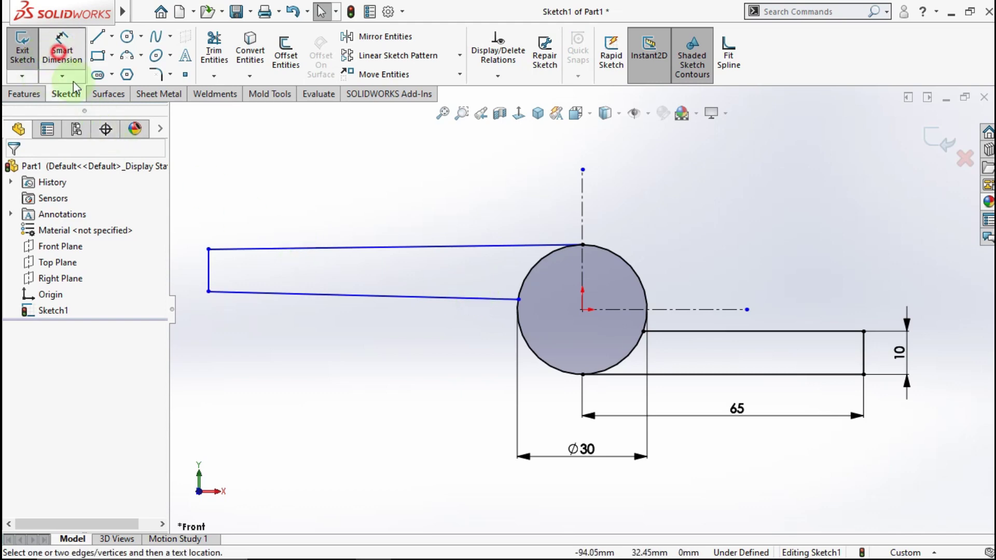
left_click(210, 270)
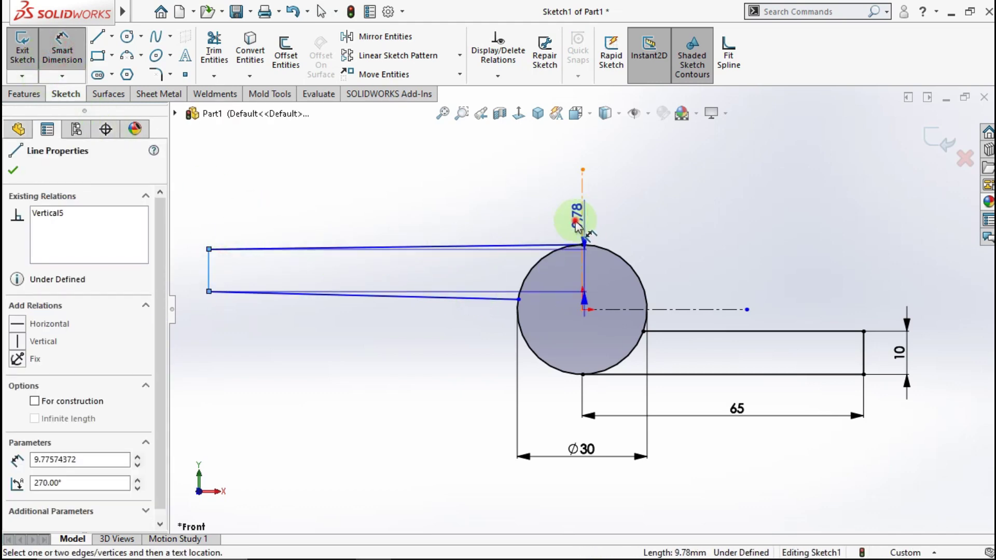
left_click(575, 223)
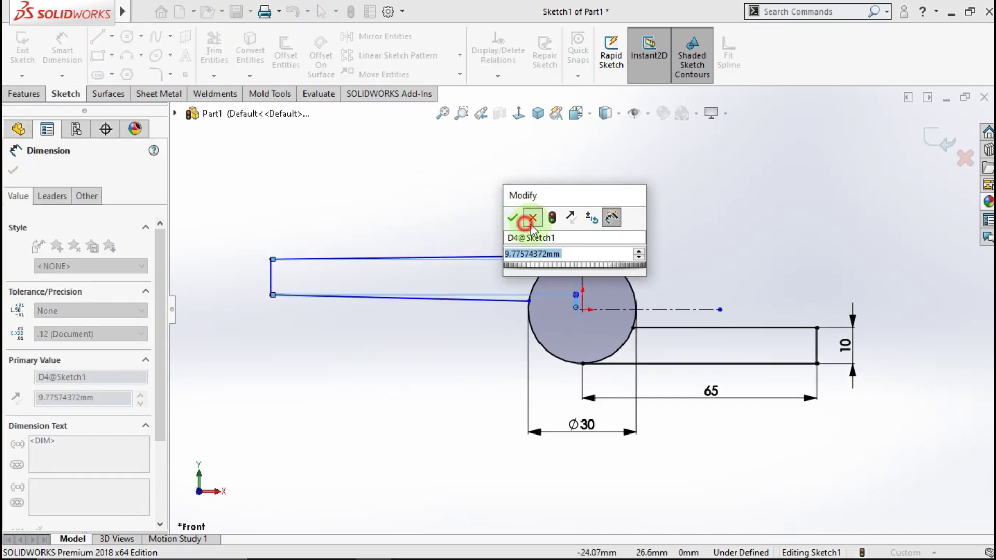
left_click(582, 236)
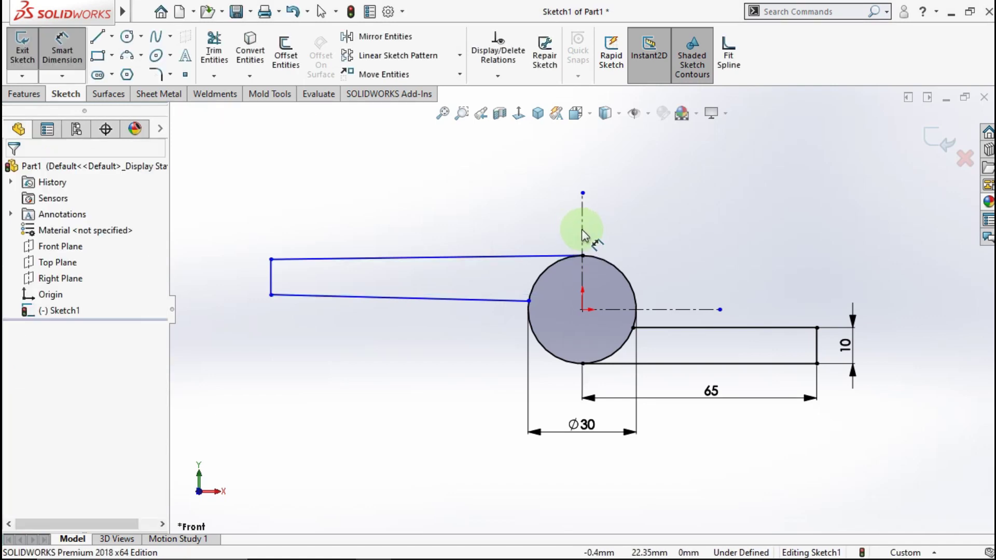
left_click(287, 264)
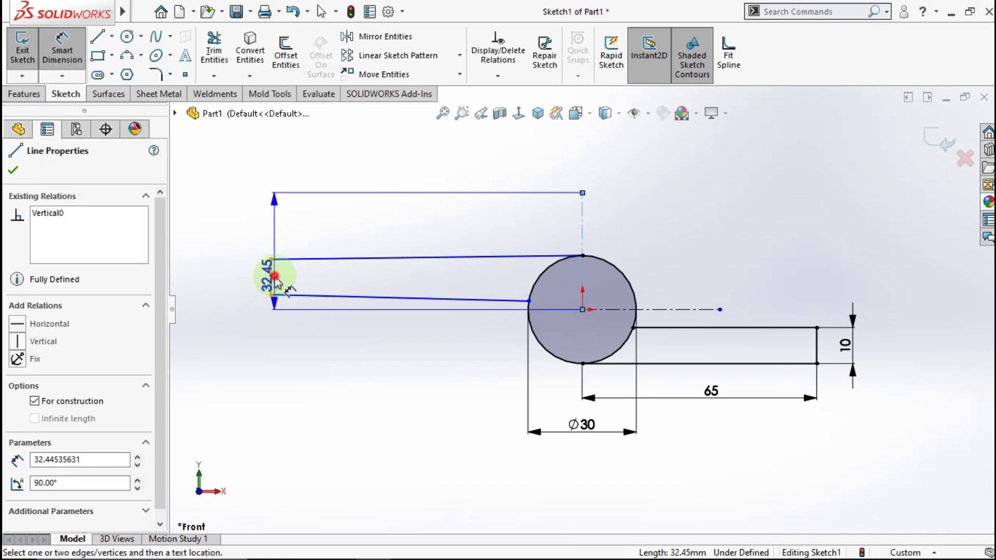
left_click(274, 278)
left_click(378, 169)
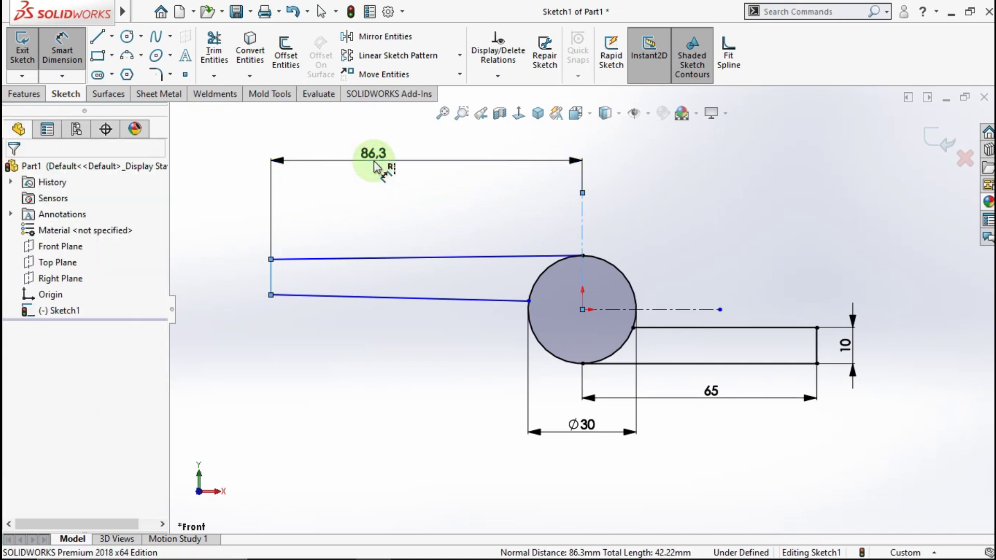
type("165")
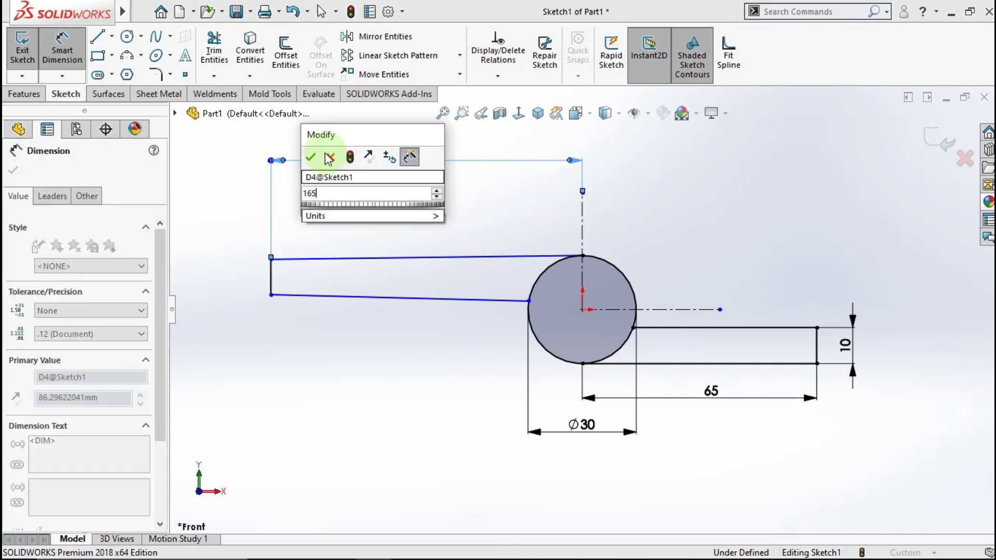
left_click(314, 159)
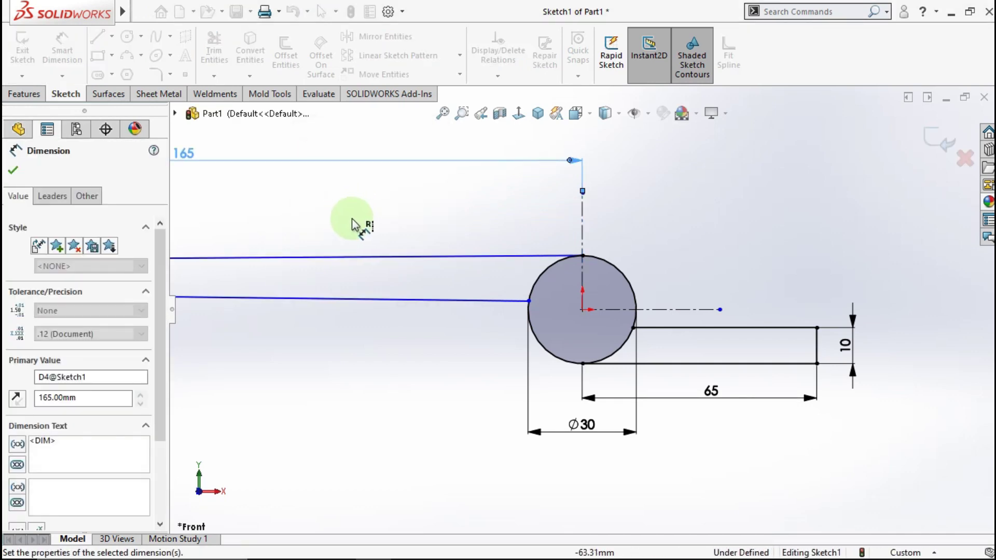
key("f")
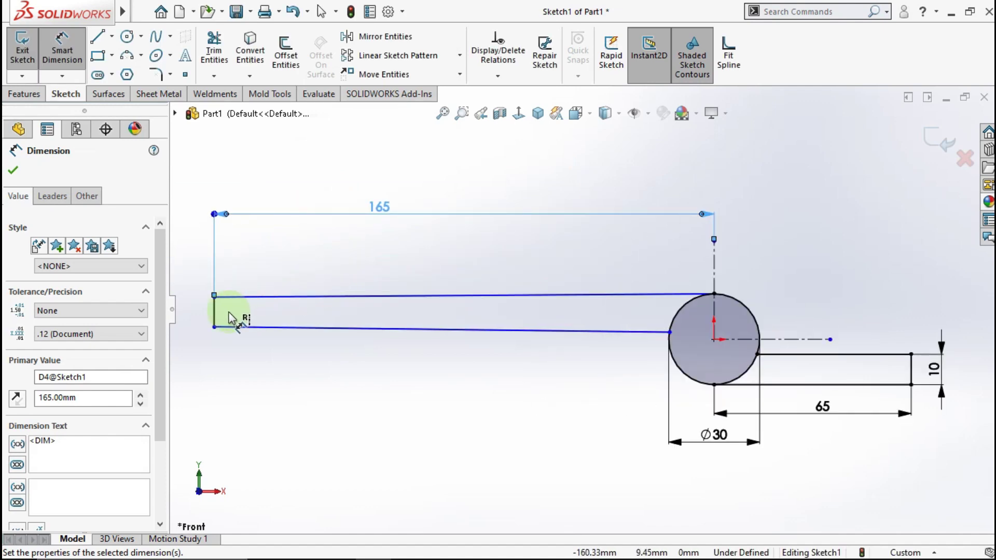
Set the arm's end height to 8 mm and make its top edge horizontal
left_click(215, 313)
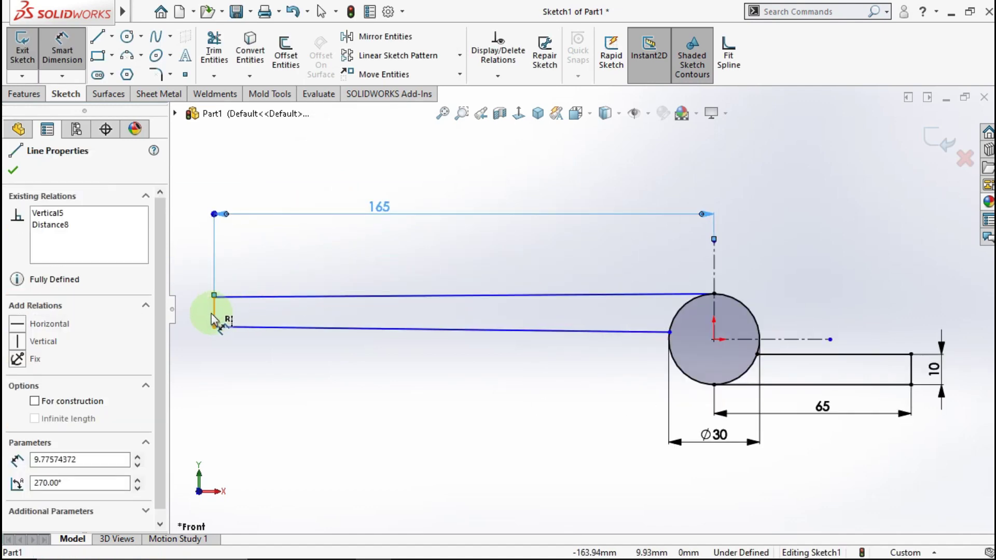
key("z")
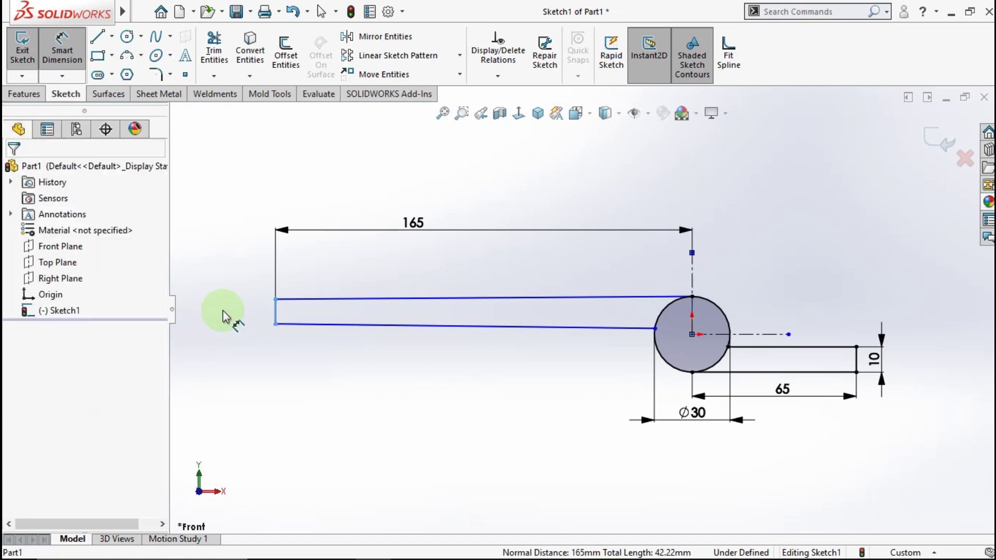
left_click(224, 310)
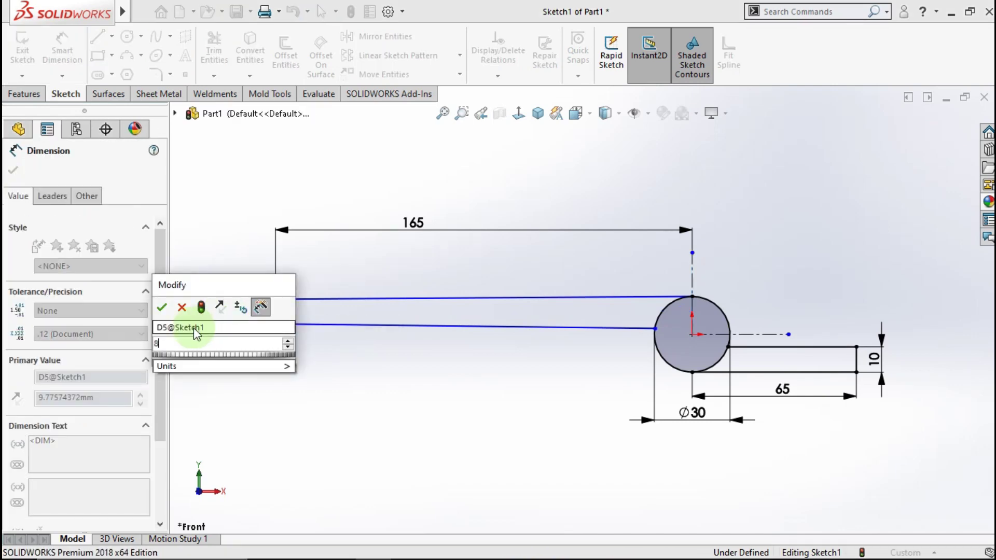
left_click(161, 307)
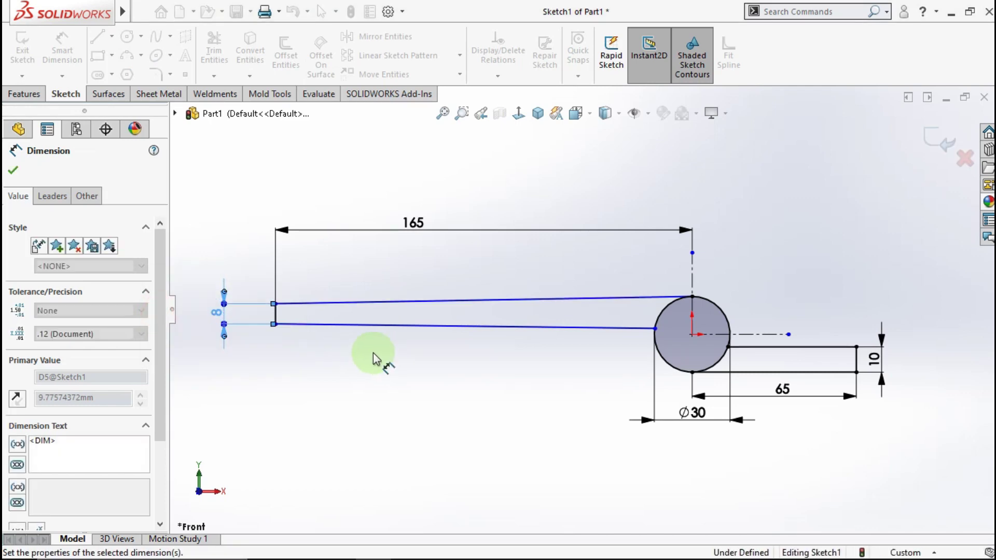
type("8.00mm")
key("Return")
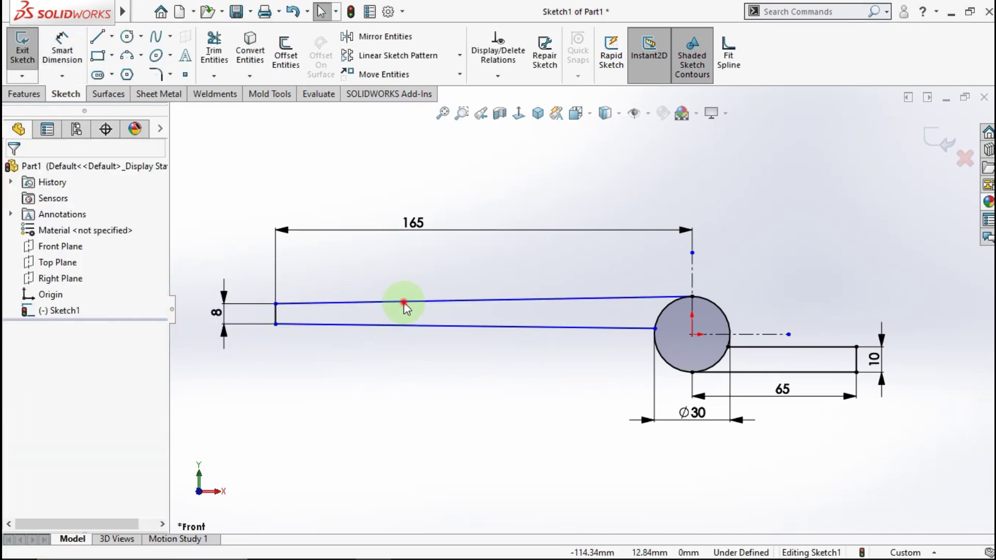
left_click(404, 302)
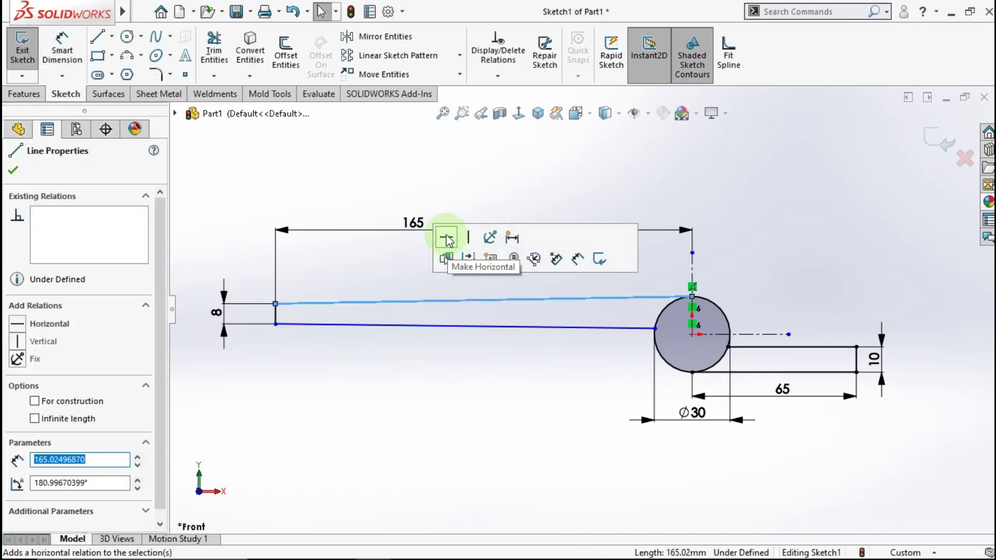
left_click(448, 239)
left_click(345, 339)
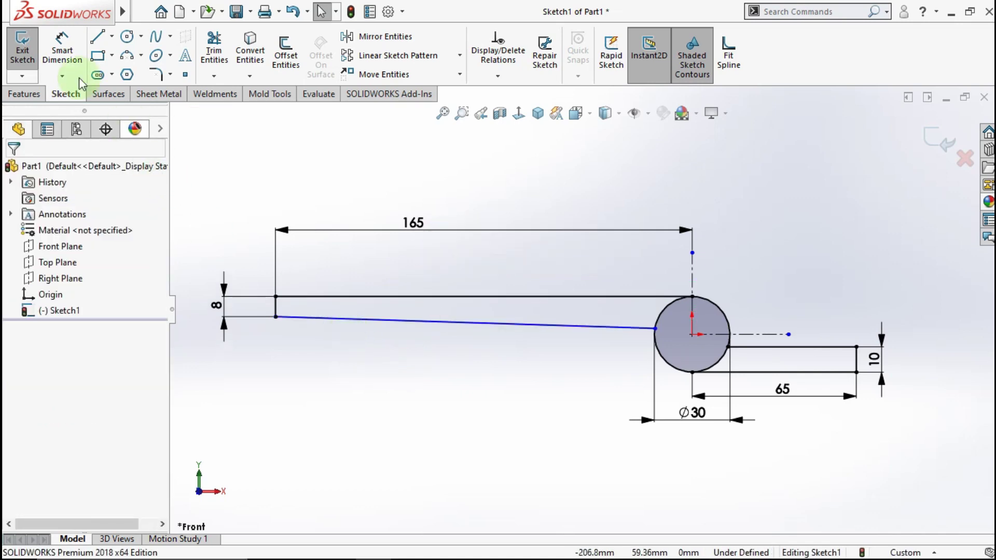
Add a 2° taper angle between the arm's top and bottom edges
left_click(61, 46)
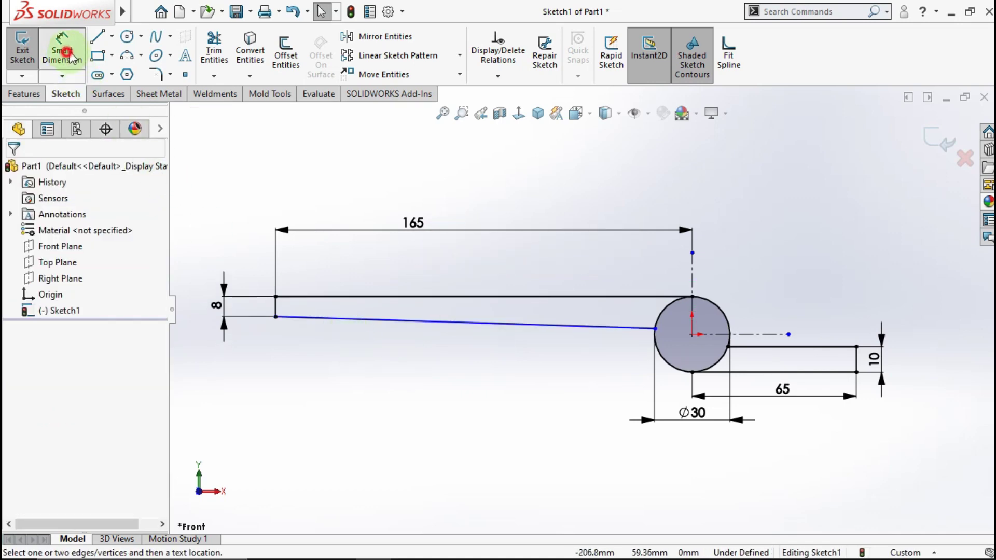
left_click(402, 322)
left_click(395, 297)
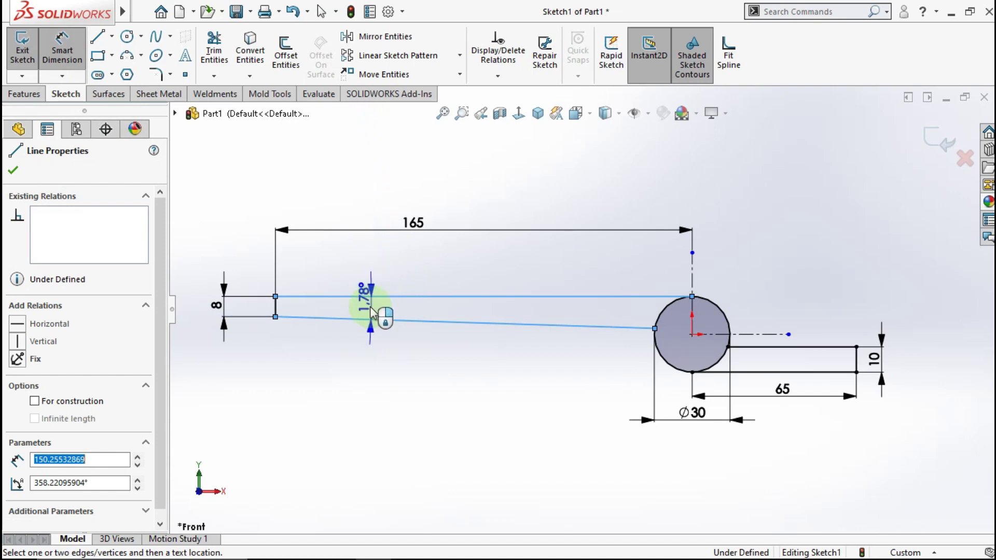
left_click(368, 318)
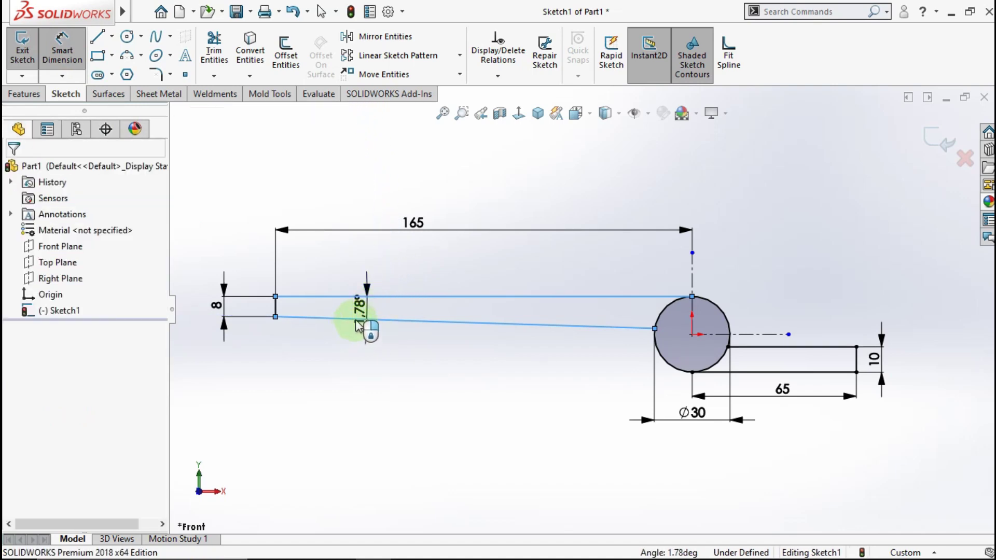
type("2")
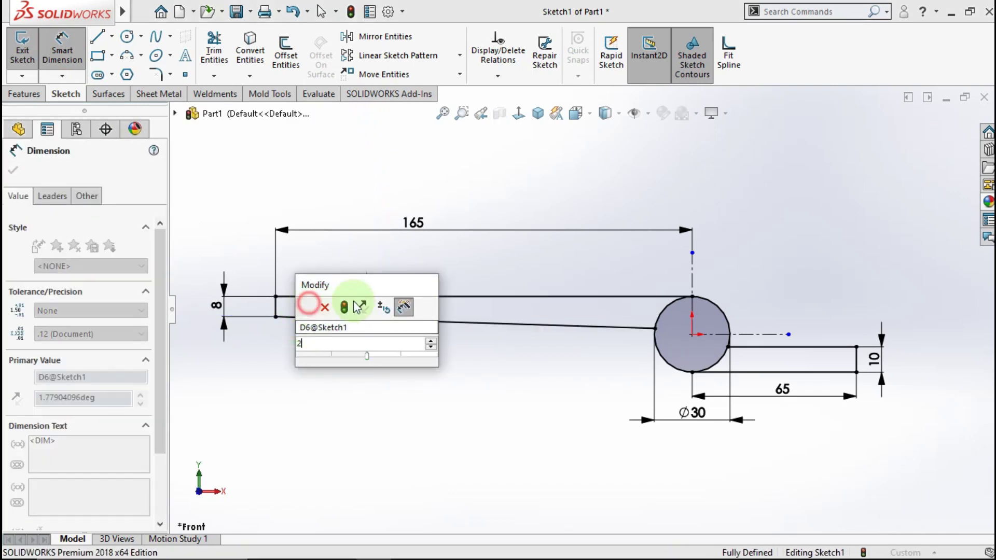
key("Return")
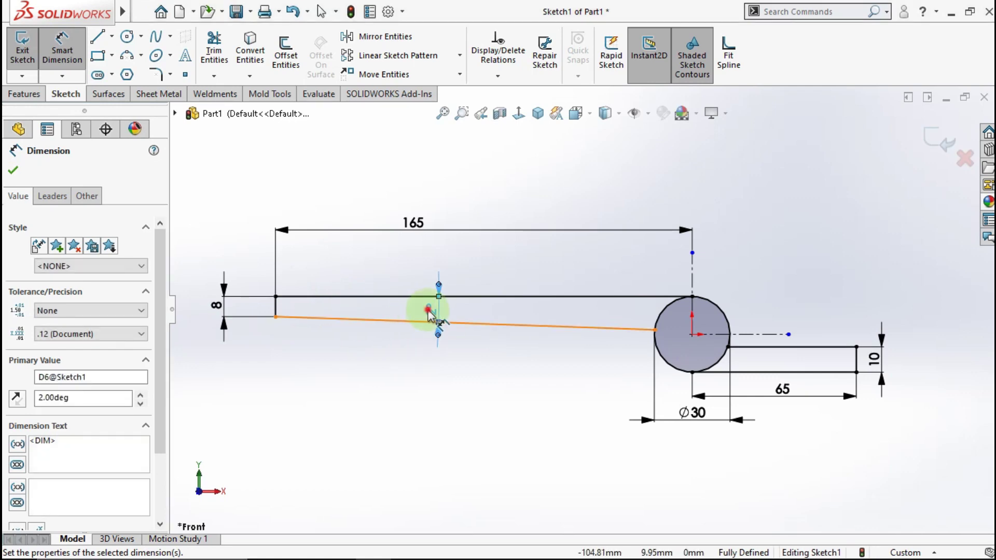
left_click(560, 350)
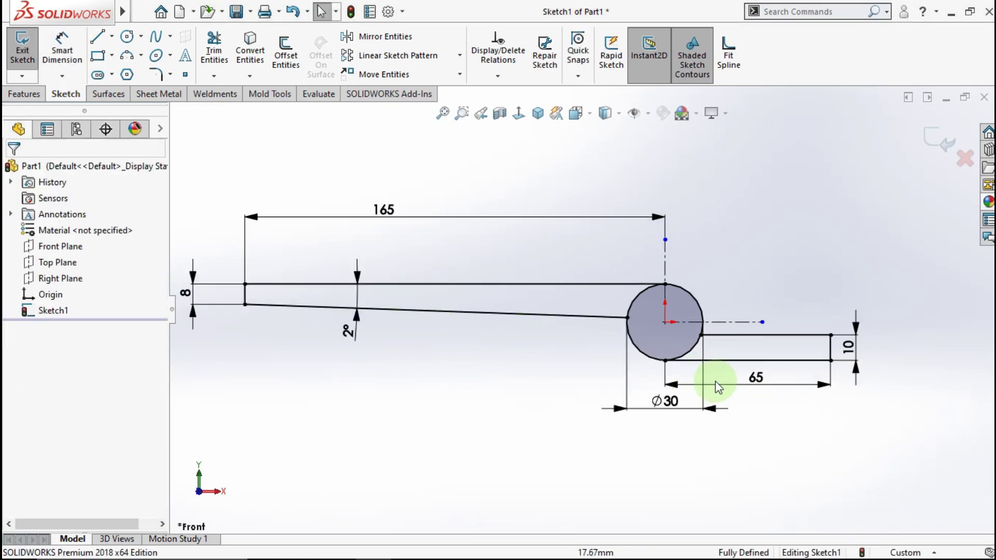
scroll(746, 304, "down", 2)
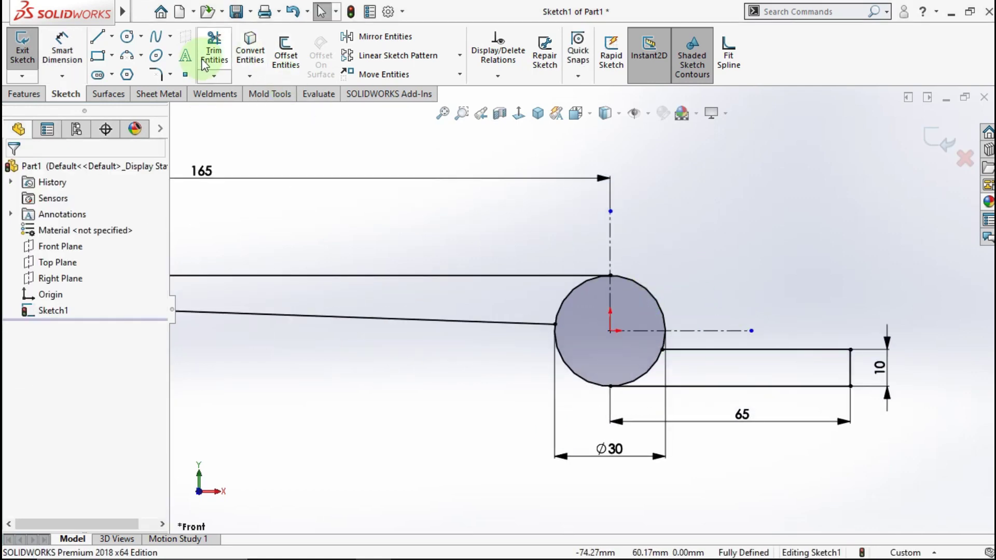
Trim the unwanted circle arcs and fillet the inner corner at 20 mm
mouse_move(511, 291)
left_mouse_down()
mouse_move(582, 303)
mouse_move(619, 349)
left_mouse_up()
left_click_drag(673, 374, 661, 353)
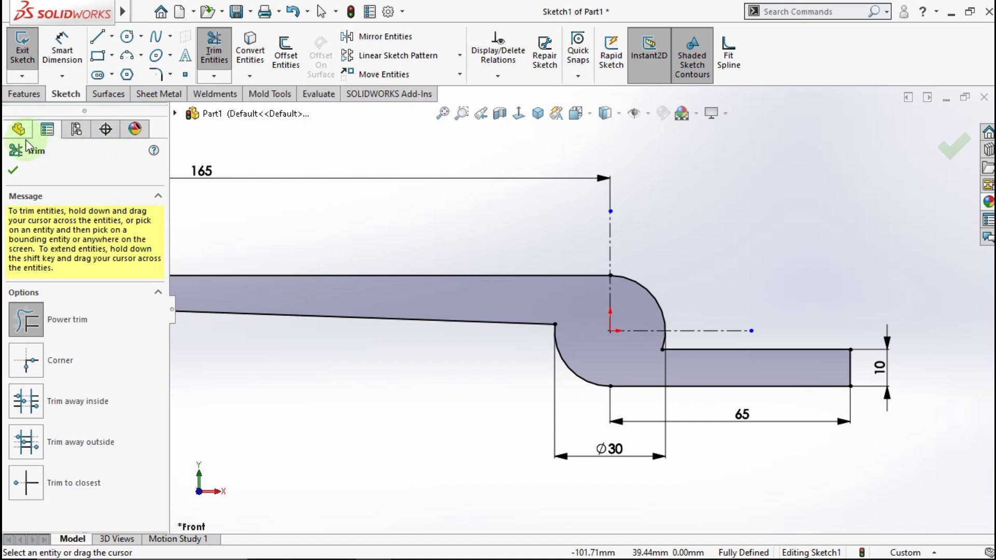
left_click(14, 171)
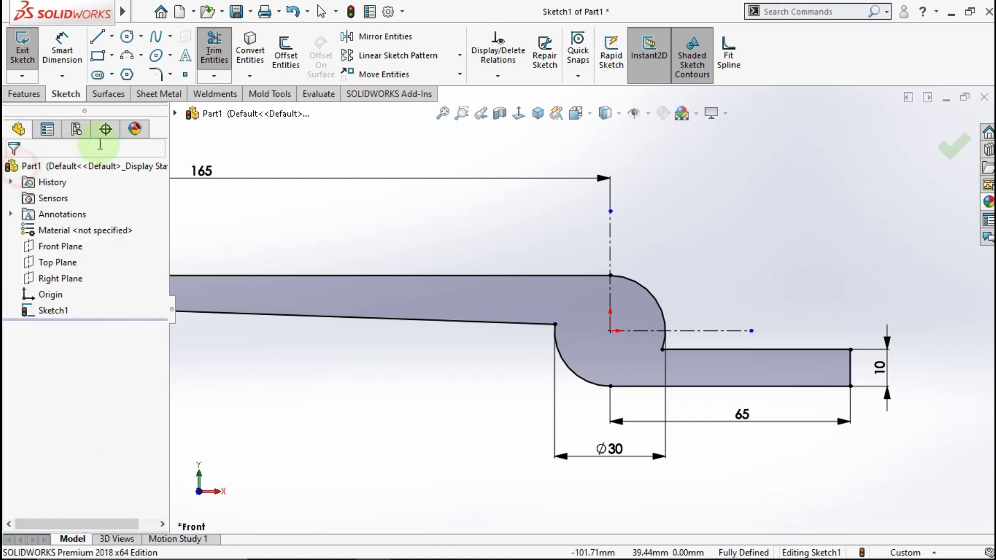
left_click(156, 76)
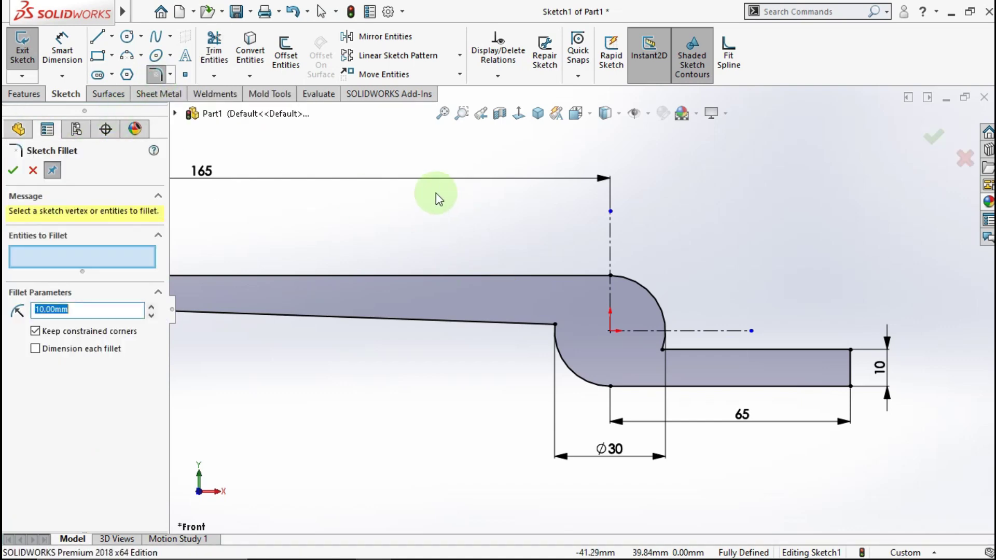
type("20")
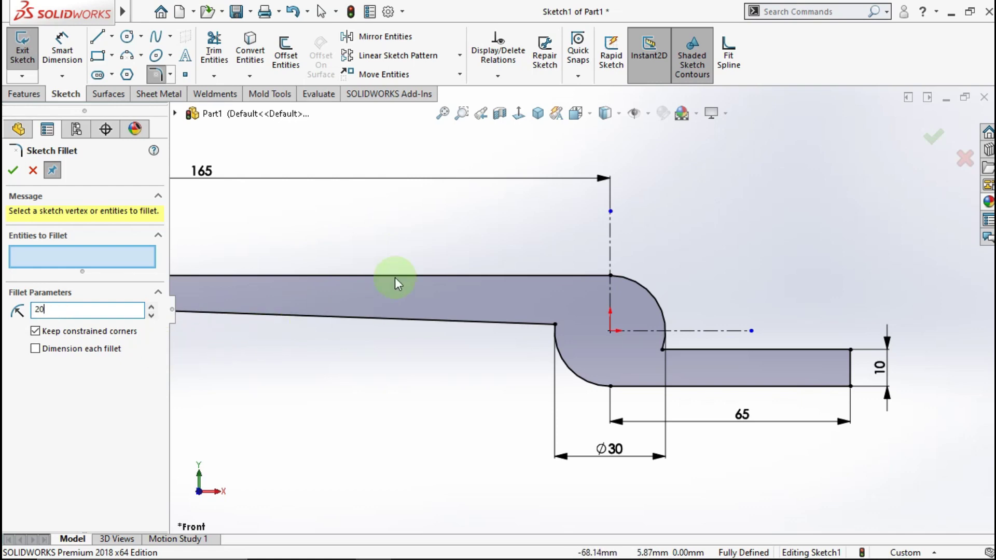
left_click(415, 237)
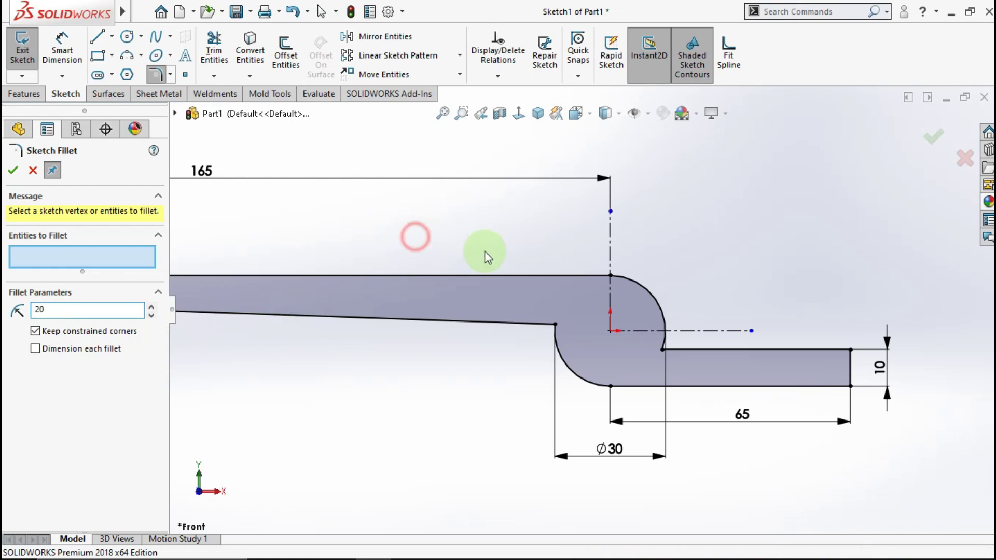
left_click(662, 348)
left_click(450, 262)
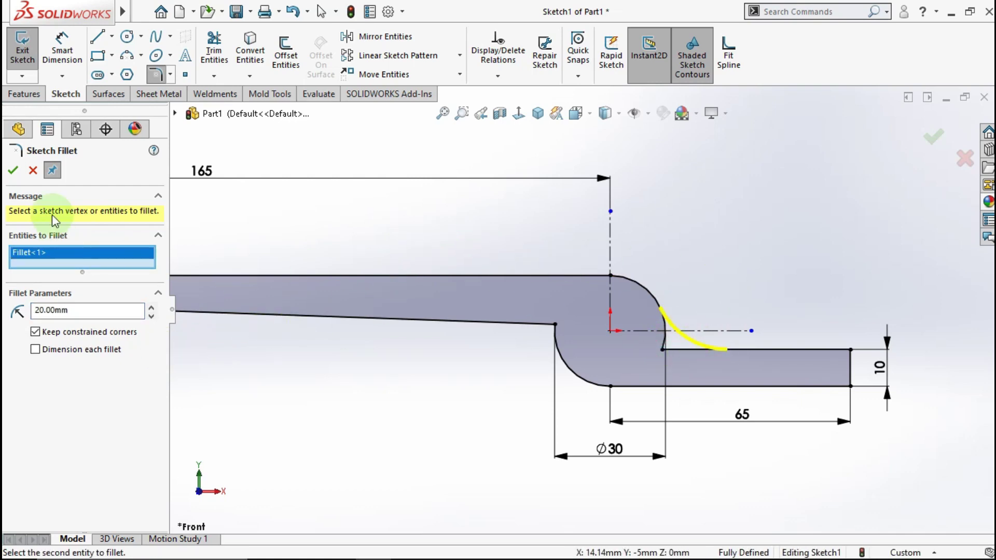
left_click(13, 172)
Attempt filleting another corner, dismiss the fillet error, and close the tool
scroll(687, 275, "down", 3)
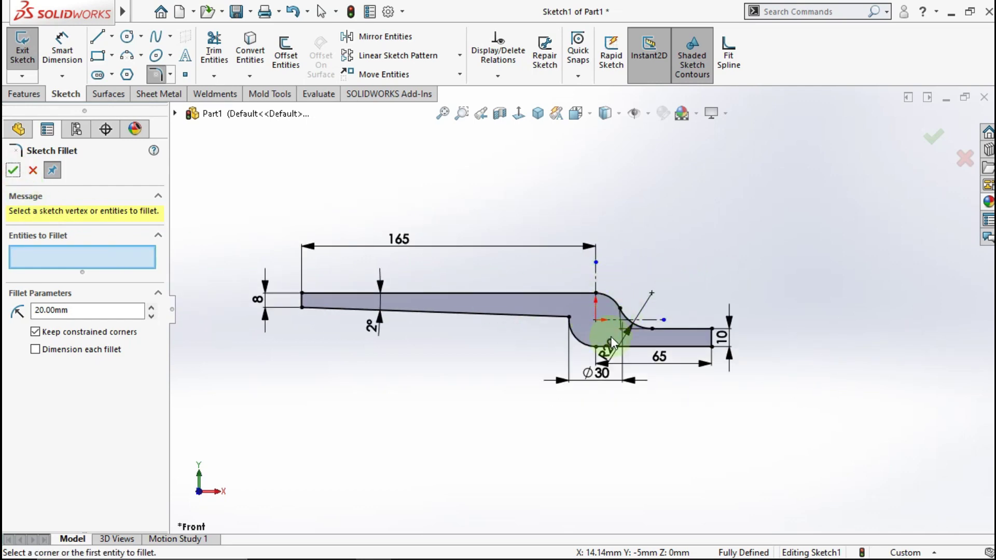
scroll(612, 337, "up", 2)
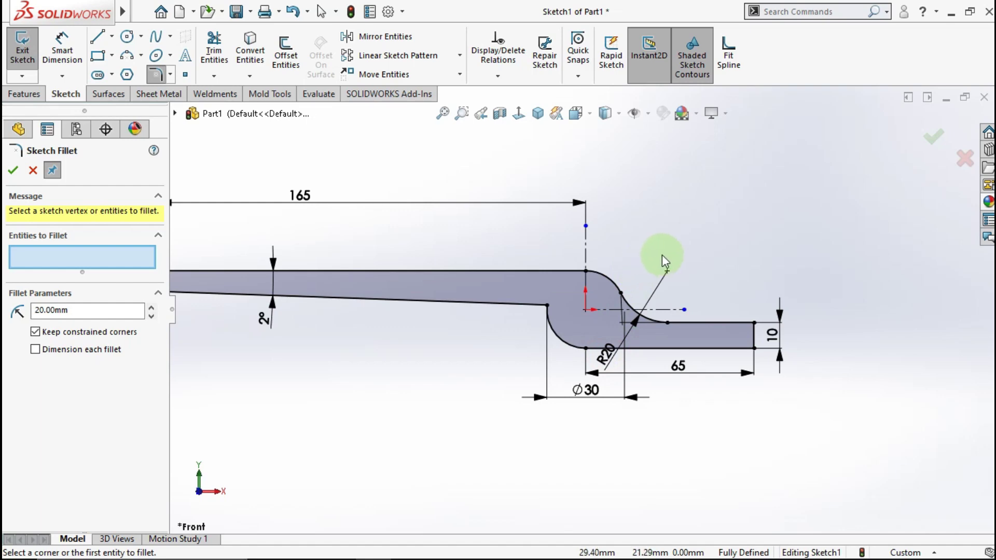
left_click(621, 345)
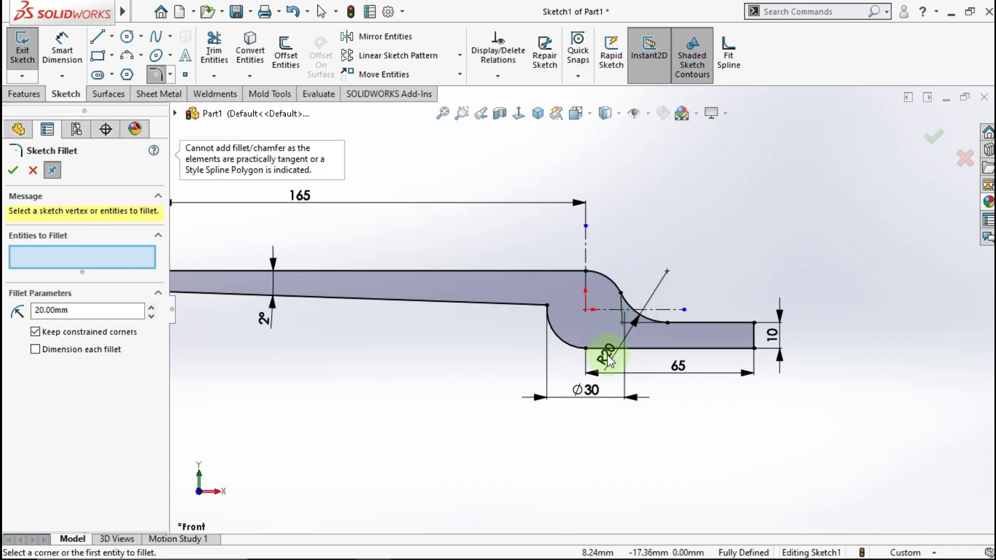
left_click(673, 474)
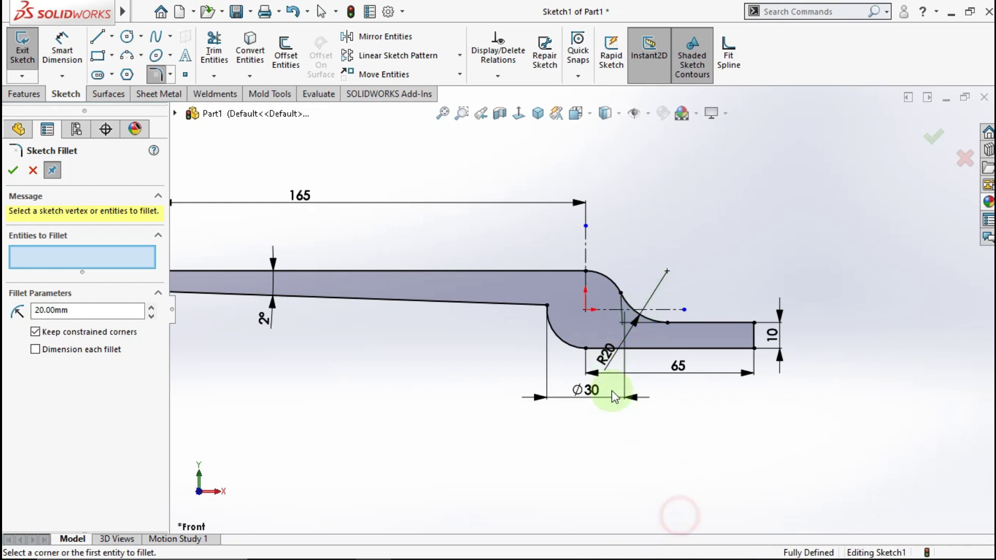
left_click(605, 364)
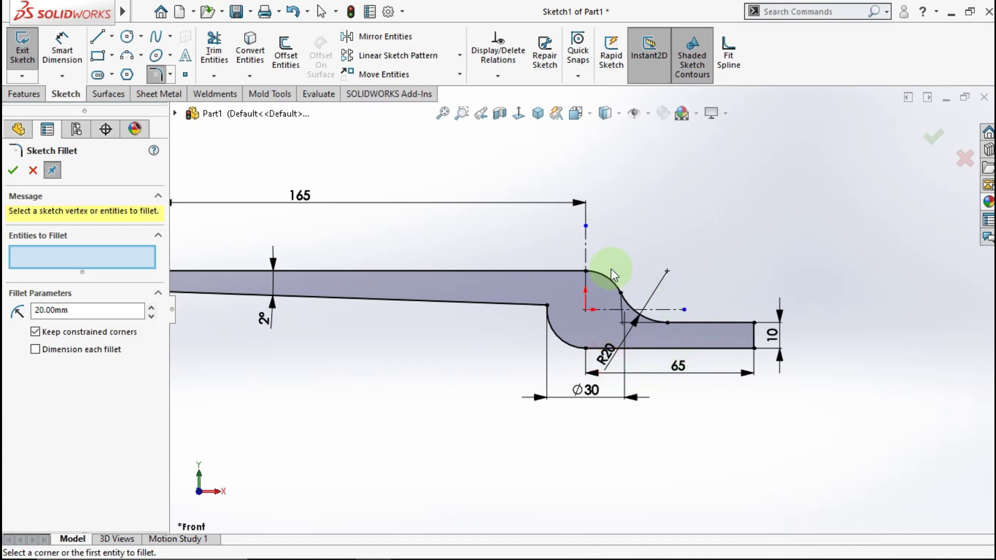
left_click(32, 171)
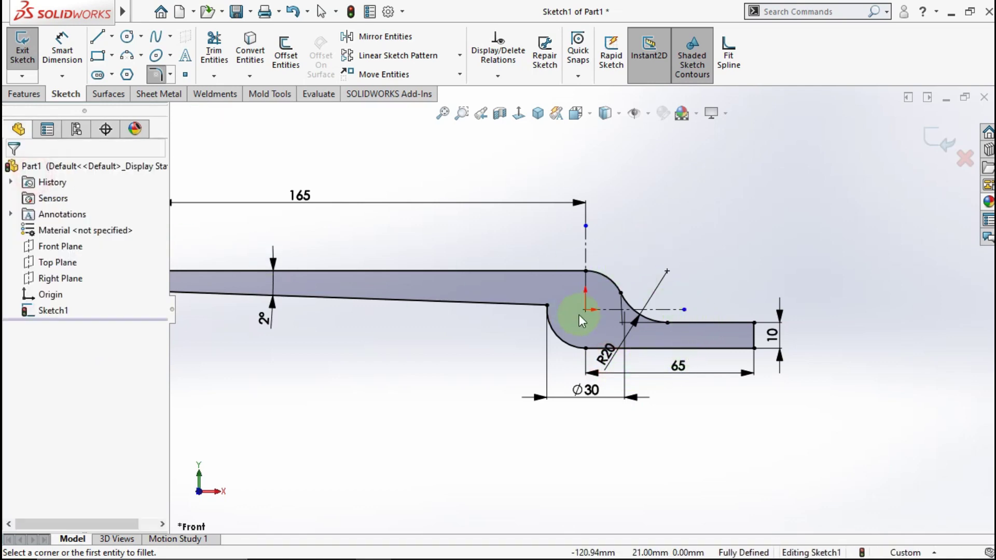
Reposition the R20 fillet dimension and change its radius to 15 mm
left_click_drag(611, 358, 668, 345)
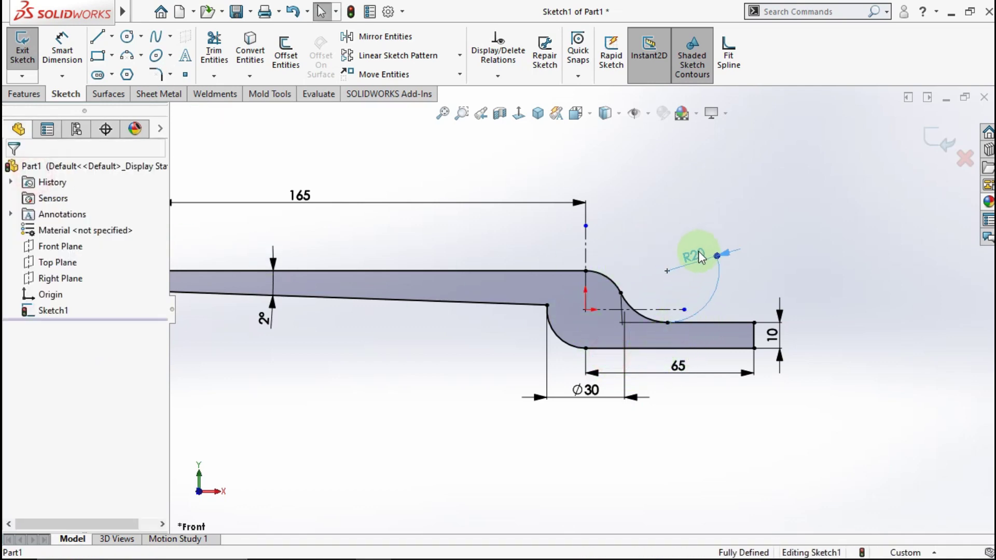
left_click_drag(707, 235, 698, 229)
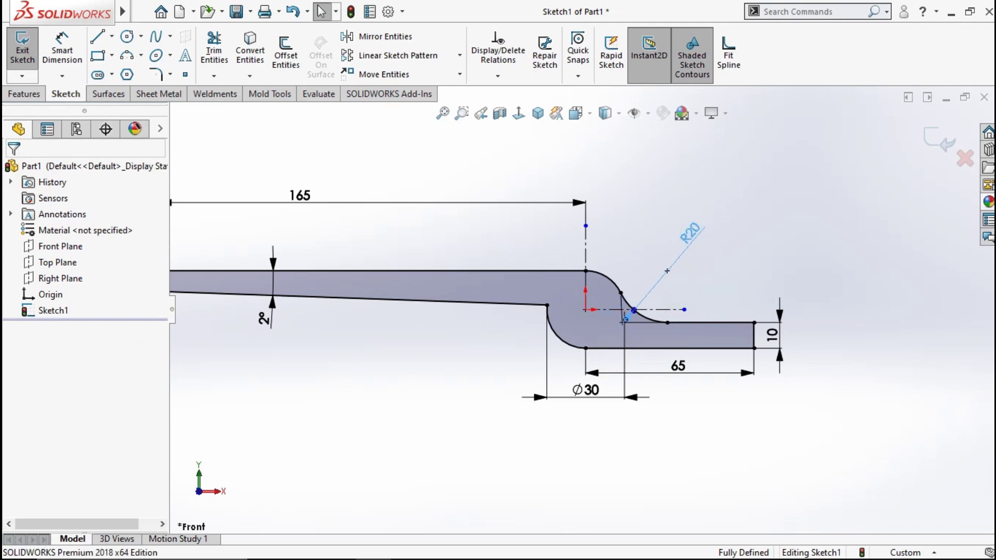
left_click(742, 299)
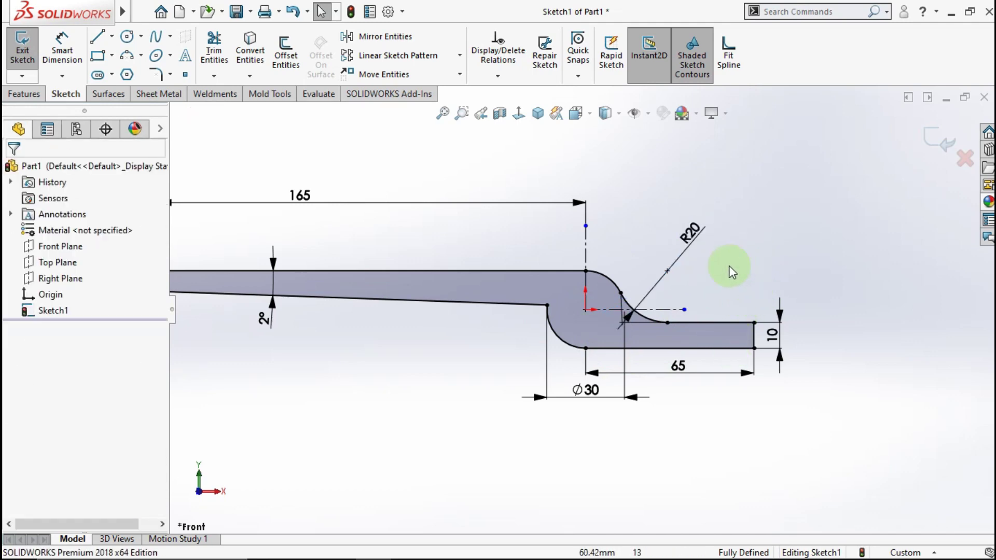
left_click(699, 235)
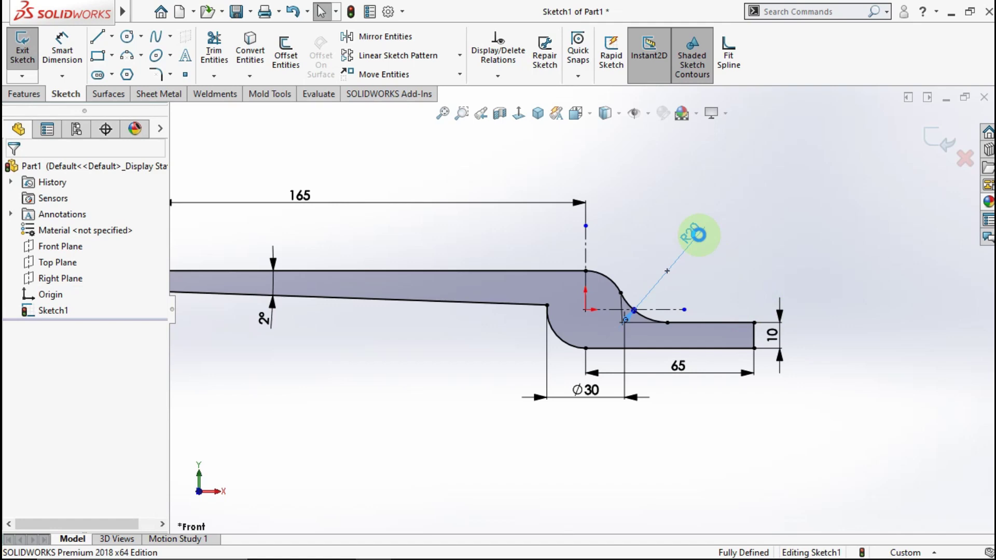
double_click(699, 235)
left_click(664, 241)
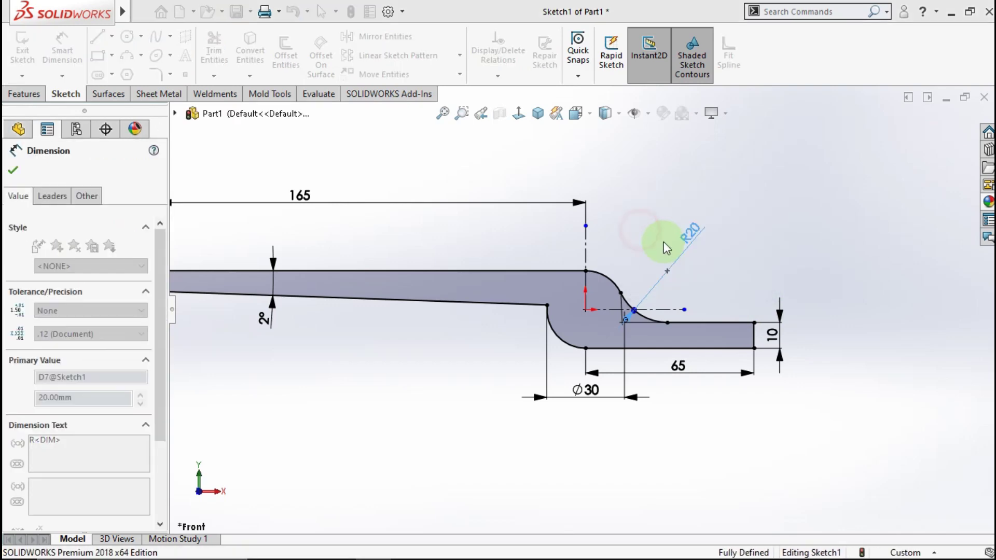
left_click(565, 275)
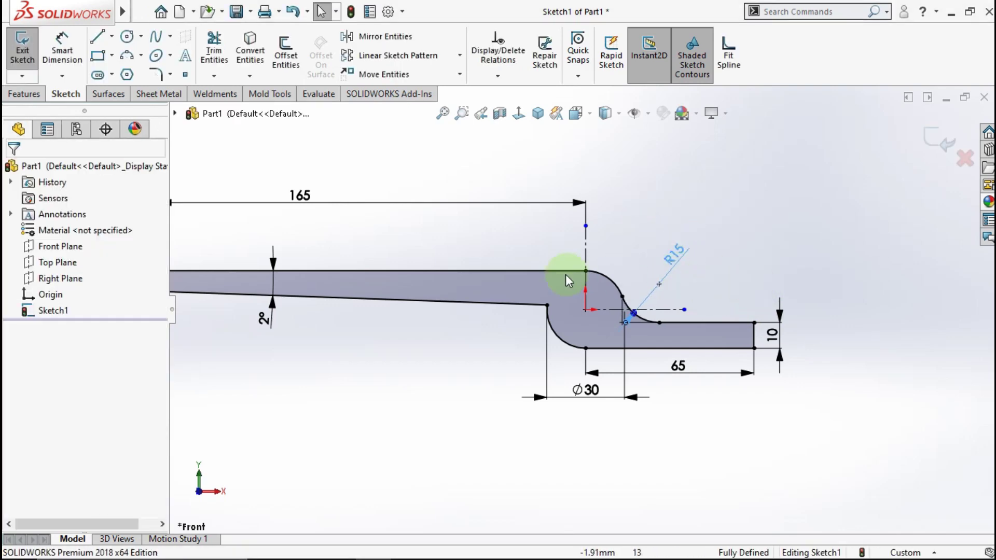
scroll(566, 280, "up", 1)
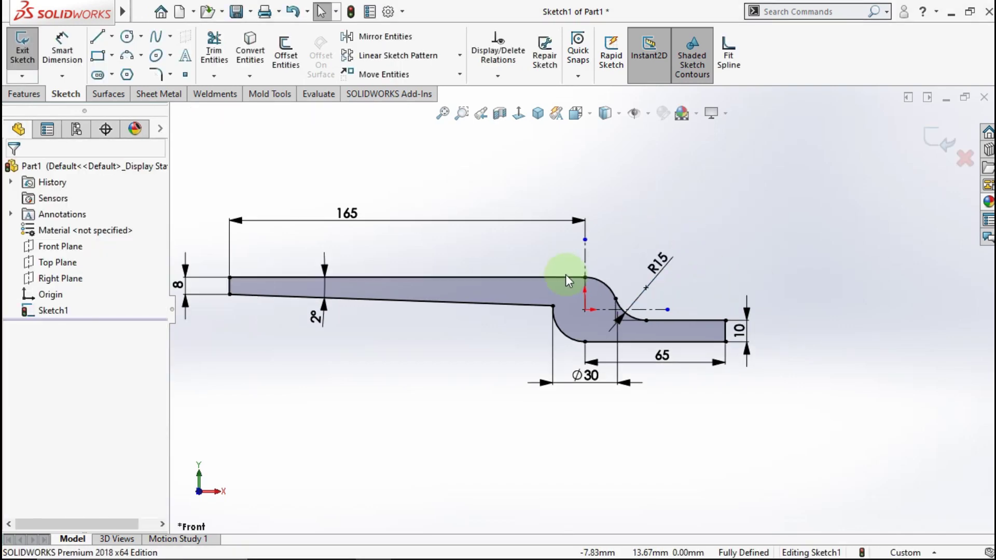
Extrude the arm profile 25 mm into the solid Boss-Extrude1
left_click(25, 95)
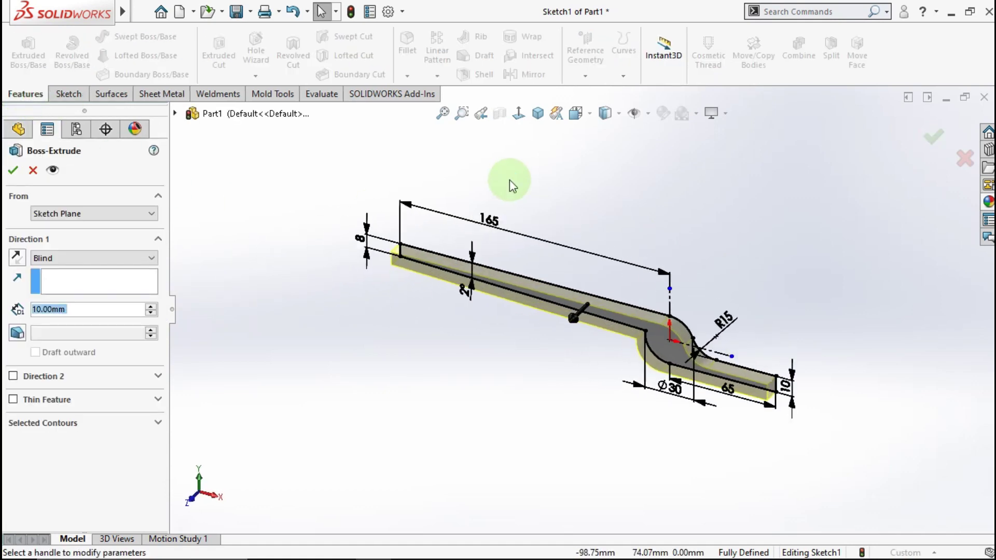
type("25")
left_click(285, 233)
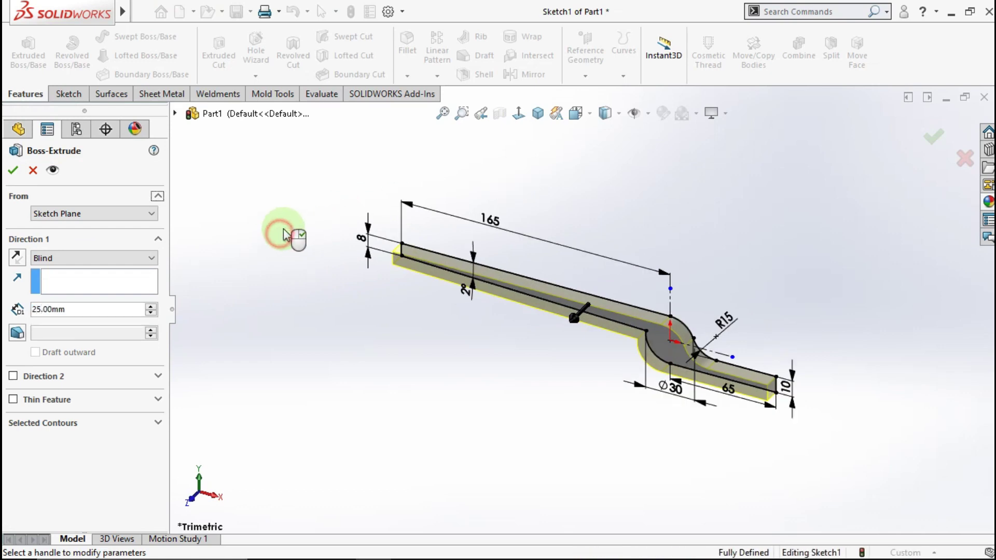
left_click(13, 171)
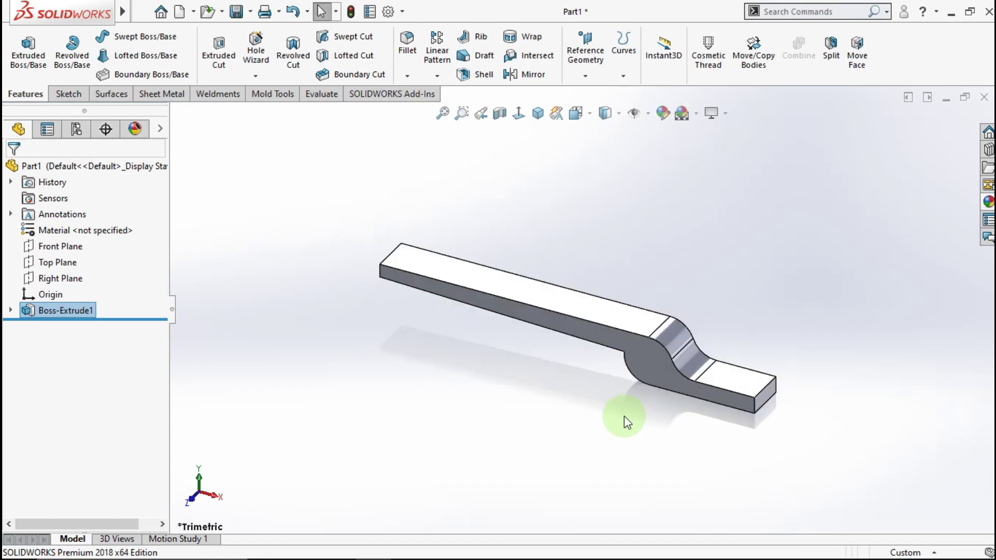
mouse_move(609, 419)
middle_mouse_down()
mouse_move(596, 378)
mouse_move(656, 334)
mouse_move(611, 351)
mouse_move(621, 380)
middle_mouse_up()
left_click(605, 409)
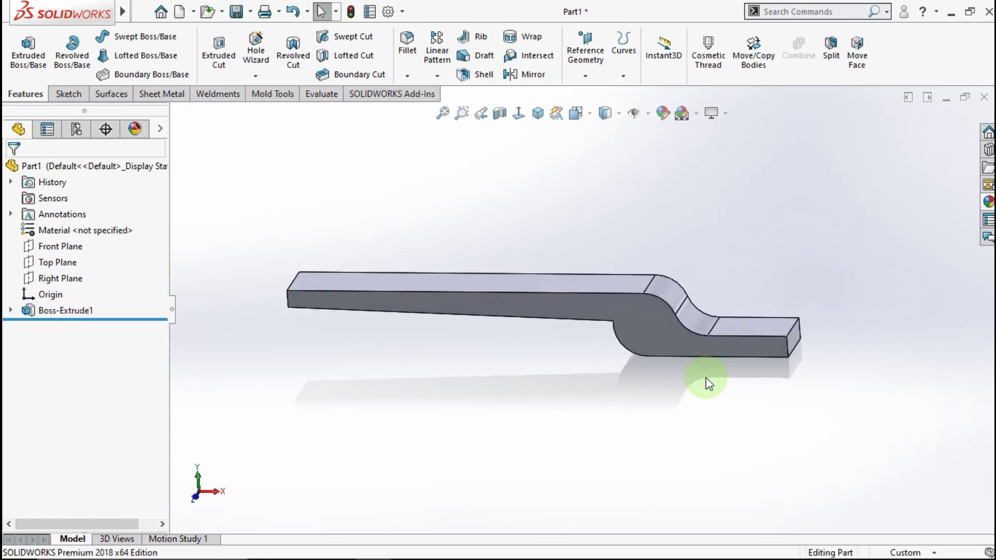
scroll(641, 323, "down", 3)
Sketch on the part's front face, viewed normal, a circle at the arc centre
left_click(641, 325)
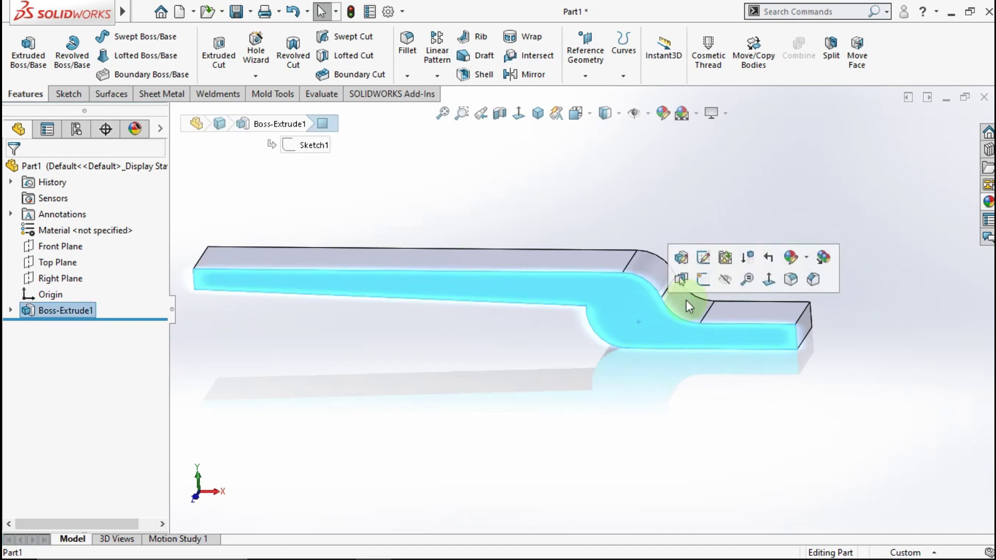
left_click(703, 279)
left_click(524, 118)
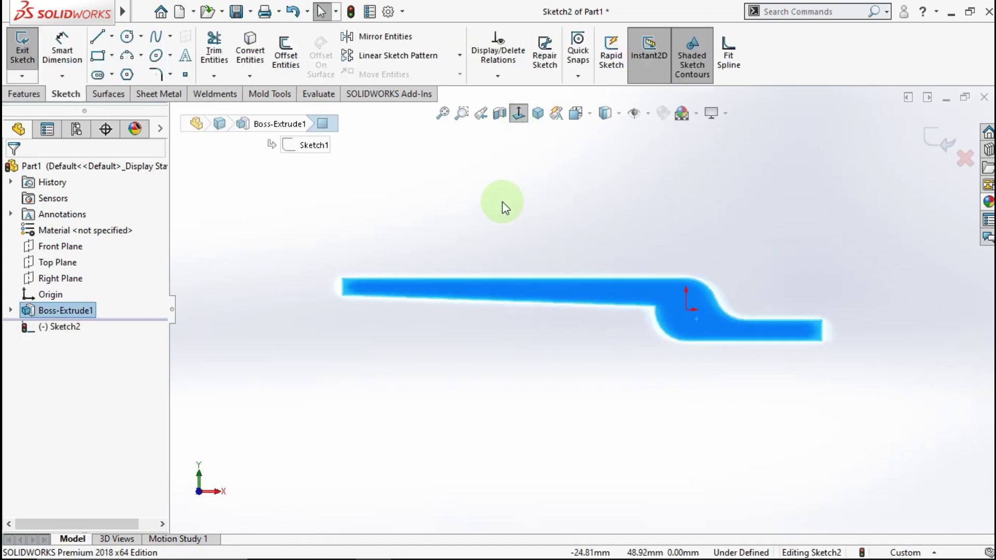
left_click(126, 36)
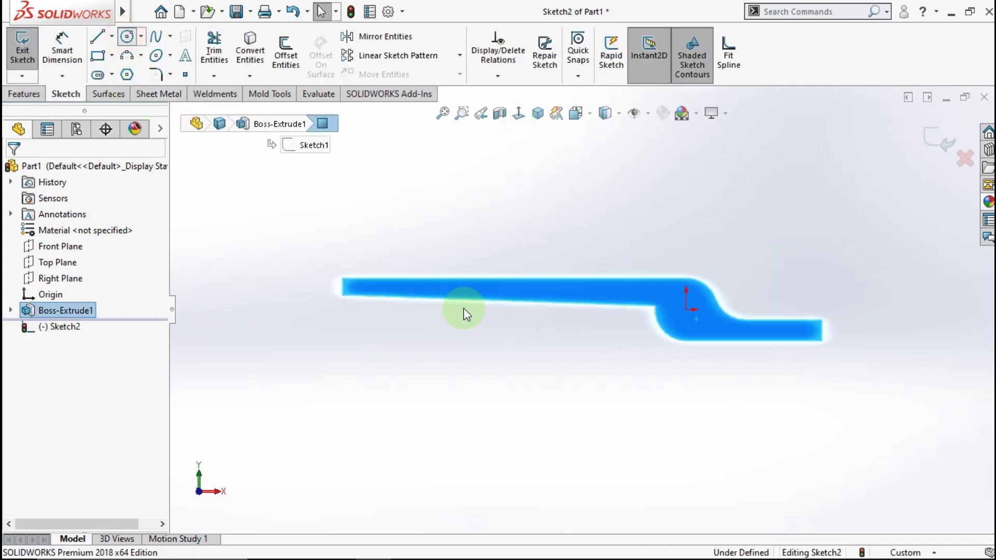
scroll(682, 311, "down", 1)
scroll(712, 317, "down", 1)
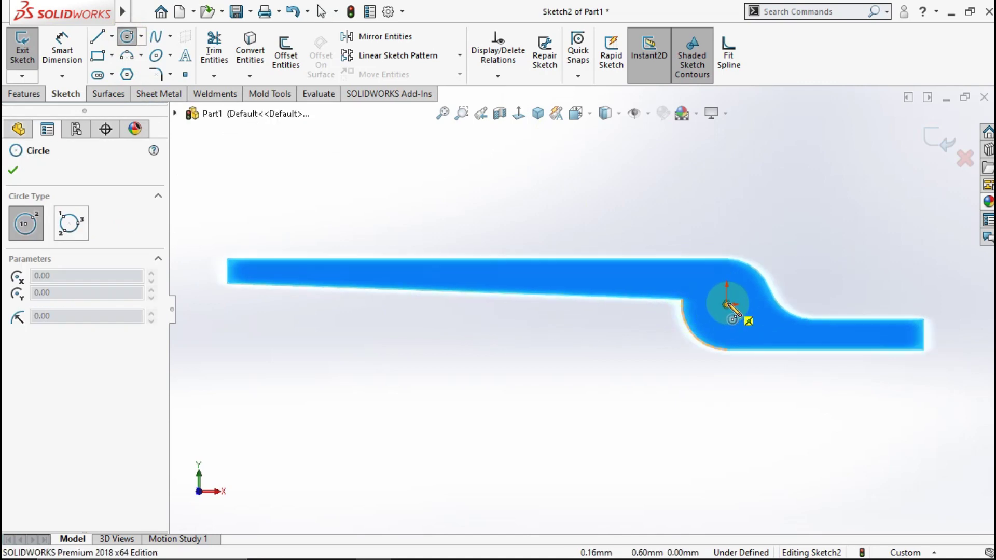
left_click(728, 305)
left_click(747, 293)
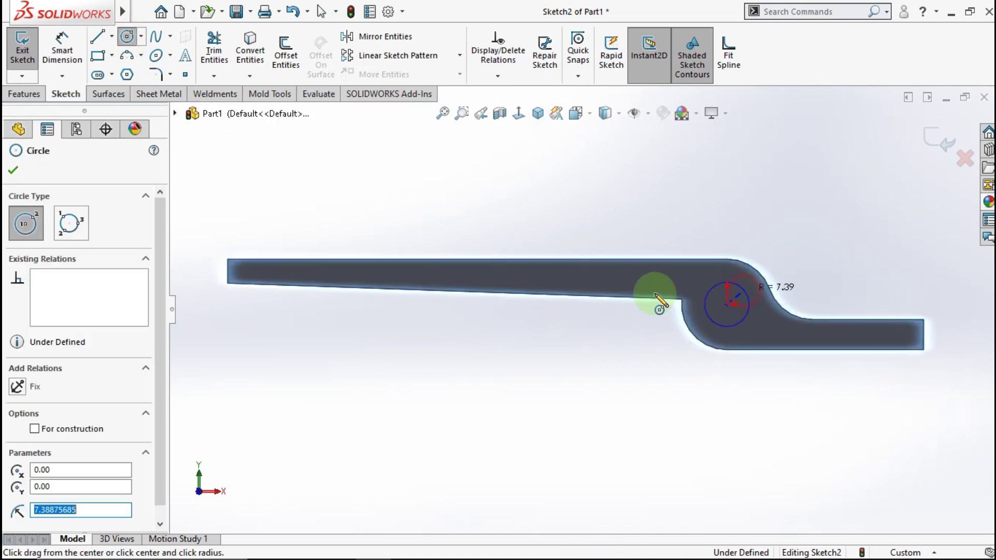
Dimension the circle's diameter to 12 mm
left_click(62, 42)
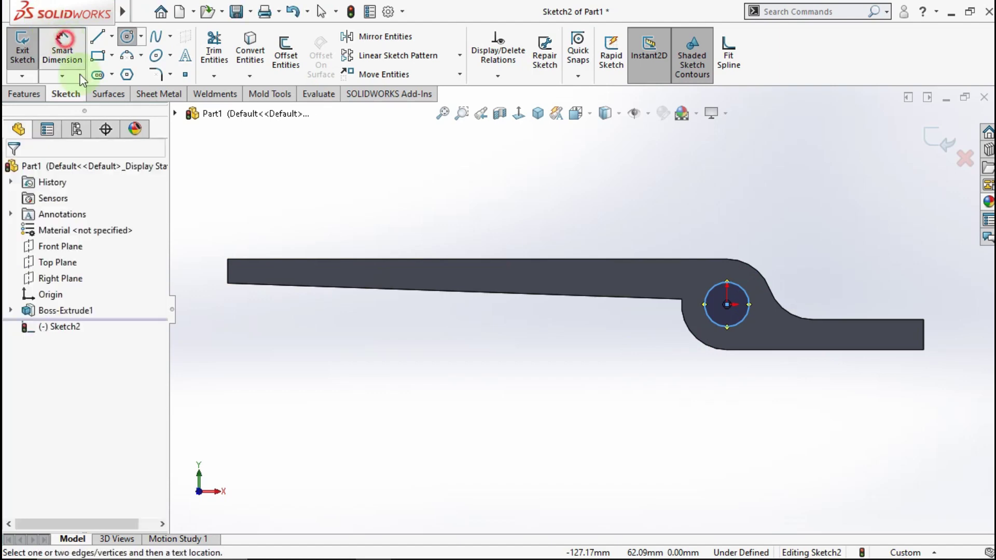
left_click(745, 292)
left_click(782, 251)
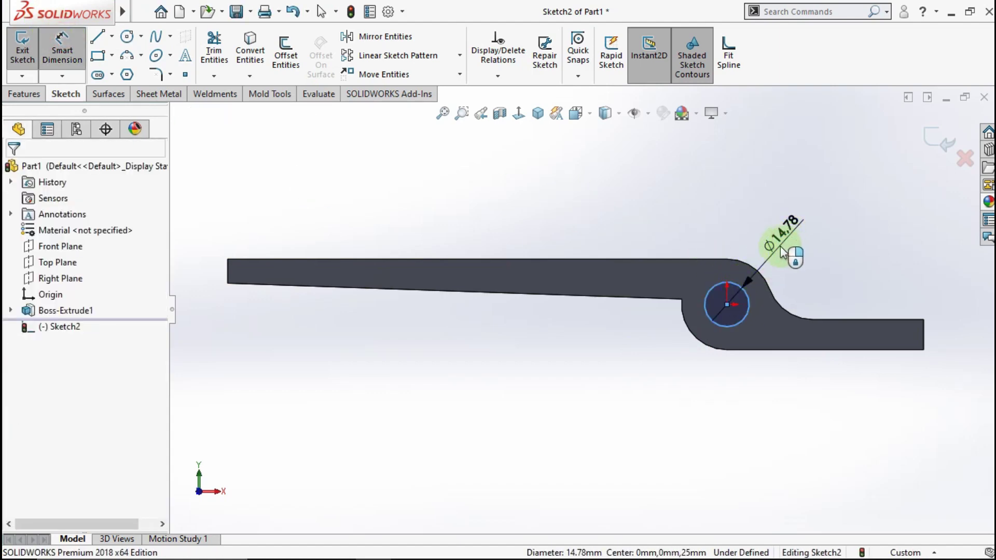
left_click(725, 234)
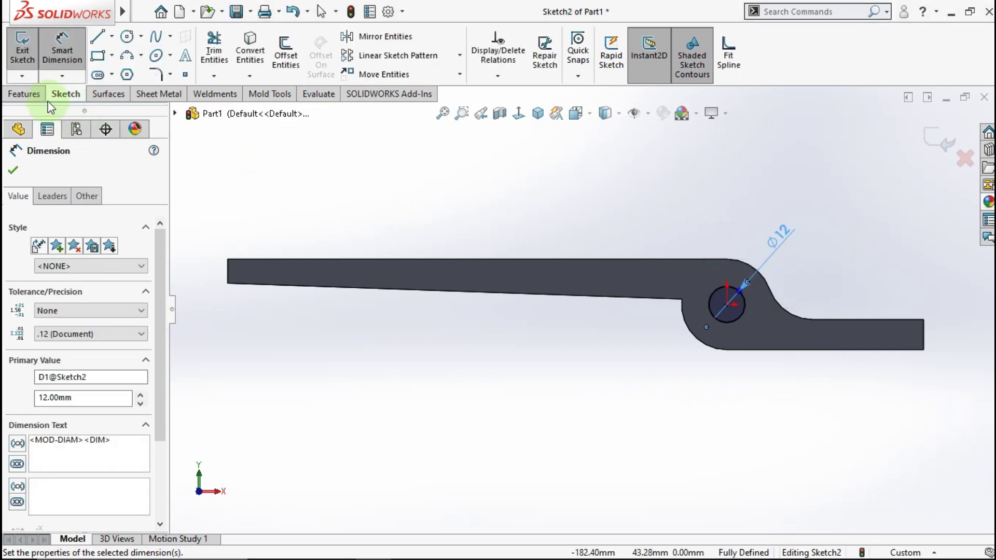
left_click(33, 93)
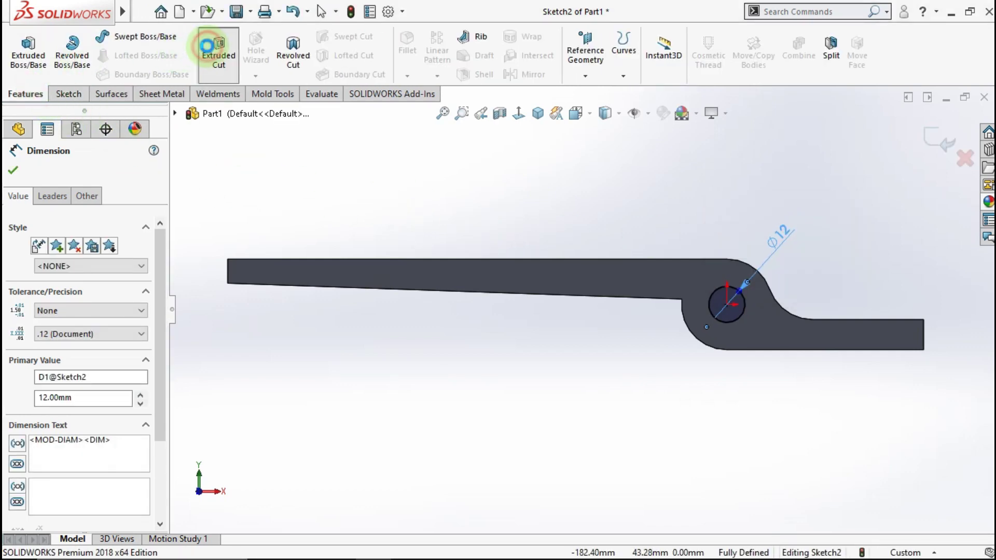
left_click(206, 46)
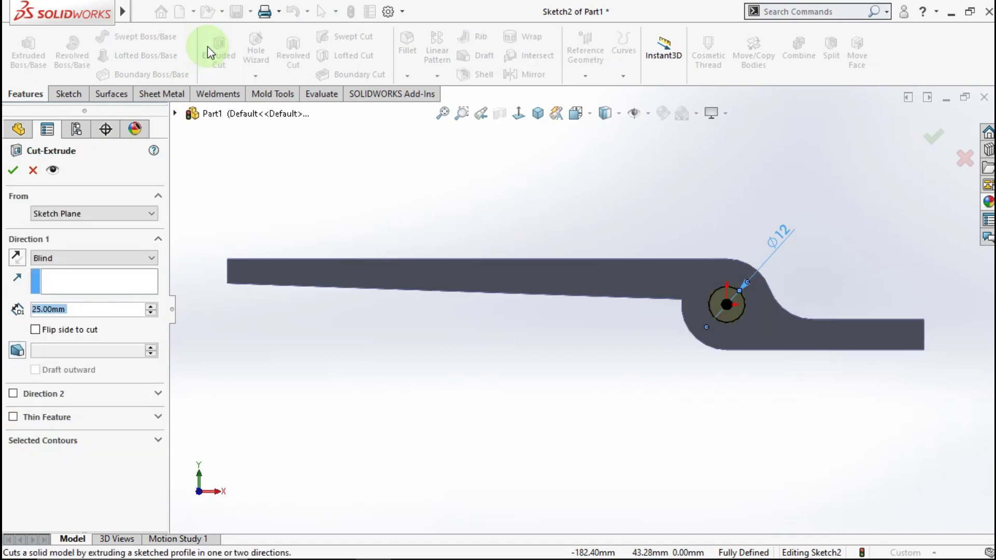
left_click(73, 259)
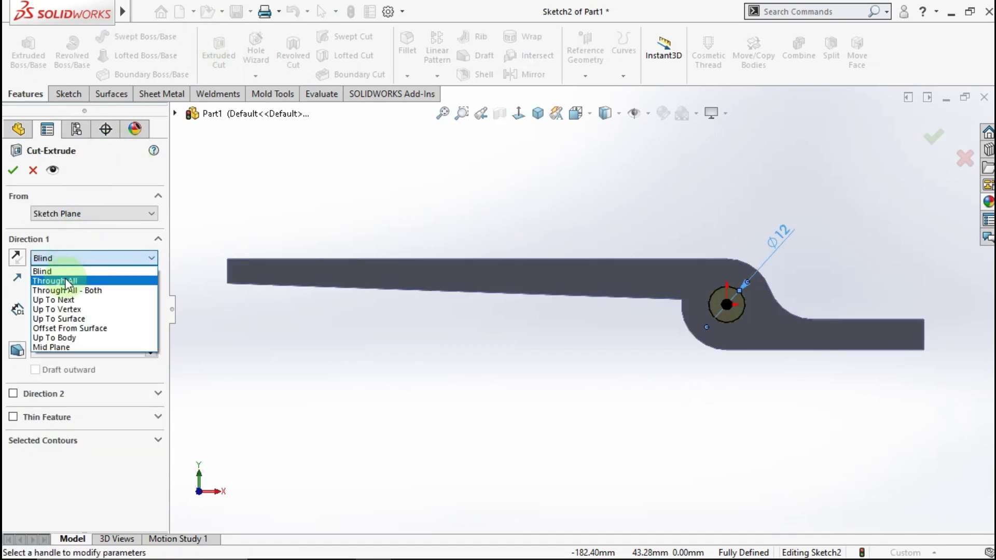
left_click(68, 282)
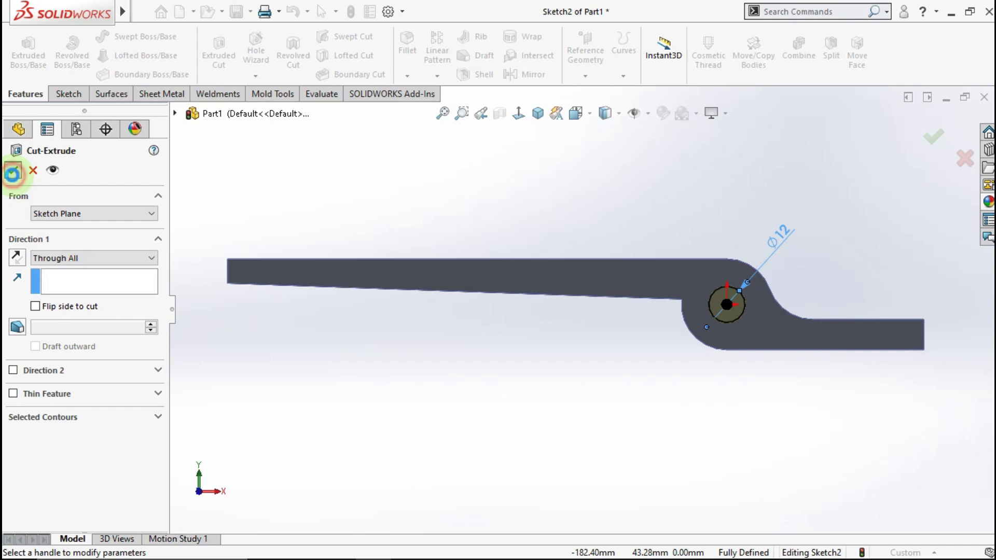
left_click(12, 174)
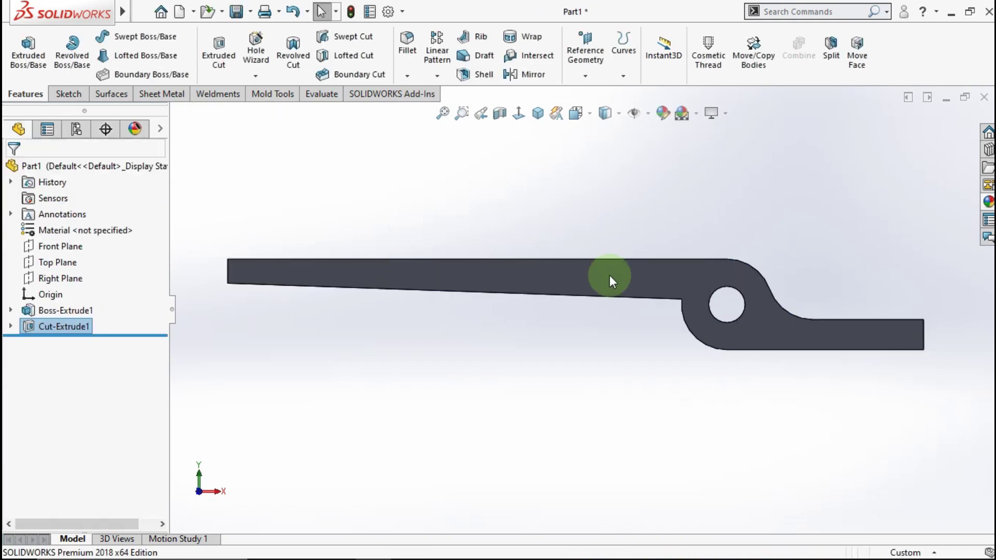
mouse_move(798, 278)
middle_mouse_down()
mouse_move(763, 311)
mouse_move(701, 333)
mouse_move(767, 285)
mouse_move(777, 292)
middle_mouse_up()
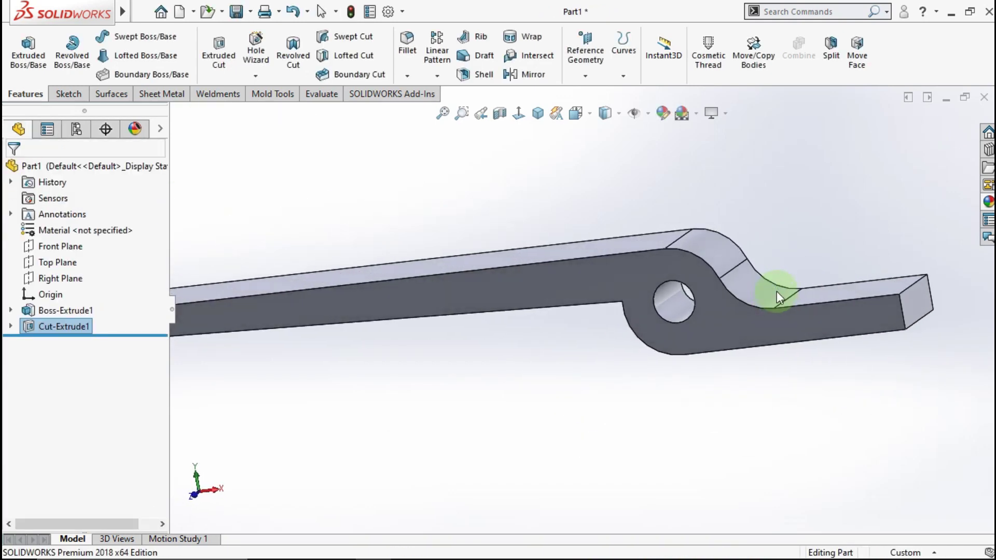
Sketch on the arm's front face, viewed normal, a circle centred on the pivot hole
left_click(706, 322)
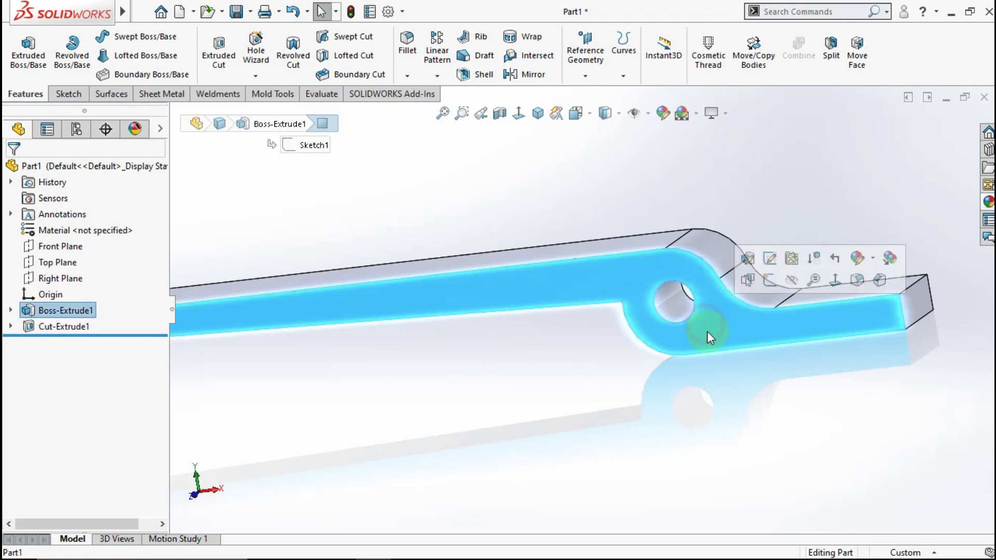
left_click(769, 284)
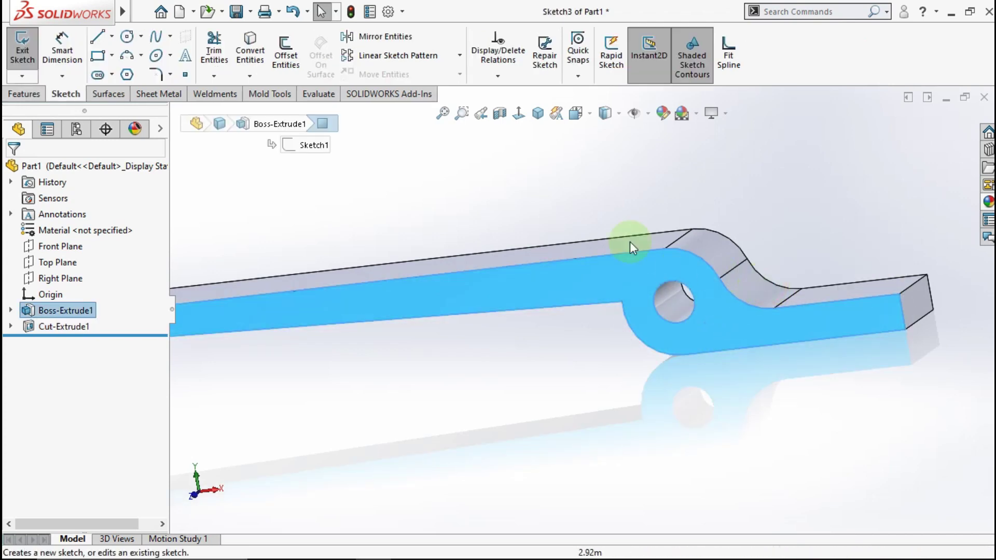
left_click(537, 117)
left_click(519, 113)
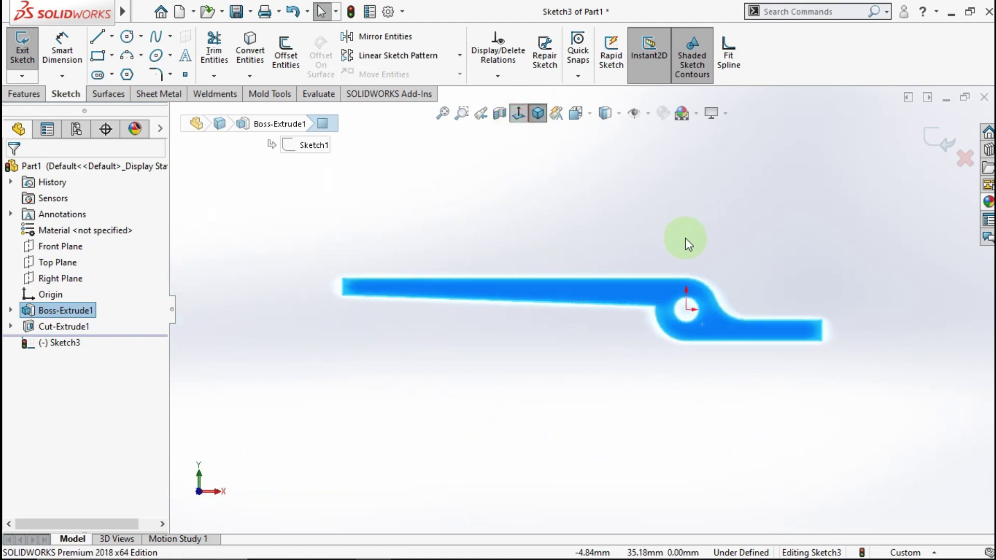
left_click(687, 237)
scroll(694, 301, "down", 5)
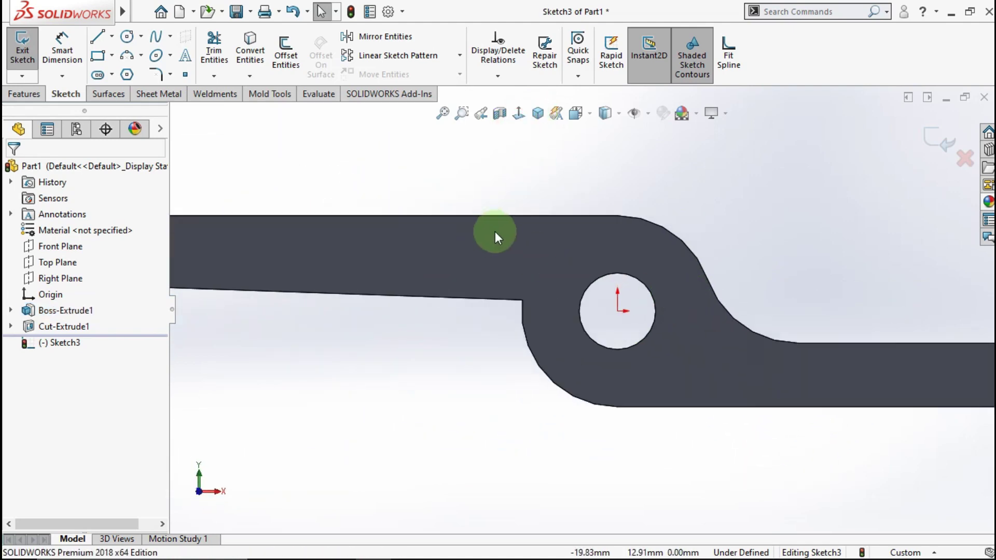
left_click(127, 37)
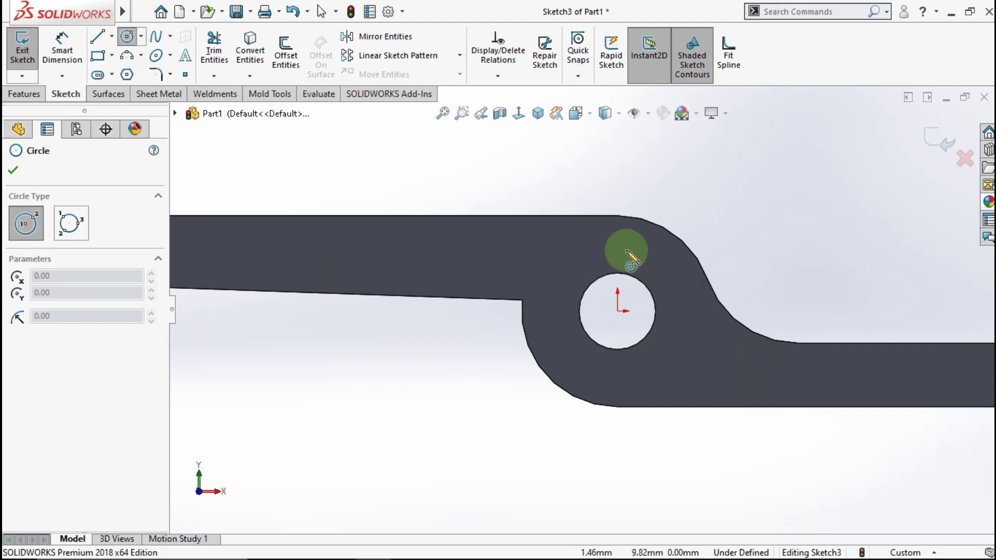
left_click(618, 311)
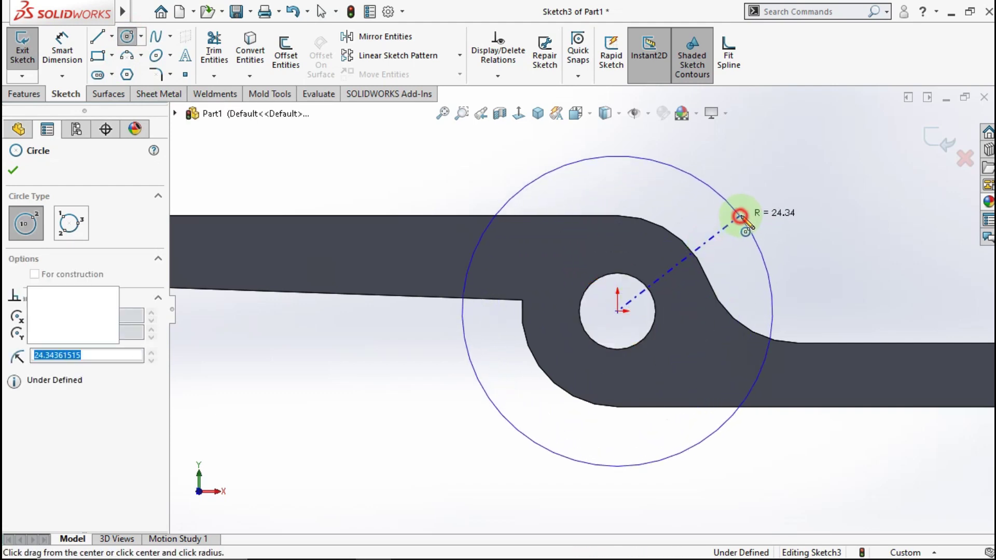
left_click(738, 216)
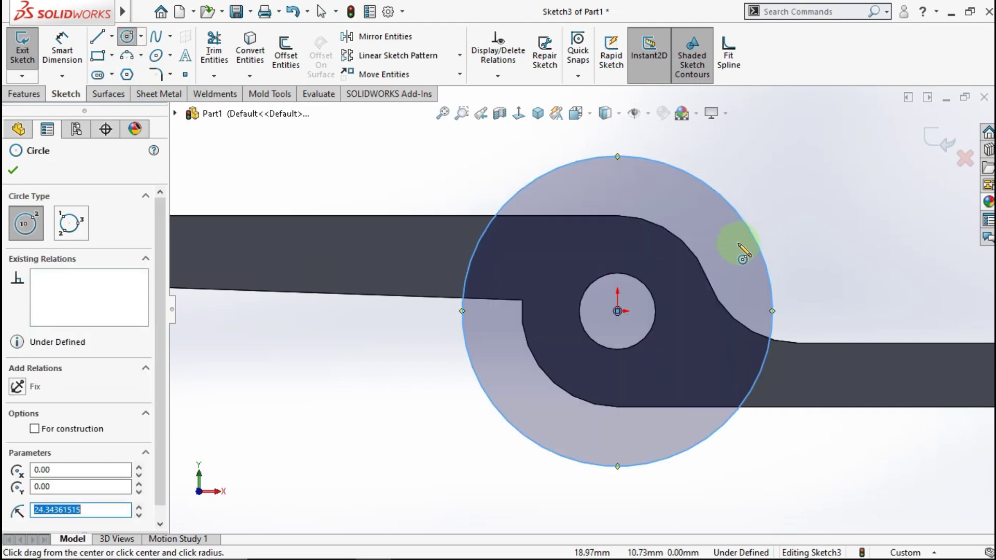
Dimension the circle's diameter to 31 mm
left_click(80, 51)
left_click(650, 160)
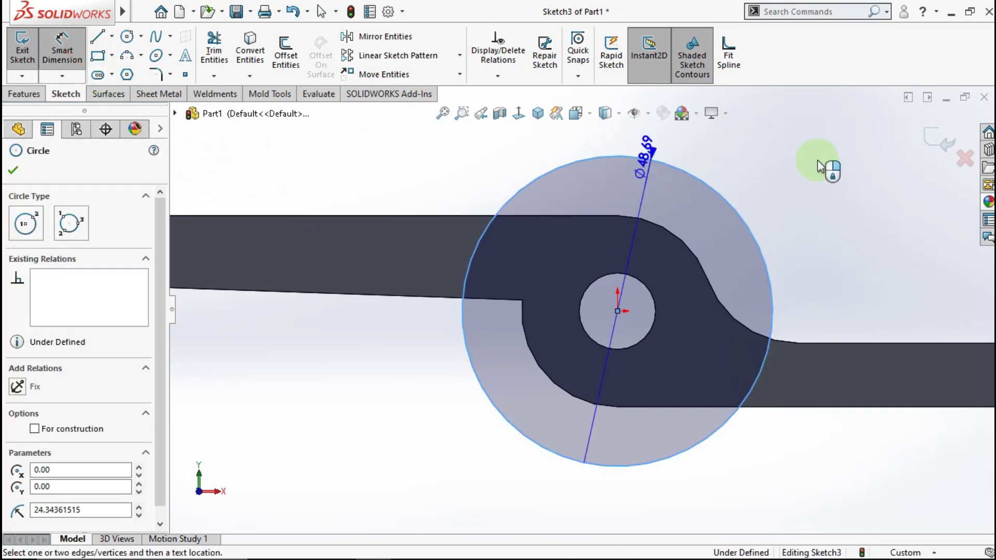
left_click(833, 137)
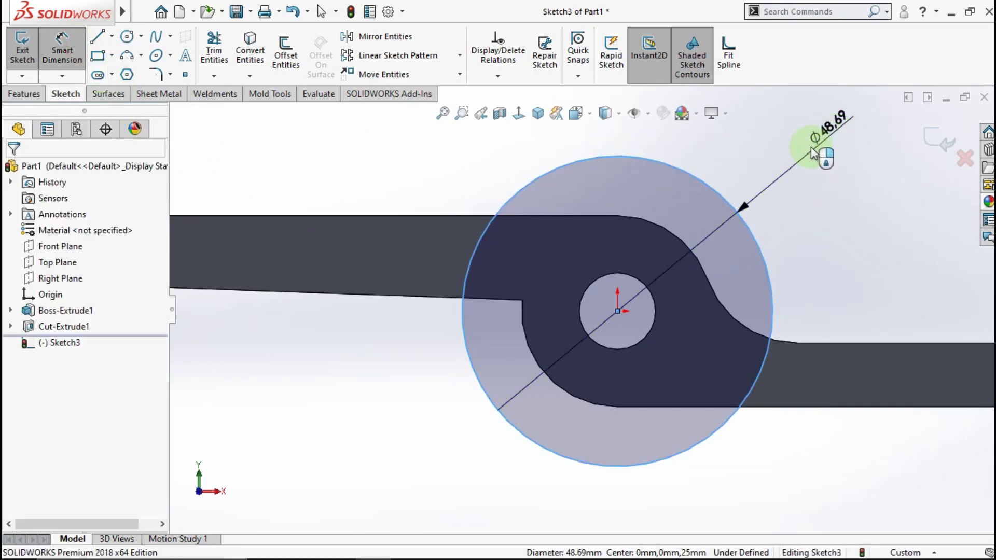
type("31")
left_click(771, 135)
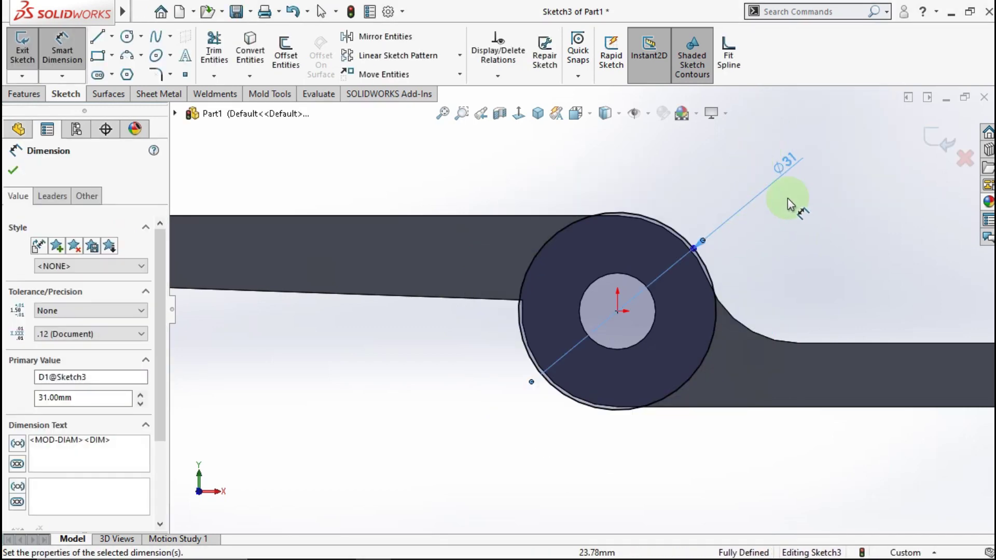
left_click(23, 94)
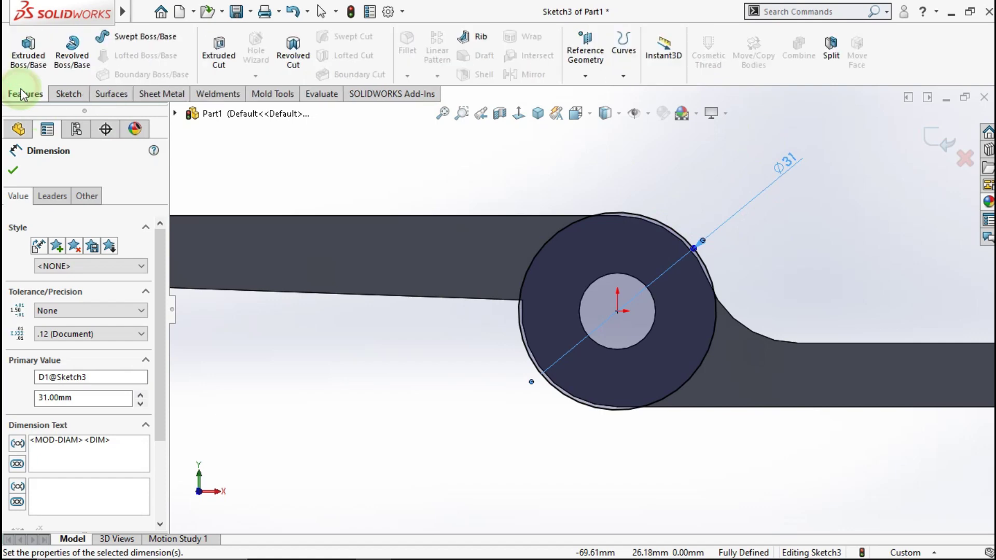
Extrude-cut the 31 mm circle 12.5 mm deep as Cut-Extrude2, then orbit to inspect
left_click(206, 56)
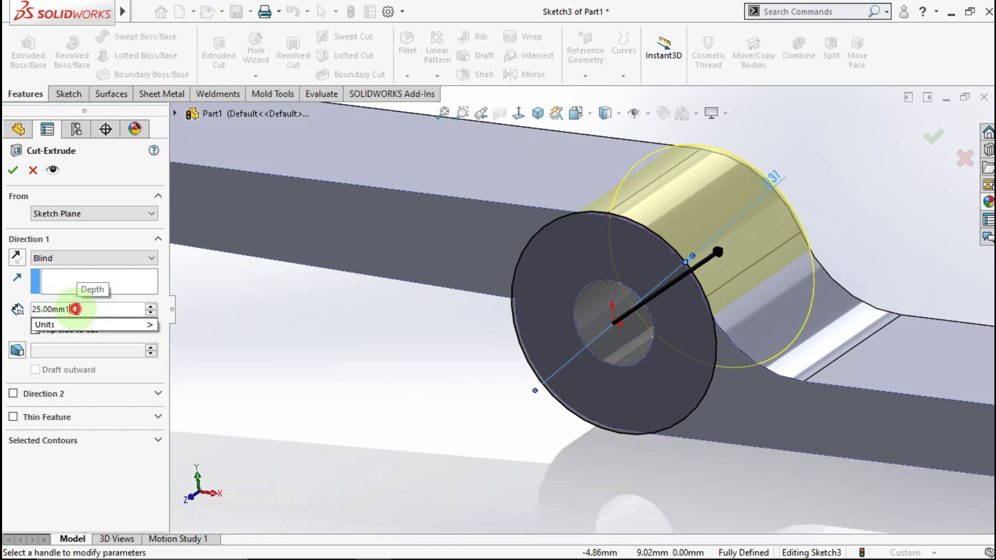
type("12.")
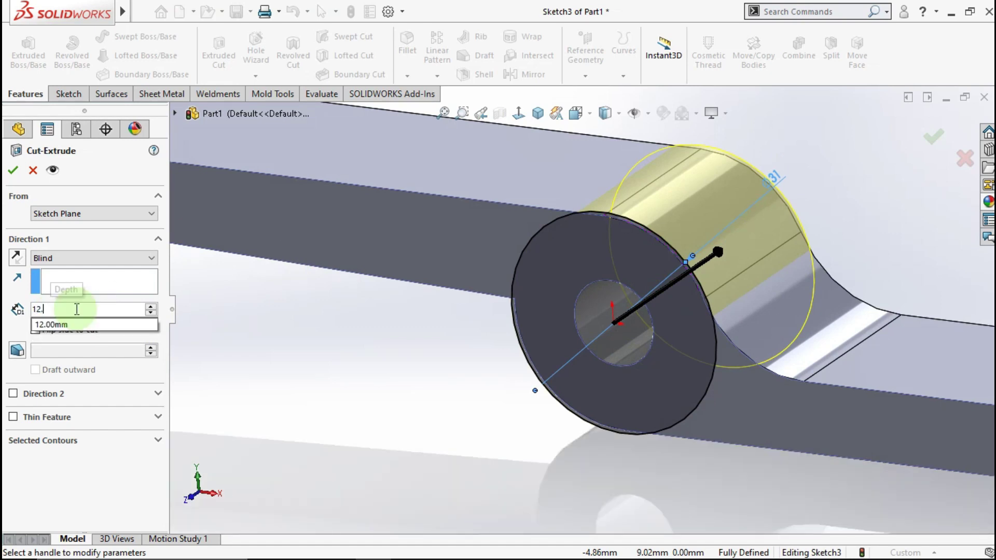
type("5")
left_click(340, 328)
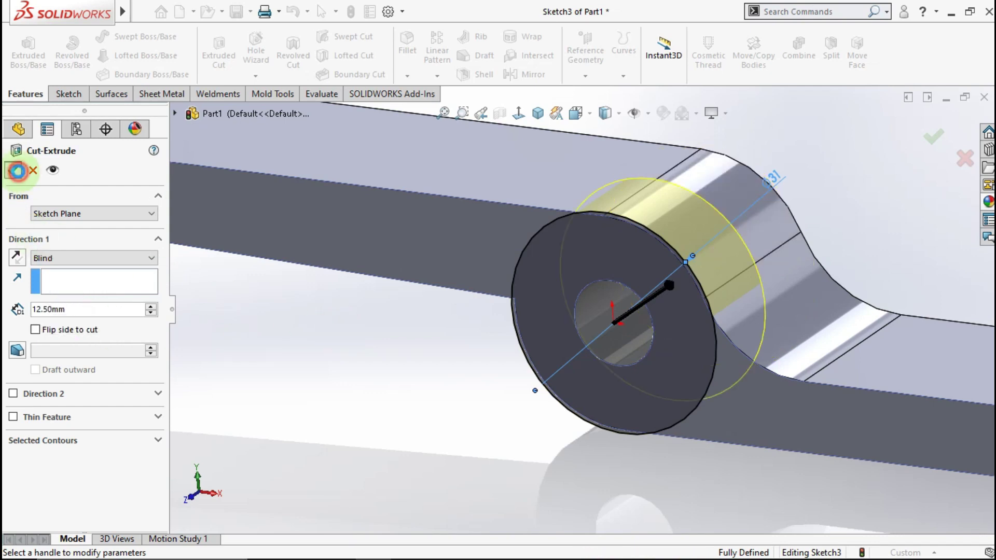
left_click(17, 171)
mouse_move(605, 306)
middle_mouse_down()
mouse_move(651, 252)
mouse_move(636, 285)
mouse_move(653, 305)
mouse_move(649, 358)
mouse_move(596, 318)
mouse_move(605, 342)
mouse_move(789, 359)
middle_mouse_up()
Sketch a closed thin triangle on the face at the arm's right tip
left_click(753, 356)
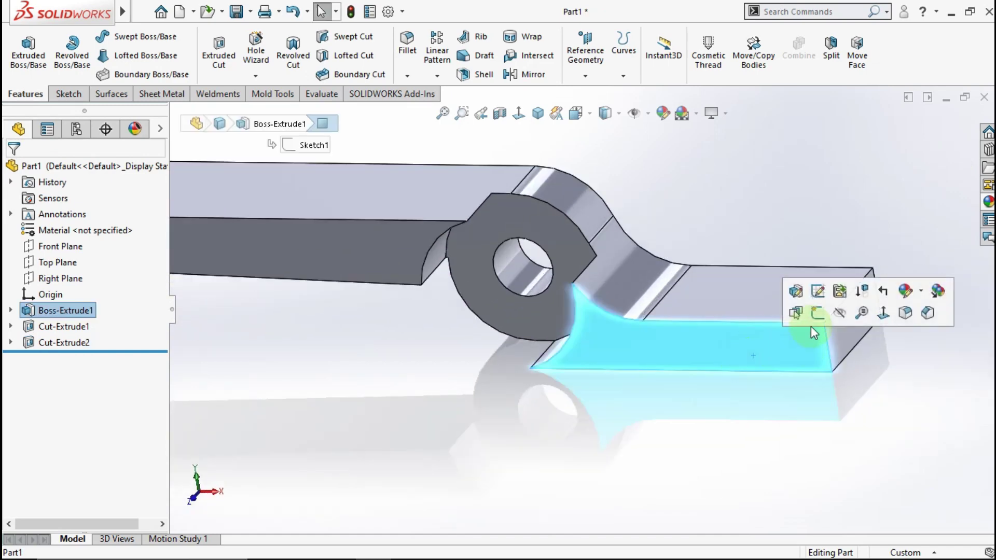
left_click(814, 315)
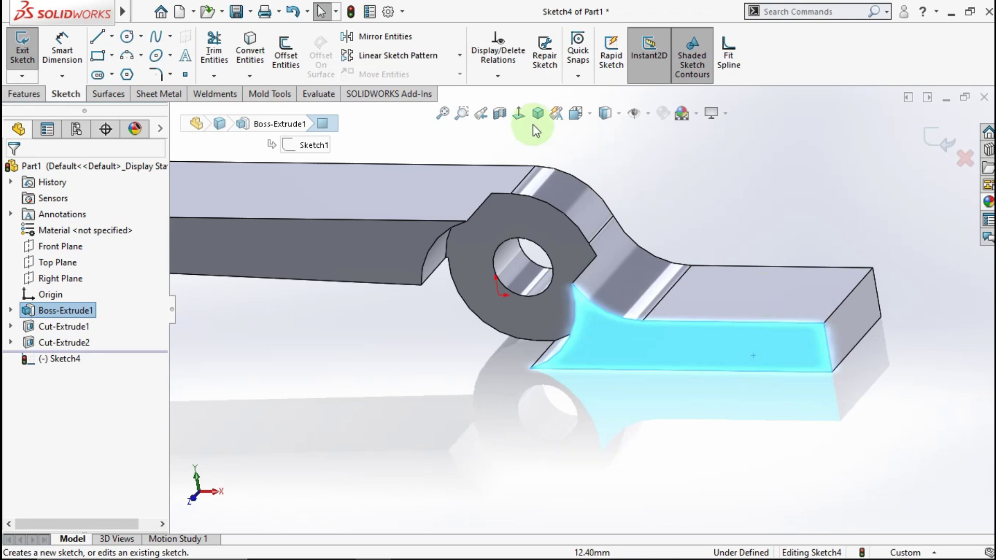
left_click(519, 114)
left_click(897, 326)
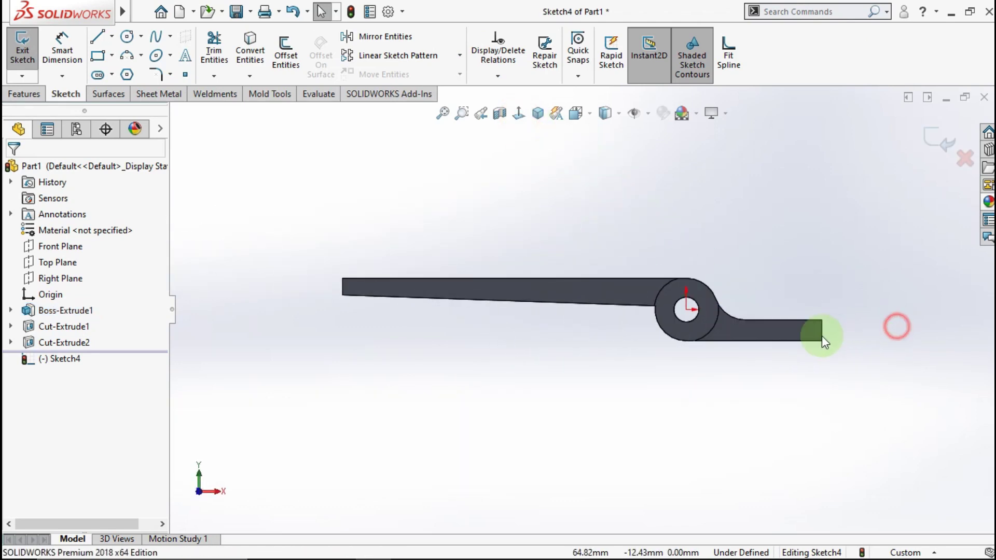
scroll(814, 335, "down", 2)
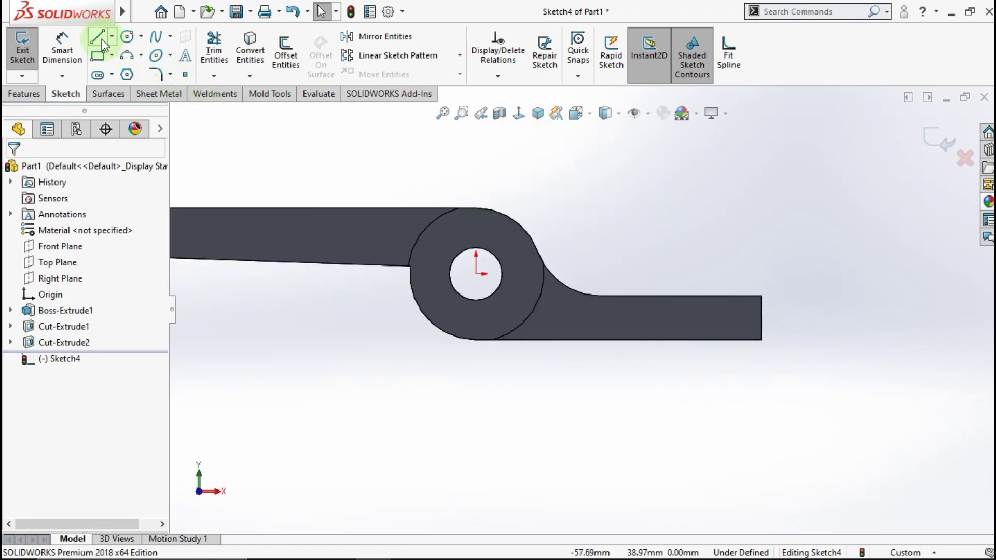
left_click(761, 318)
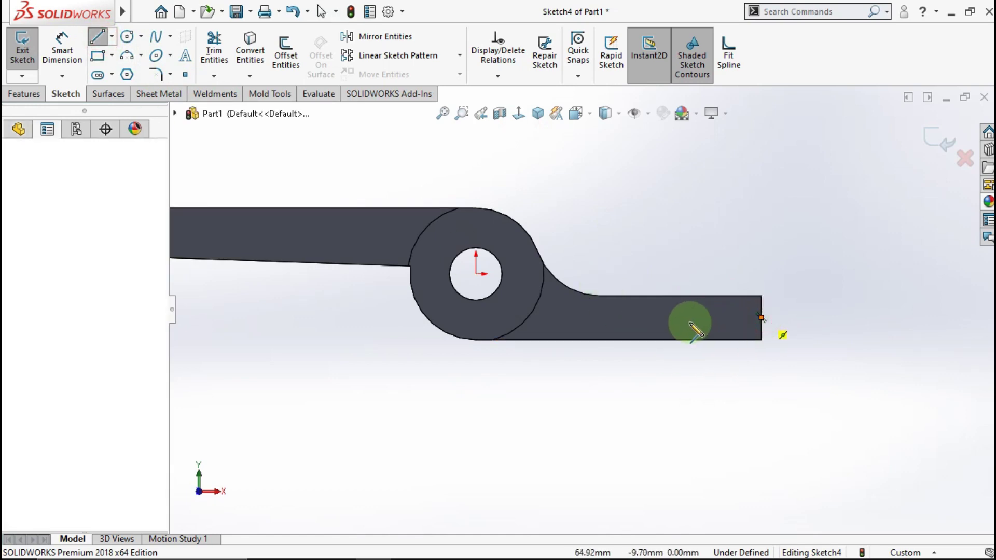
left_click(638, 340)
left_click(761, 340)
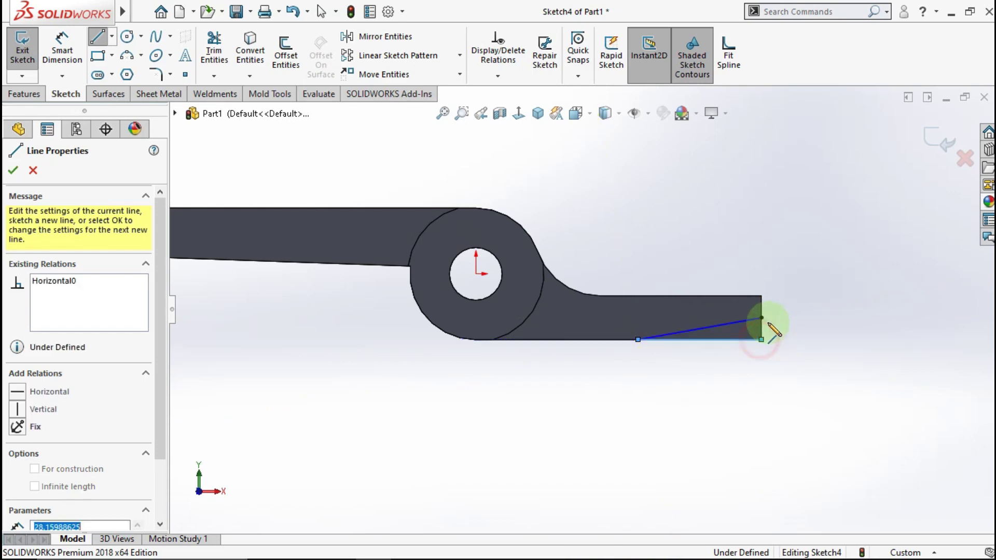
left_click(762, 317)
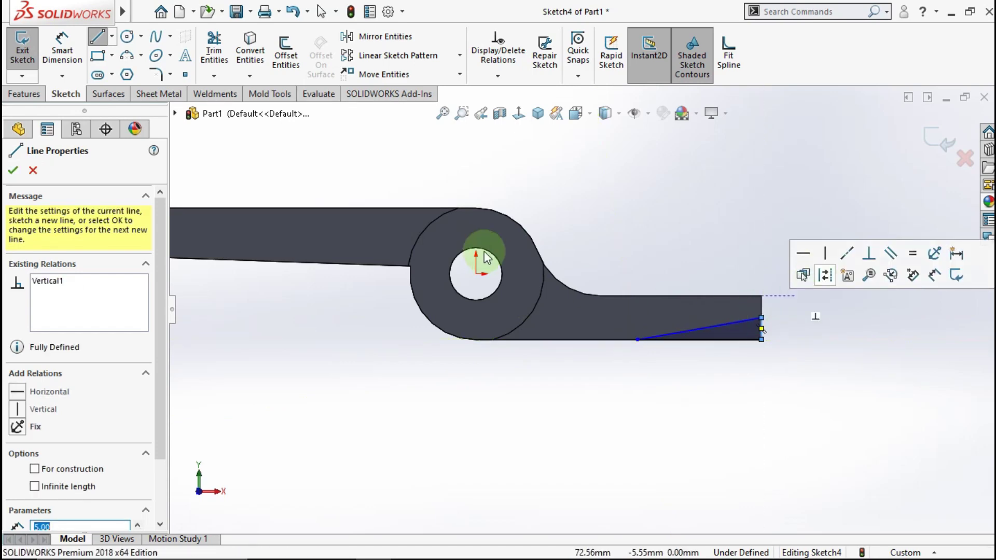
Dimension the triangle's bottom edge to 34.5 mm to fully define it
left_click(62, 47)
scroll(753, 337, "down", 2)
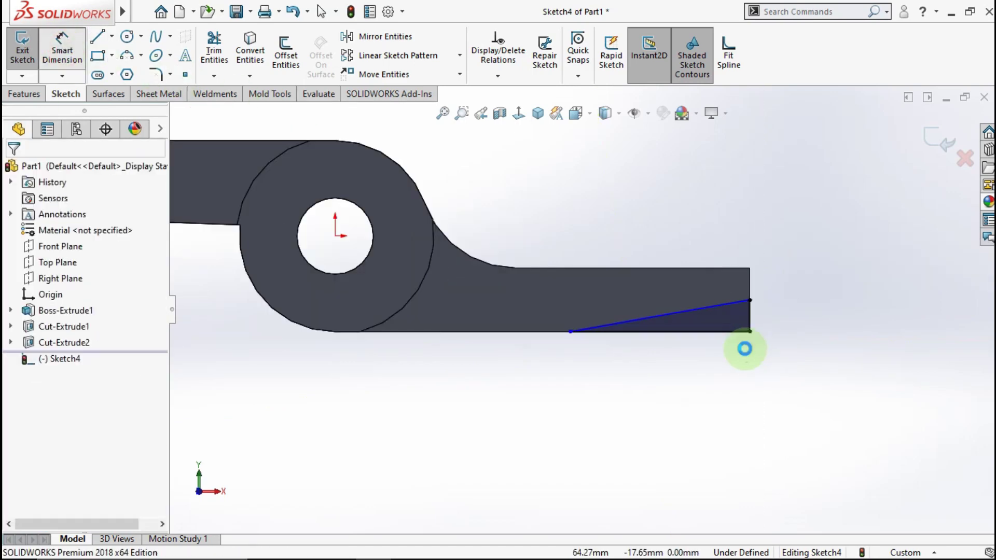
scroll(741, 349, "down", 2)
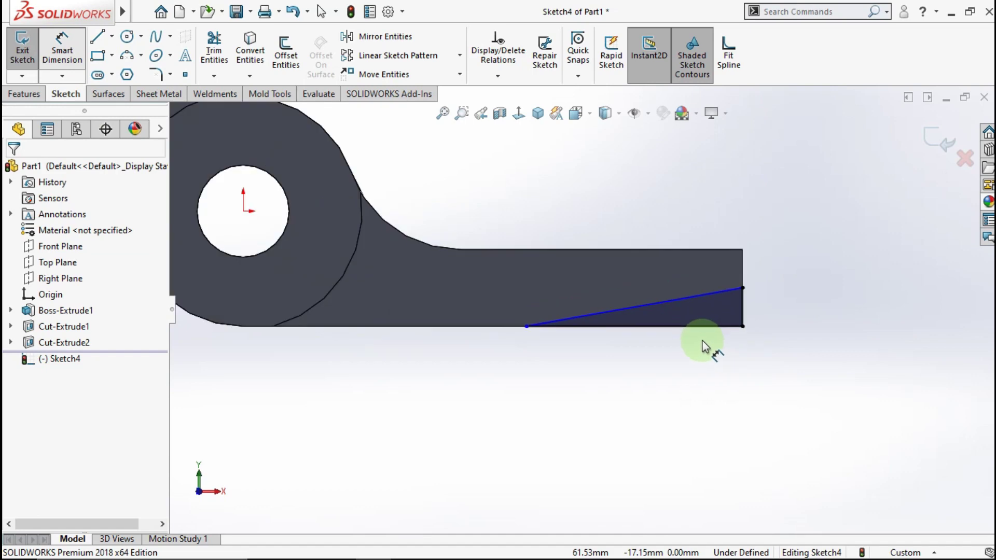
left_click(664, 325)
left_click(648, 381)
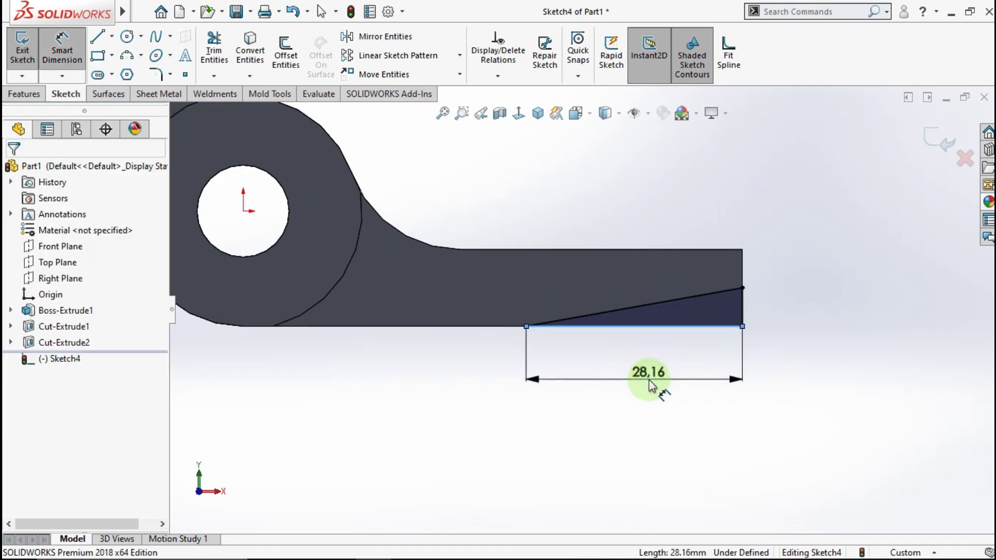
type("34")
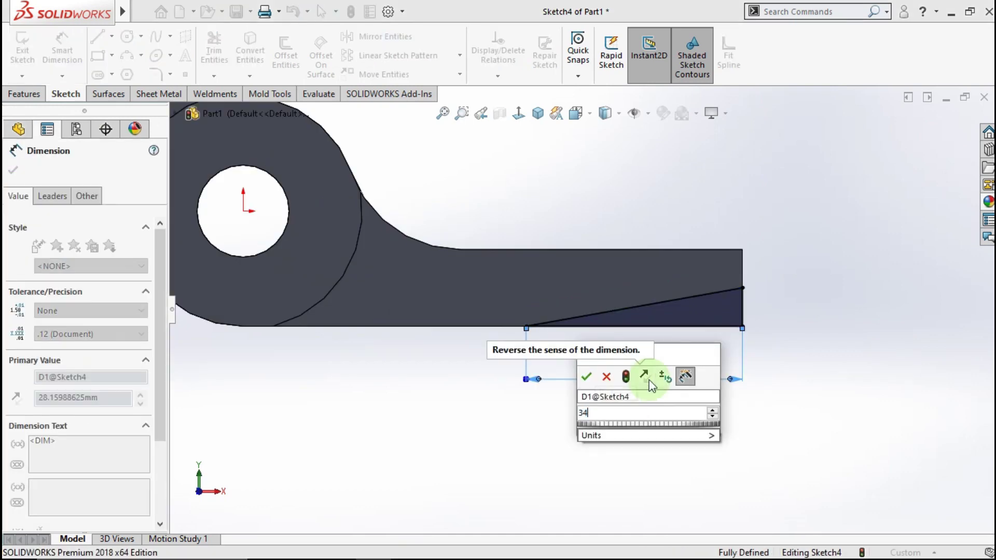
type(".5")
left_click(592, 378)
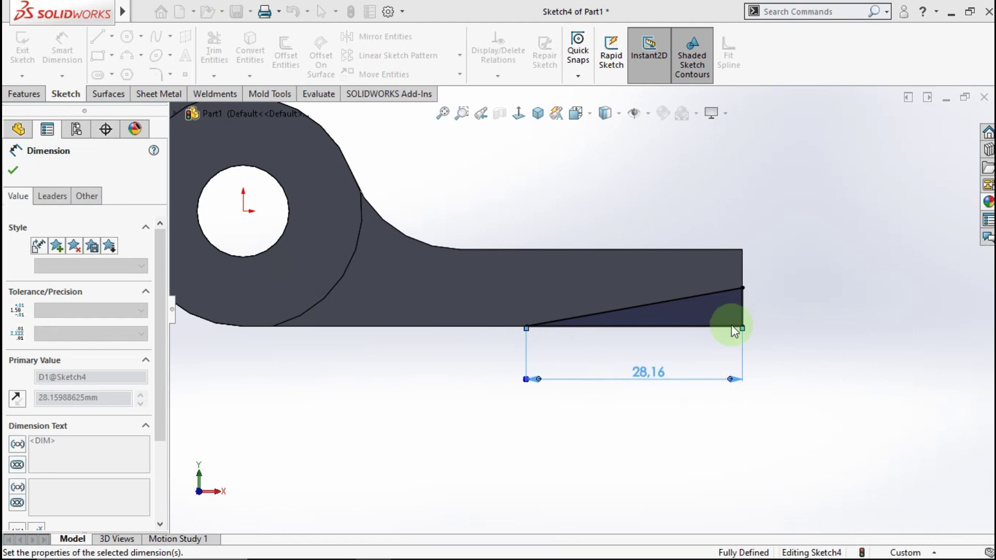
key("z")
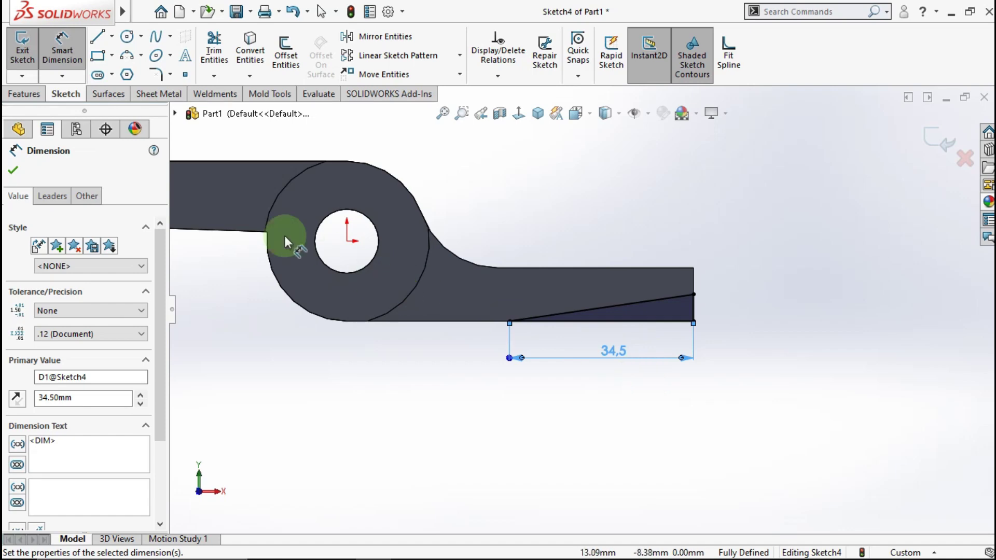
left_click(24, 94)
Cut the triangle sketch Through All as Cut-Extrude3, tapering the arm's tip
left_click(218, 42)
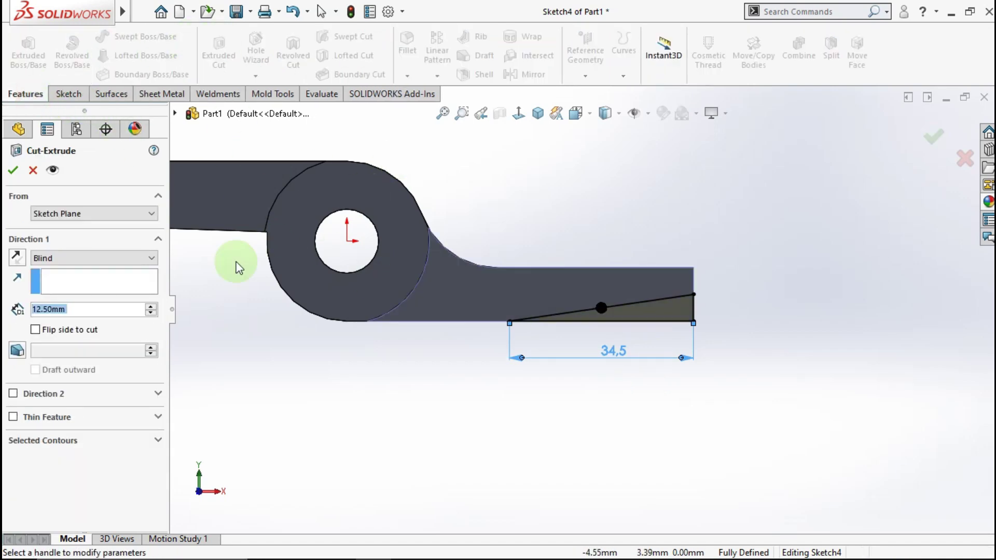
left_click(71, 261)
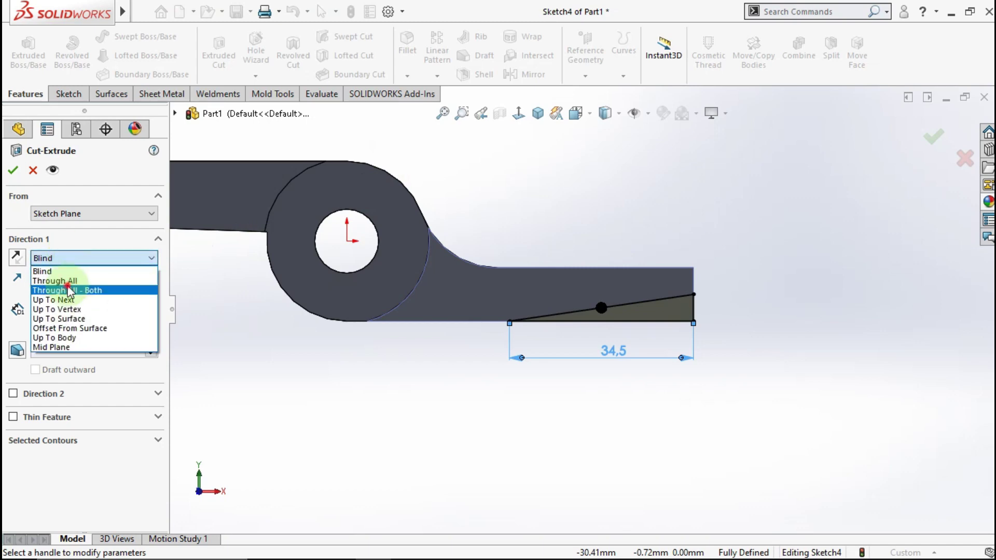
left_click(66, 281)
left_click(67, 259)
left_click(62, 283)
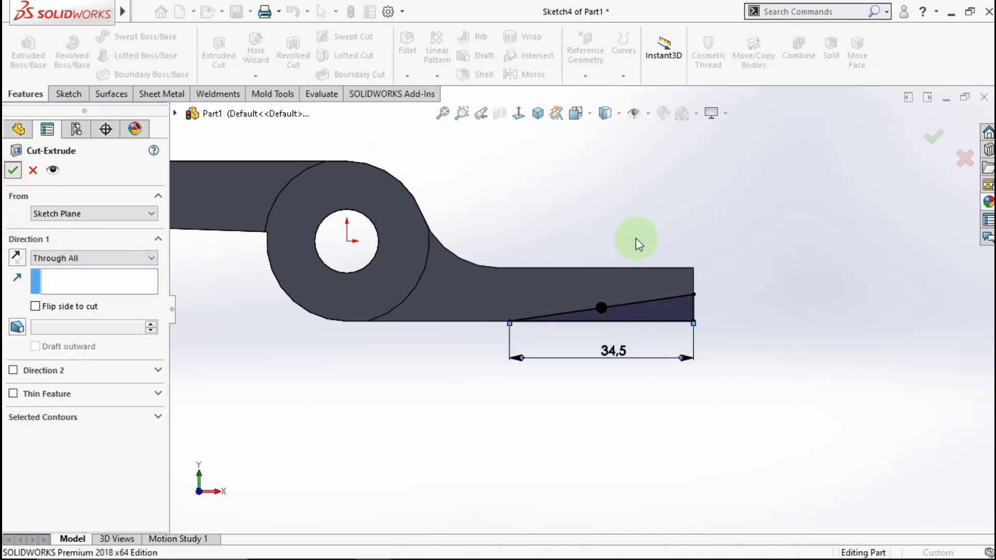
mouse_move(636, 237)
middle_mouse_down()
mouse_move(613, 269)
mouse_move(556, 281)
mouse_move(534, 300)
mouse_move(521, 339)
mouse_move(474, 318)
mouse_move(500, 289)
mouse_move(578, 325)
mouse_move(511, 289)
mouse_move(438, 345)
mouse_move(458, 367)
mouse_move(491, 262)
middle_mouse_up()
scroll(510, 226, "down", 3)
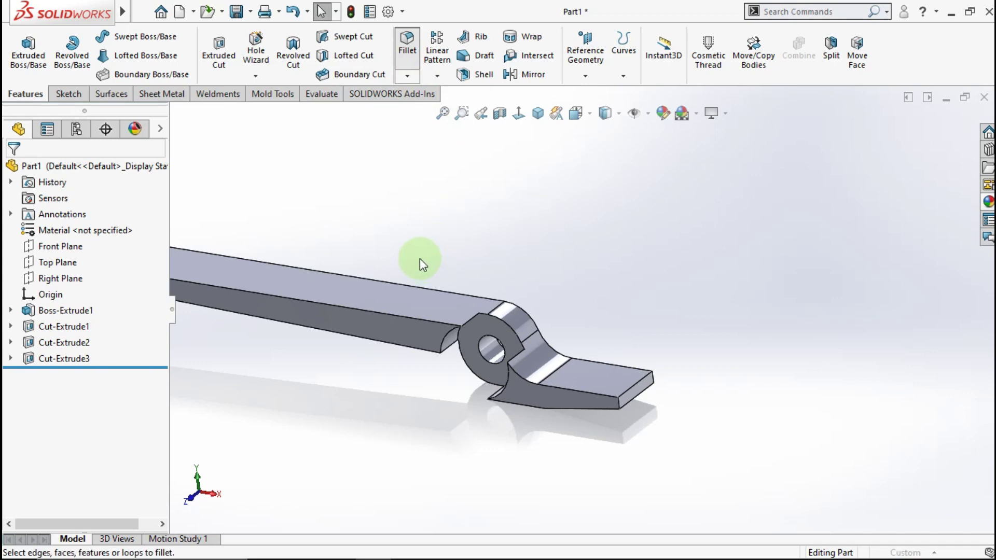
Cancel the fillet and draw a corner rectangle on the jaw face at its end
left_click(32, 171)
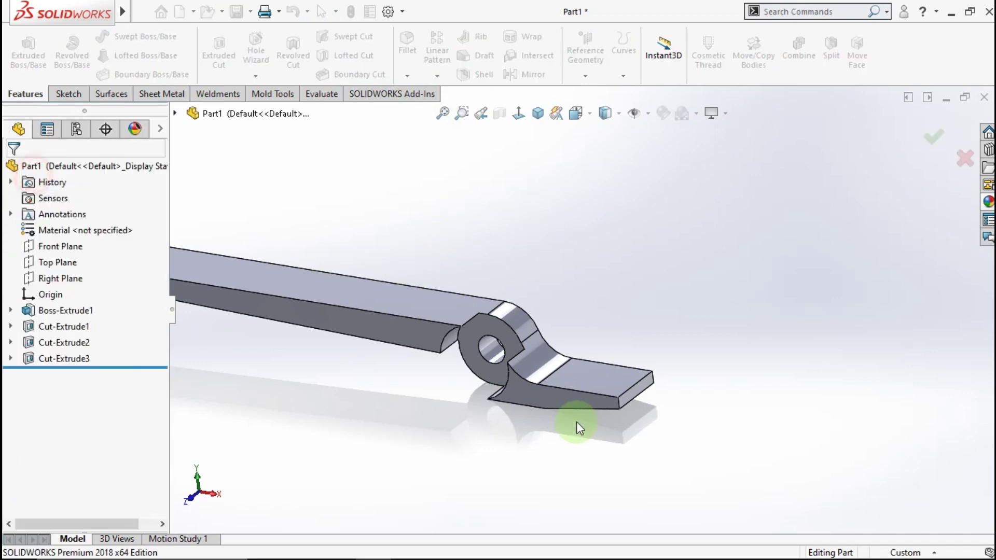
mouse_move(640, 407)
middle_mouse_down()
mouse_move(614, 399)
mouse_move(647, 369)
middle_mouse_up()
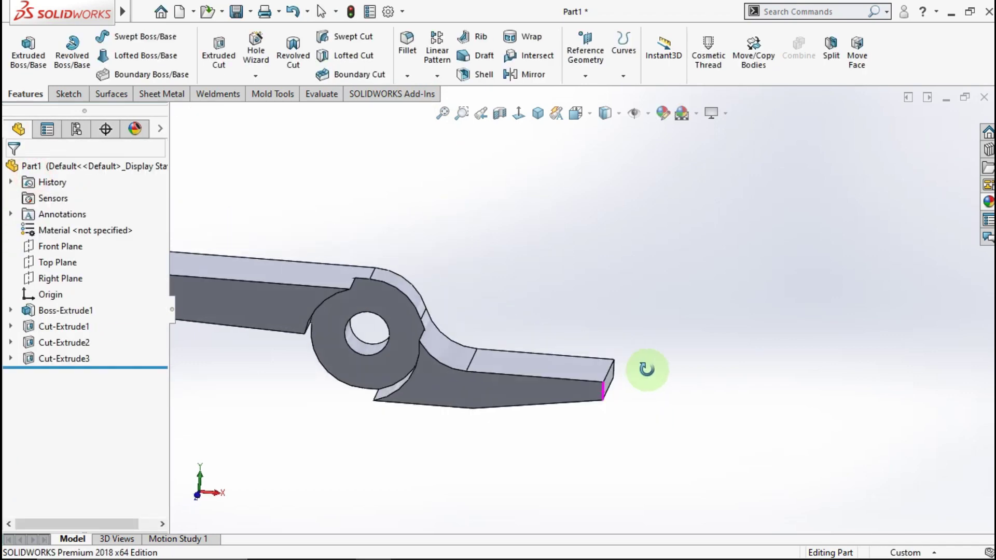
left_click(588, 393)
left_click(648, 354)
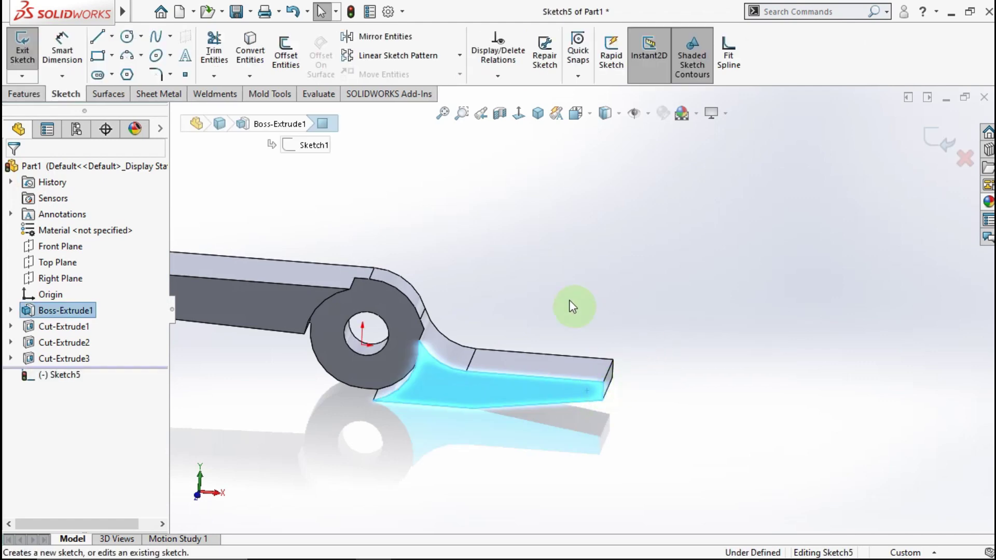
left_click(518, 114)
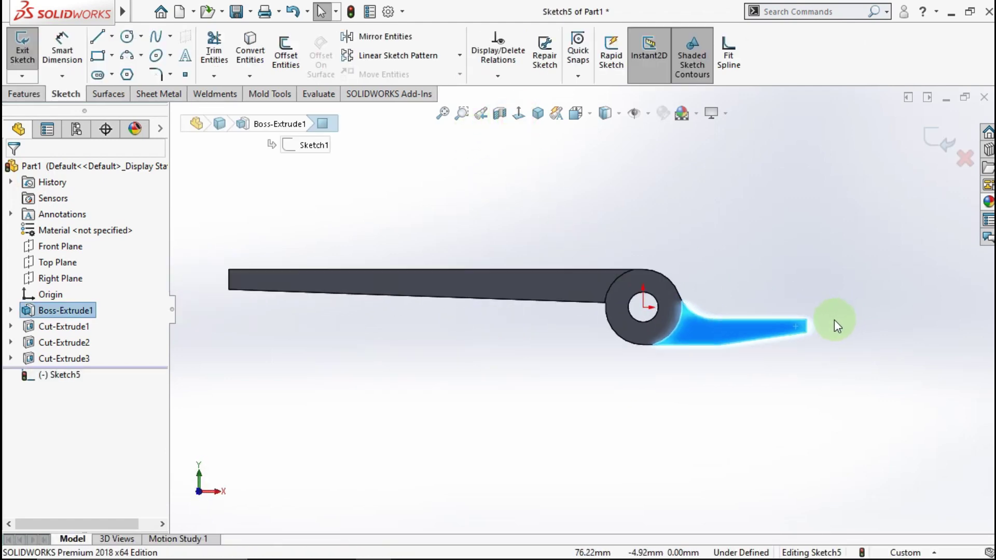
scroll(804, 321, "down", 3)
scroll(558, 279, "down", 3)
scroll(292, 182, "down", 1)
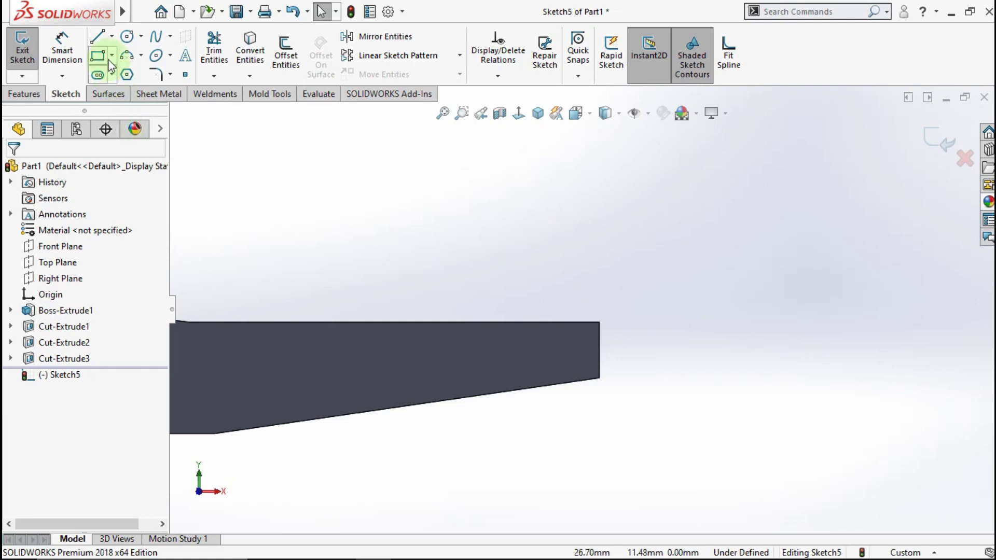
left_click(599, 322)
left_click(338, 247)
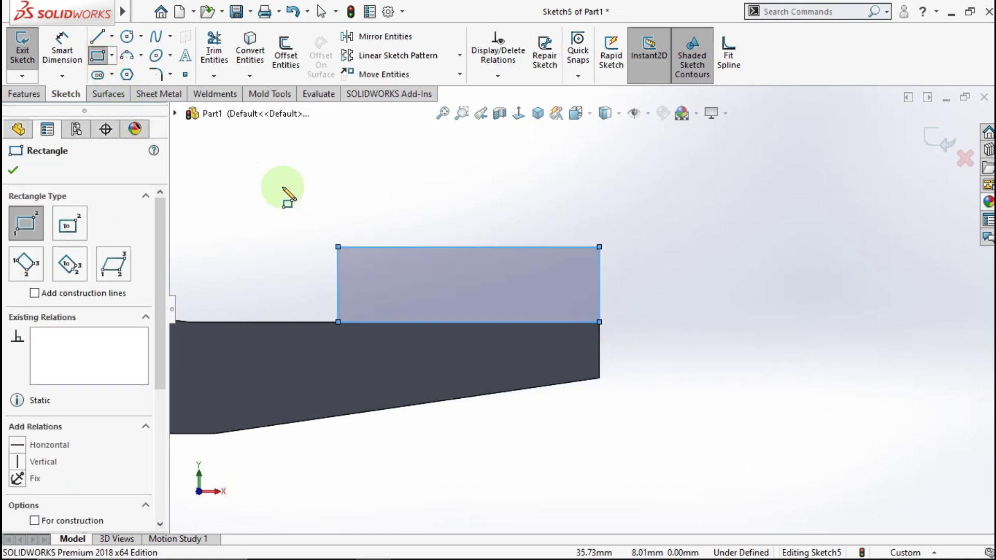
Dimension the rectangle 5 mm high and an initial 12 mm wide
left_click(50, 49)
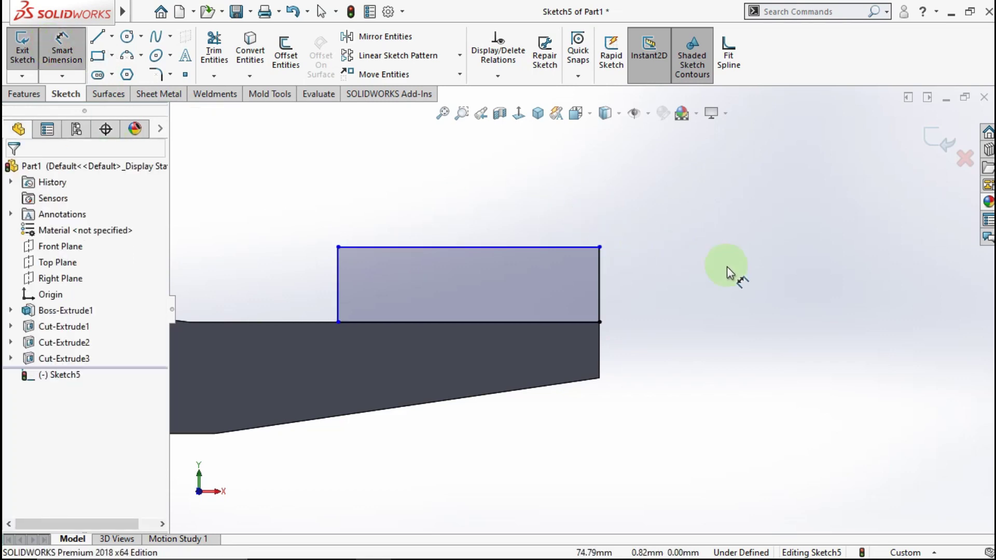
left_click(598, 285)
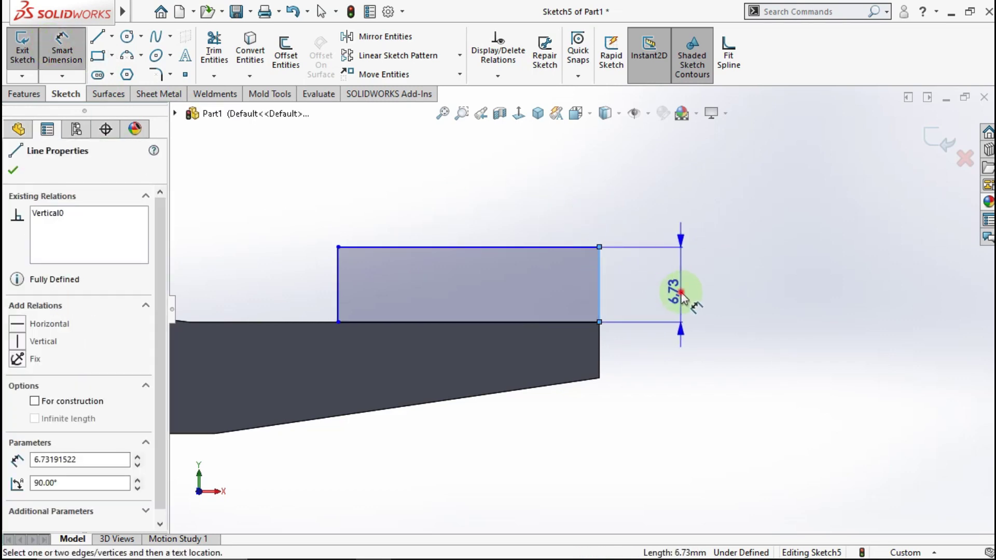
left_click(679, 298)
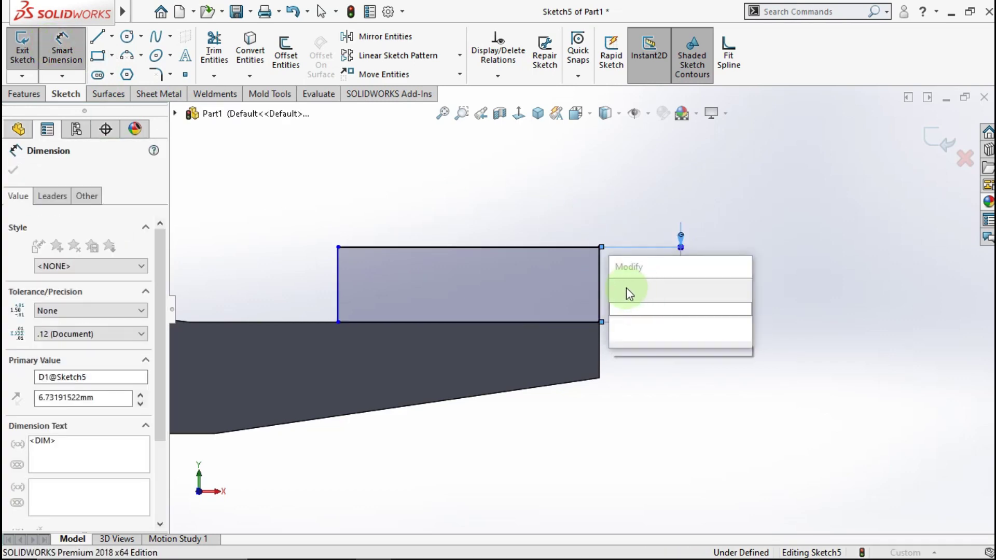
left_click(622, 288)
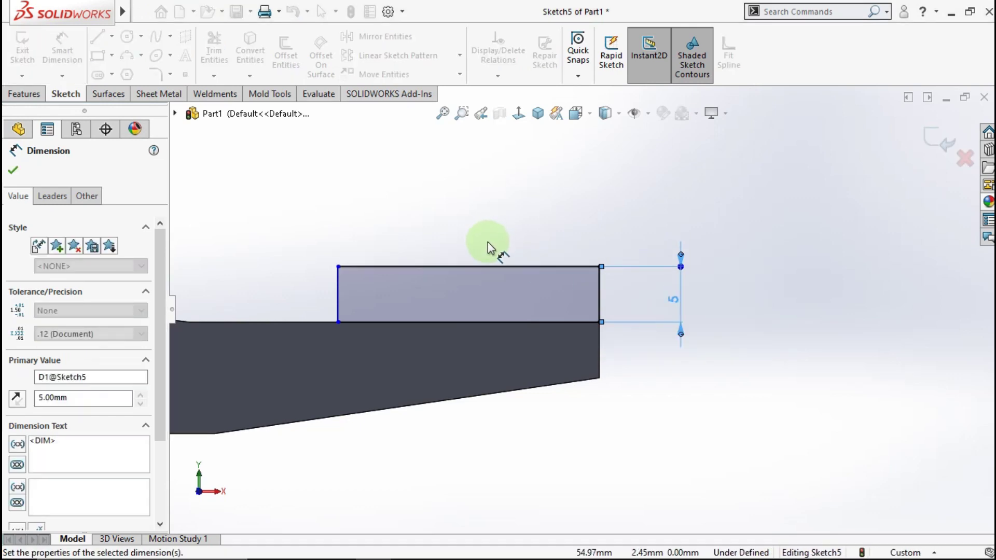
left_click(491, 246)
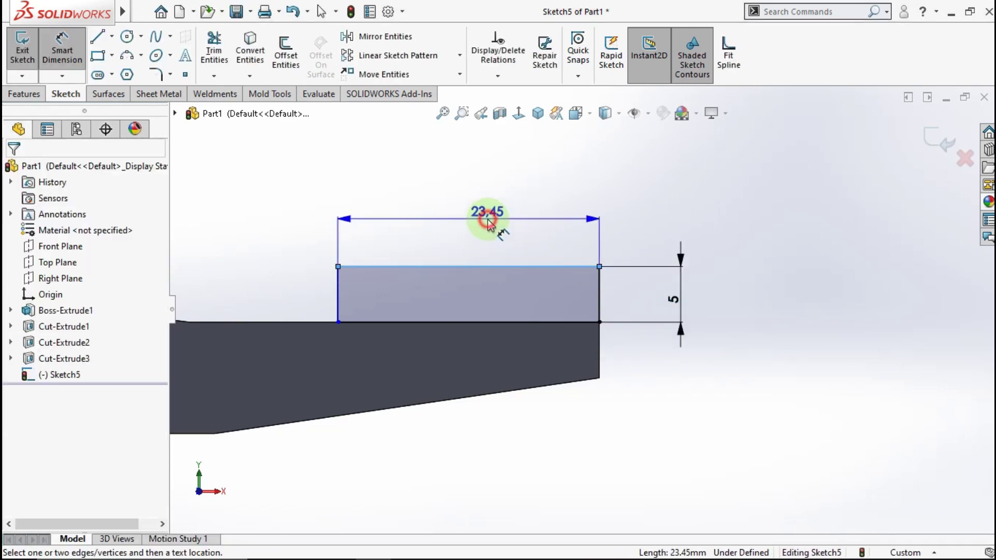
left_click(482, 230)
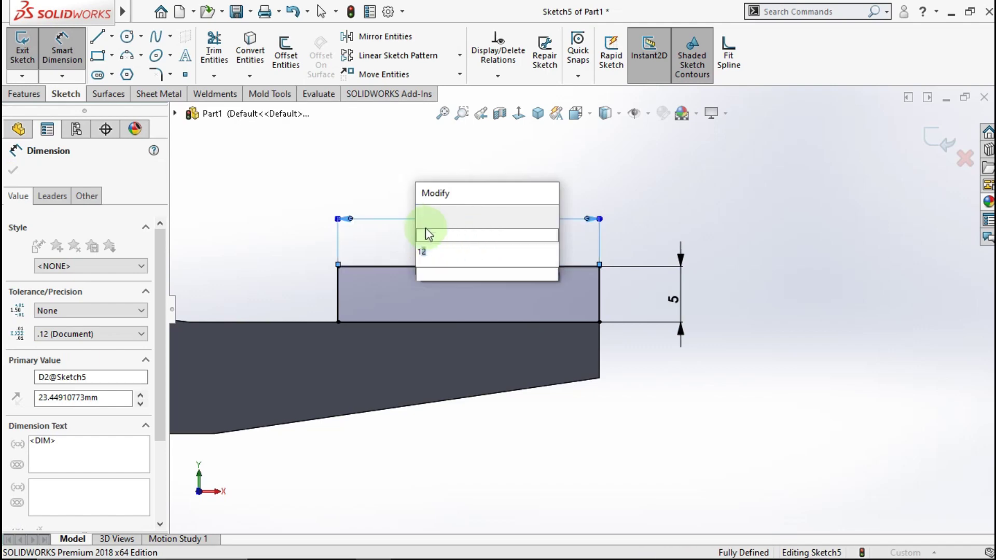
left_click(423, 214)
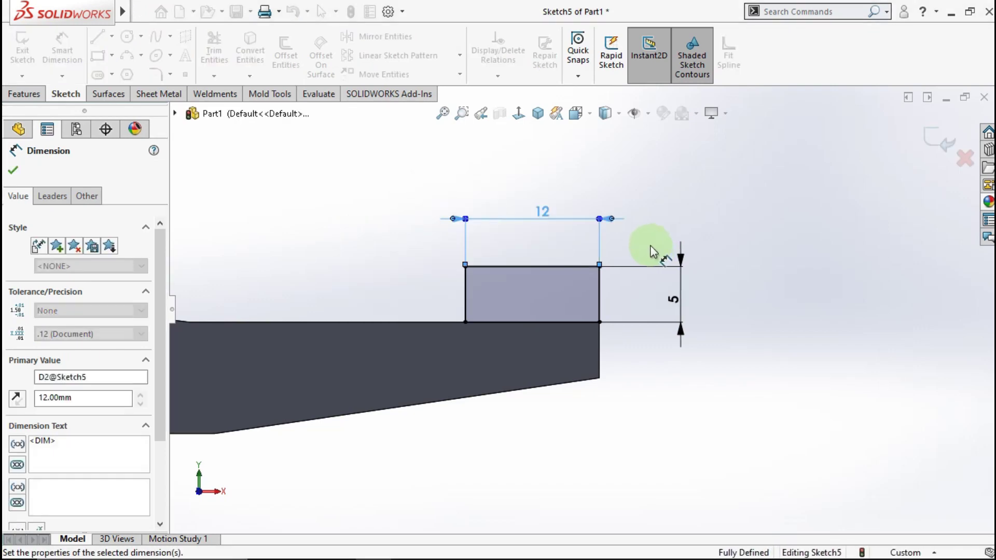
scroll(617, 275, "up", 2)
scroll(571, 274, "up", 2)
scroll(555, 275, "up", 1)
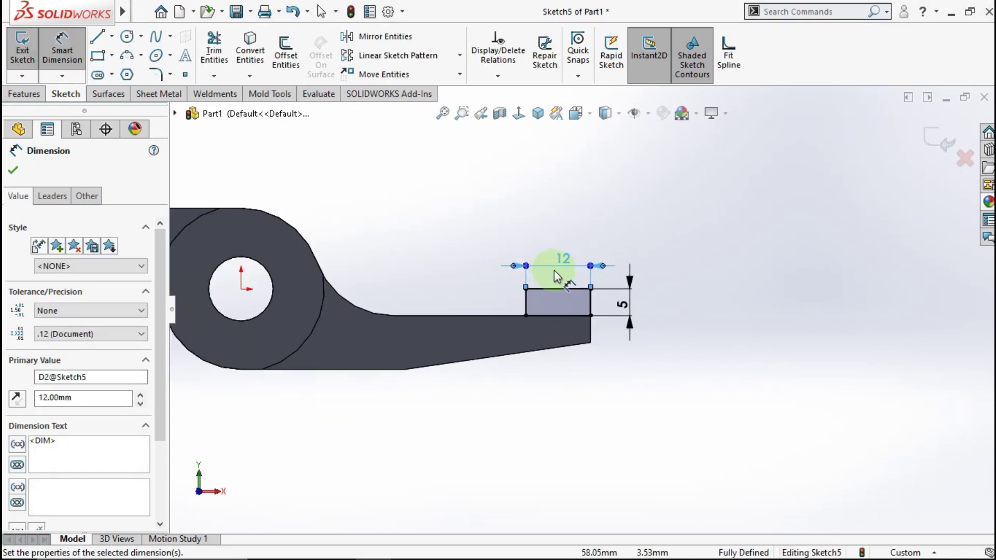
Revise the rectangle width through 15 and 20 mm to a final 30 mm
left_click(561, 261)
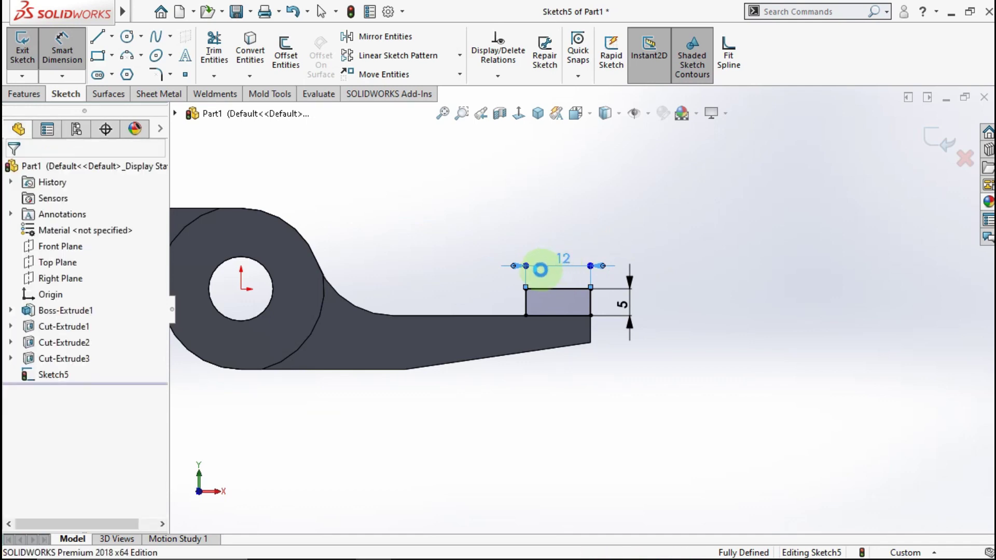
double_click(520, 272)
left_click(628, 280)
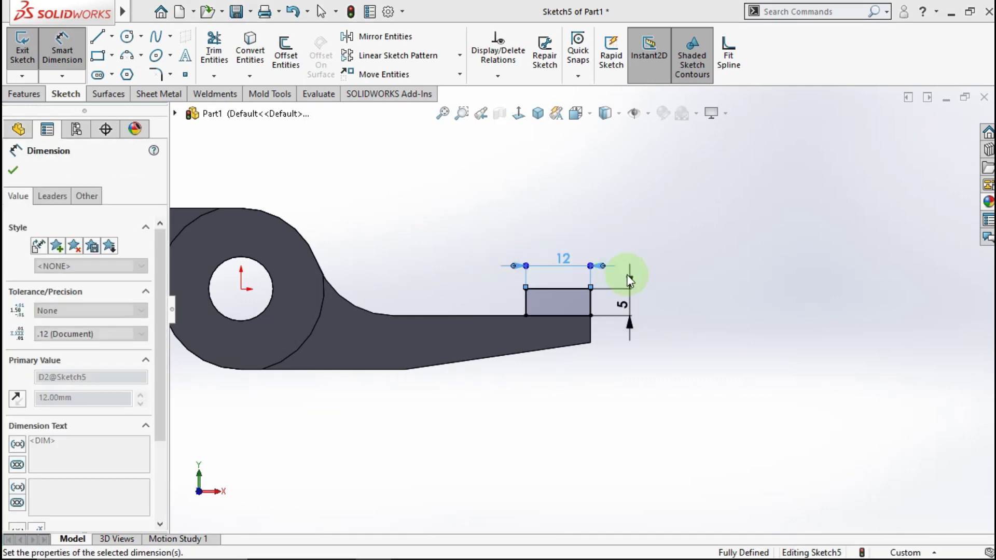
left_click(565, 287)
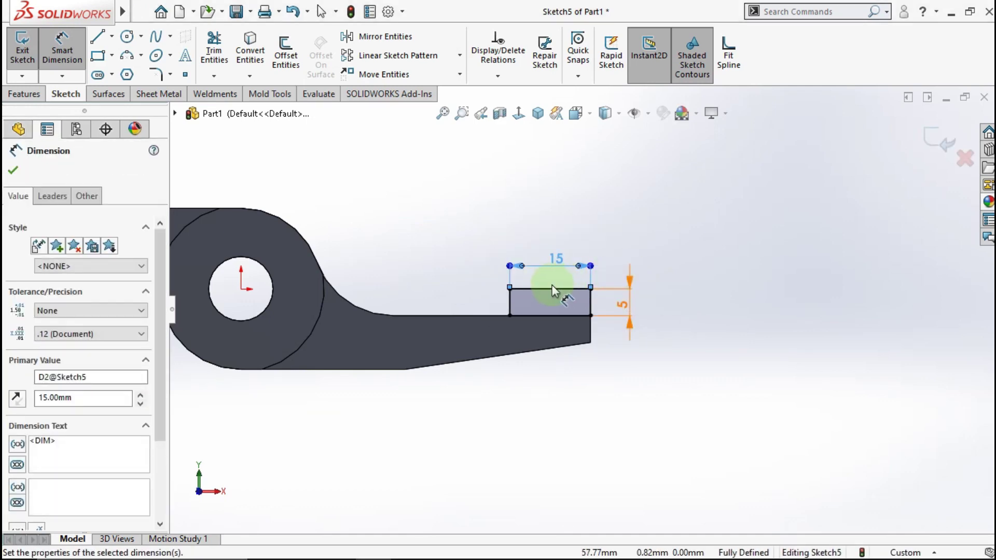
scroll(554, 273, "up", 2)
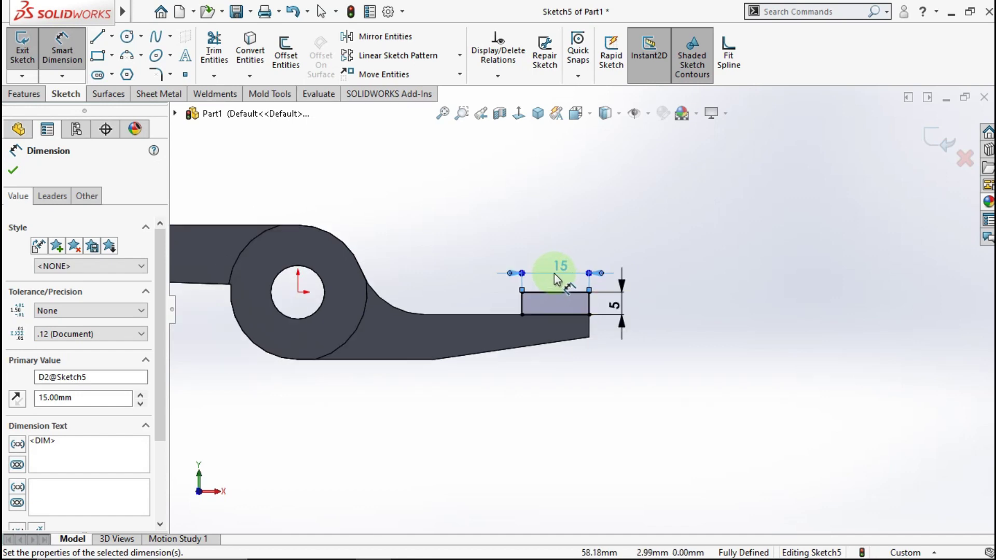
scroll(554, 273, "down", 2)
right_click(556, 272)
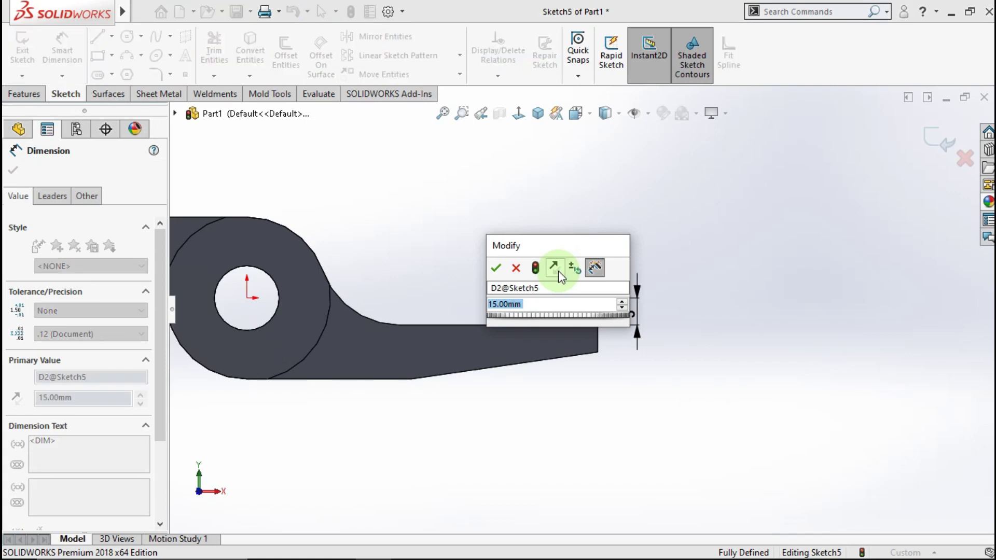
type("20")
left_click(504, 262)
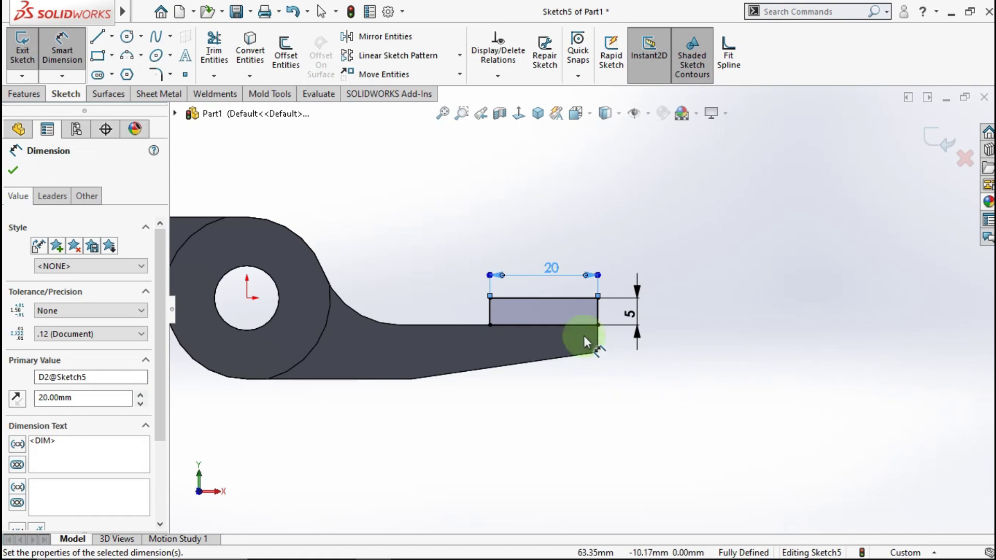
left_click(551, 270)
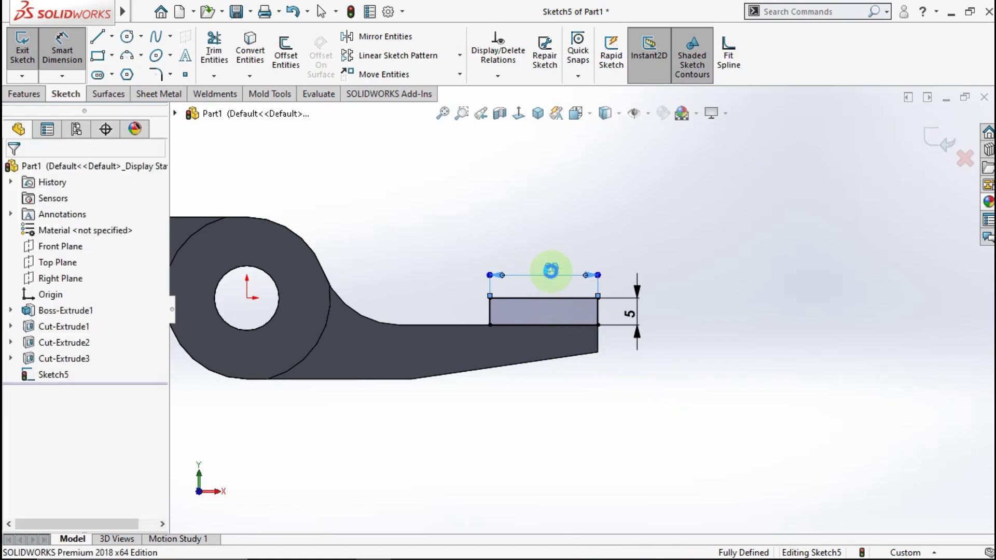
double_click(551, 270)
left_click(493, 264)
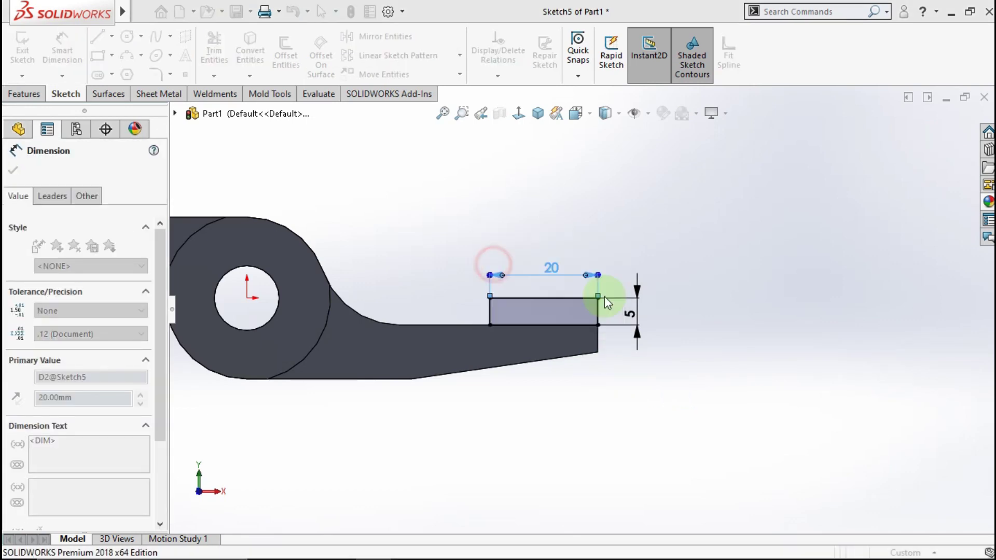
left_click(639, 400)
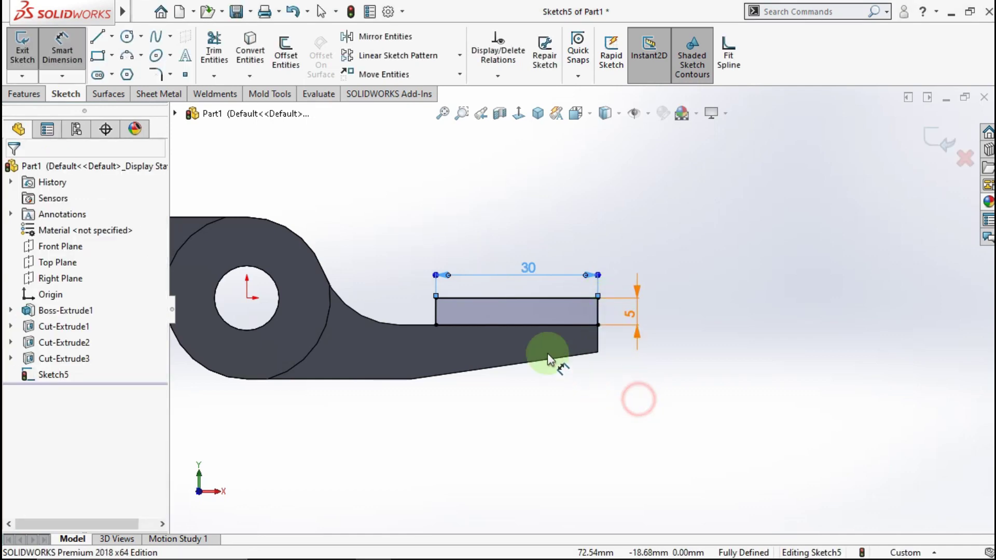
middle_click_drag(524, 329, 330, 213)
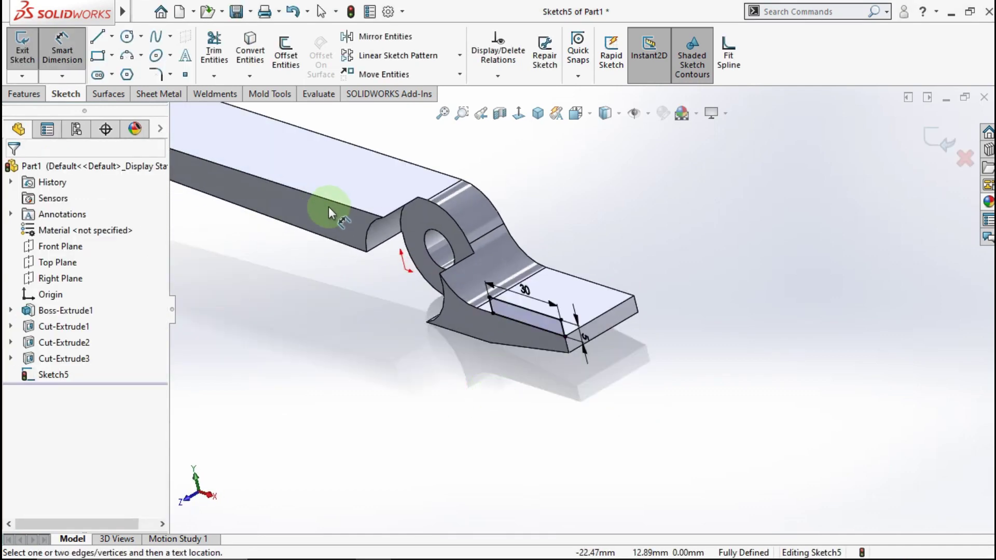
Extrude the 30 by 5 mm rectangle Up To Surface to the chosen arm face, creating Boss-Extrude2
left_click(15, 98)
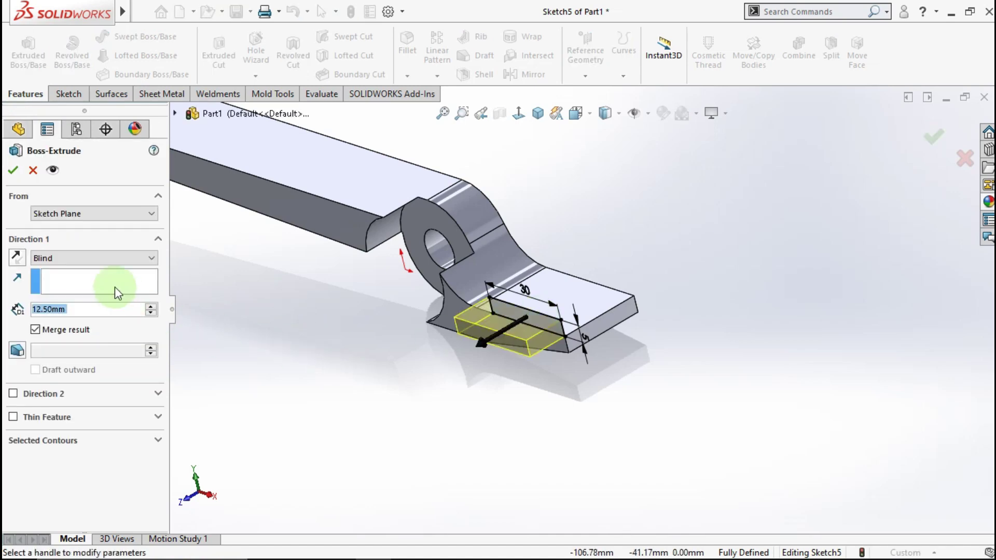
left_click(76, 258)
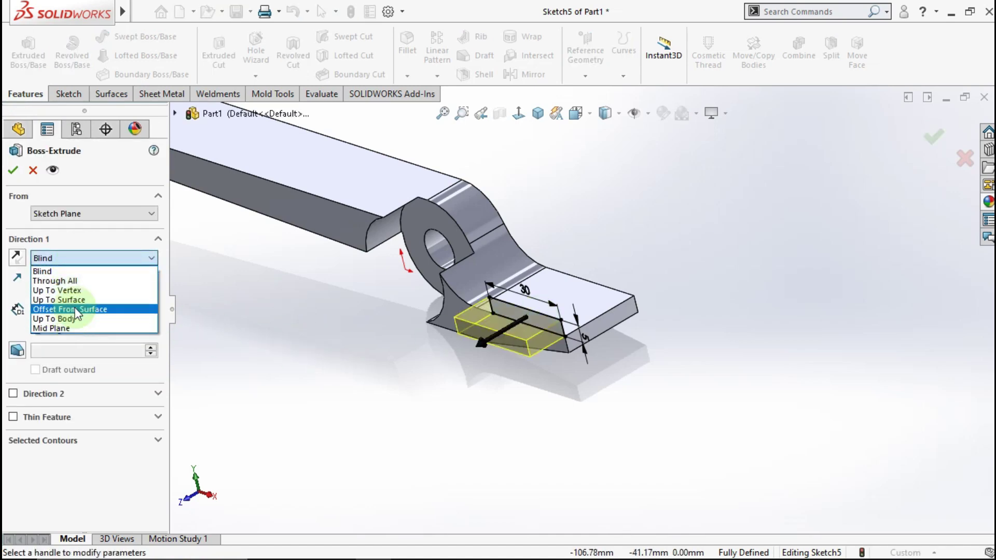
left_click(75, 300)
scroll(592, 289, "down", 2)
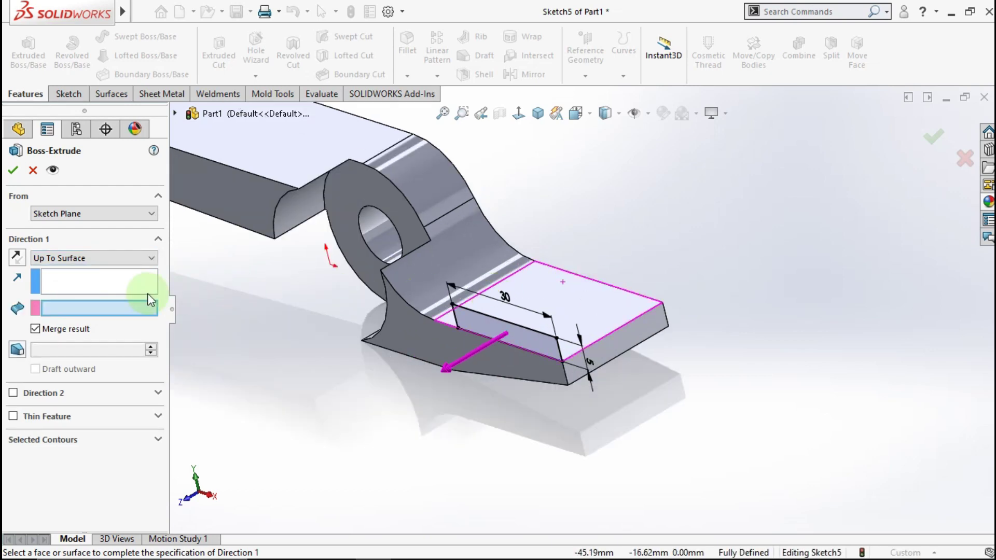
left_click(107, 265)
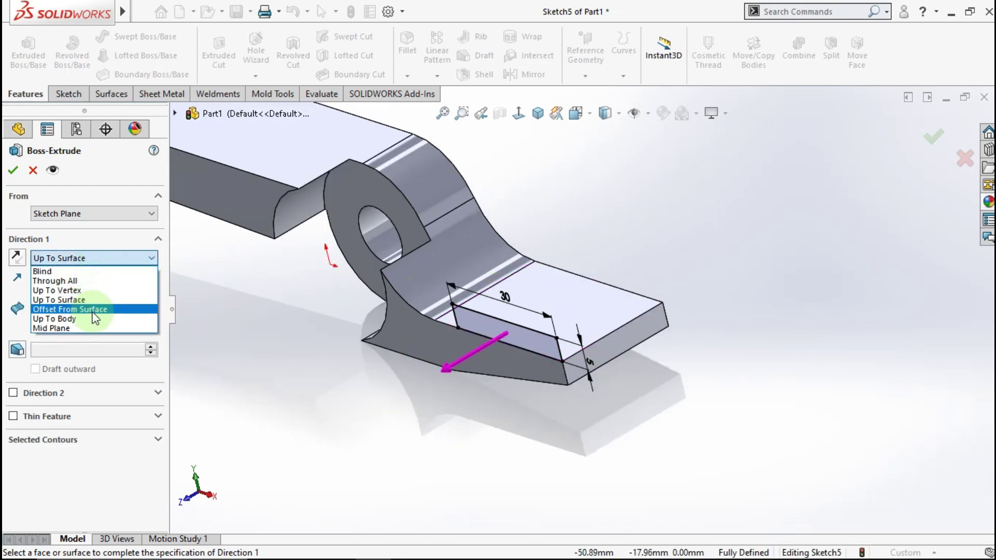
left_click(605, 258)
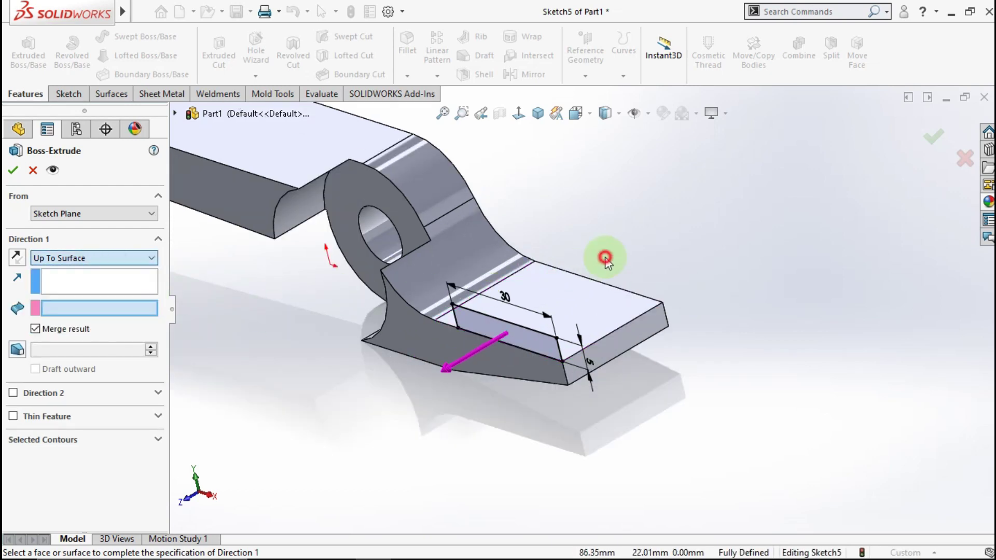
middle_click_drag(533, 287, 520, 310)
left_click(547, 310)
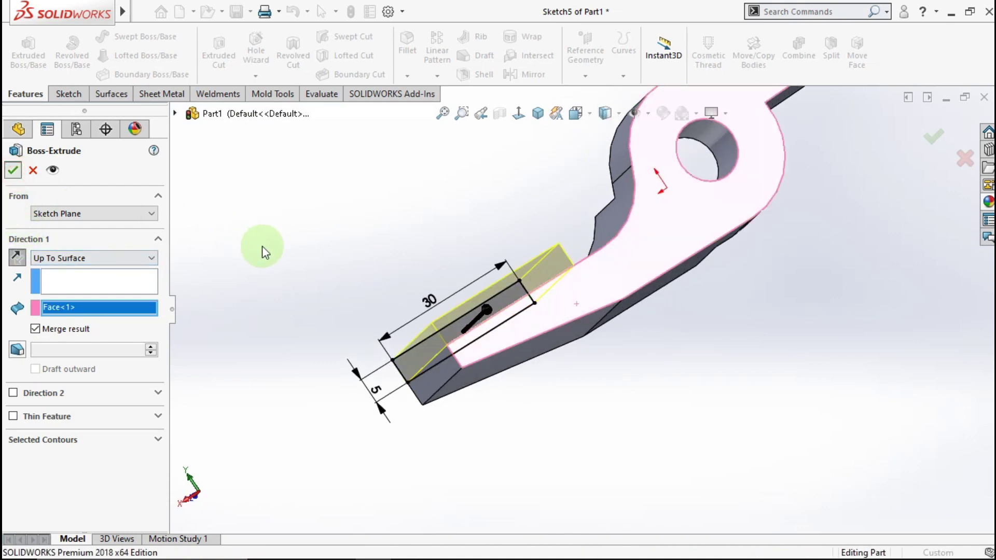
mouse_move(461, 262)
middle_mouse_down()
mouse_move(485, 249)
mouse_move(750, 289)
mouse_move(787, 281)
mouse_move(856, 189)
mouse_move(845, 249)
mouse_move(861, 232)
mouse_move(857, 262)
mouse_move(830, 264)
middle_mouse_up()
scroll(603, 217, "down", 2)
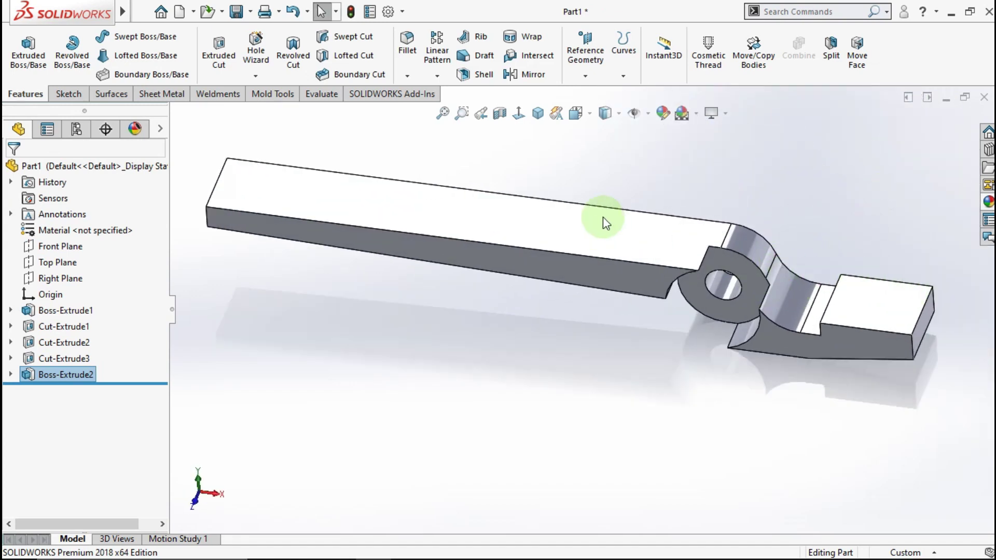
Start a 5 mm fillet and select the jaw's outer end edge
left_click(414, 52)
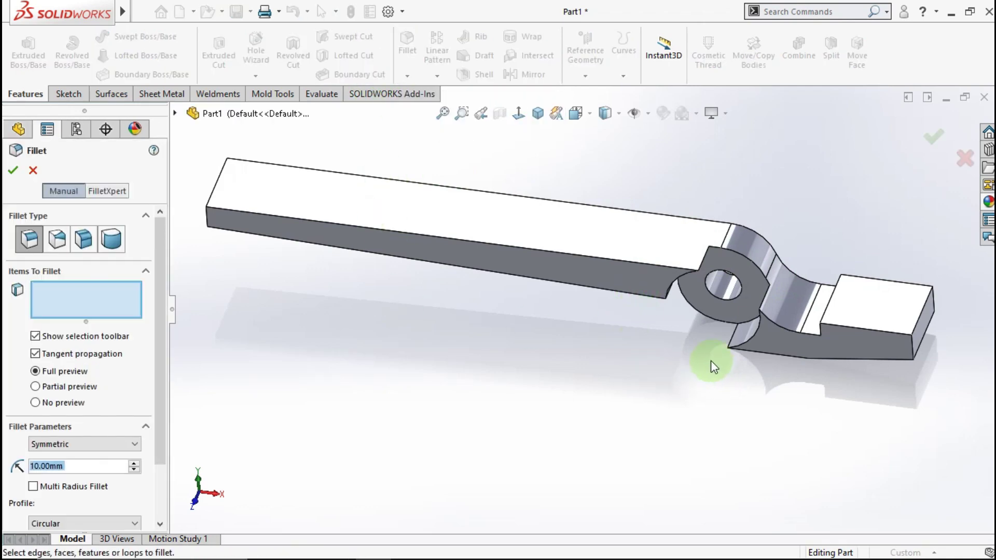
type("1")
left_click(61, 464)
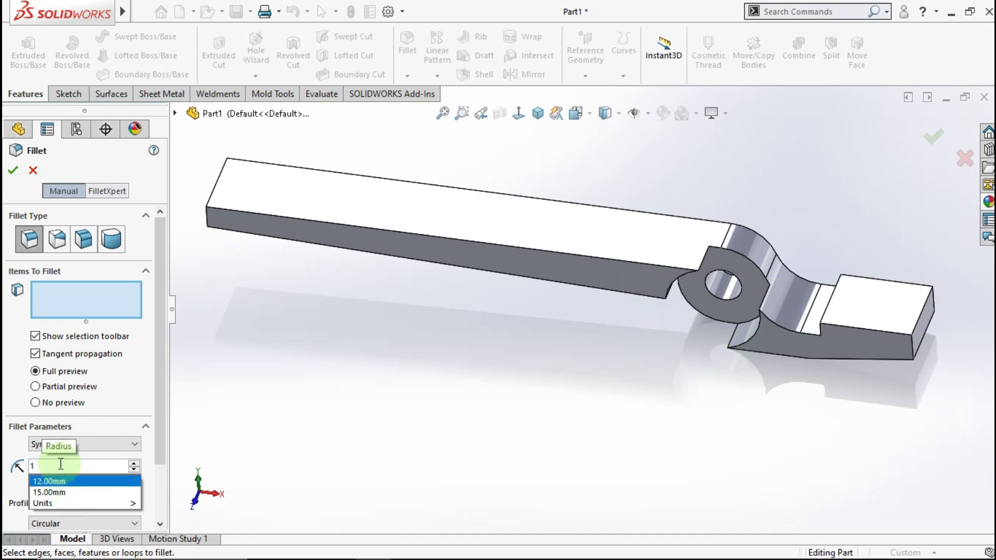
left_click(334, 438)
type("5")
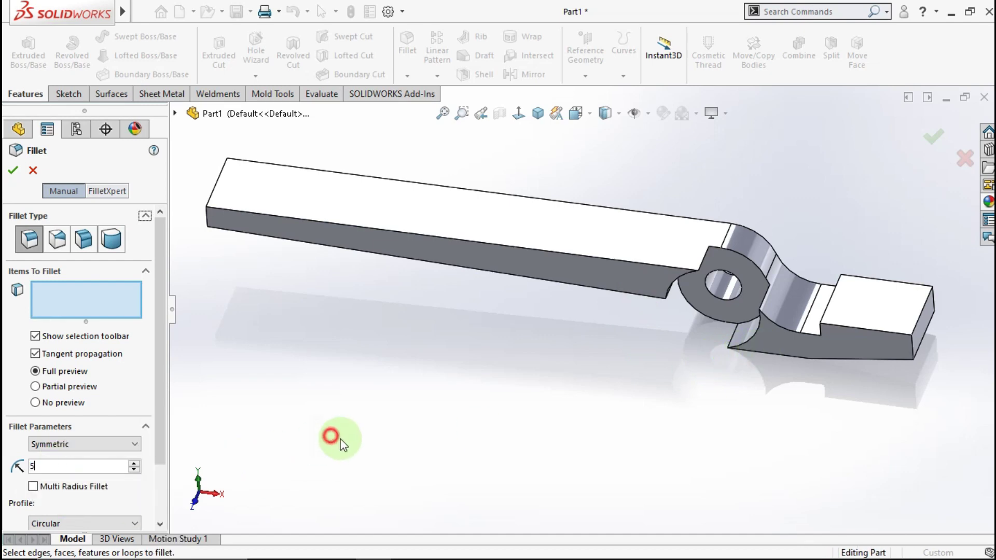
scroll(896, 329, "down", 3)
middle_click_drag(896, 329, 893, 251)
left_click(896, 342)
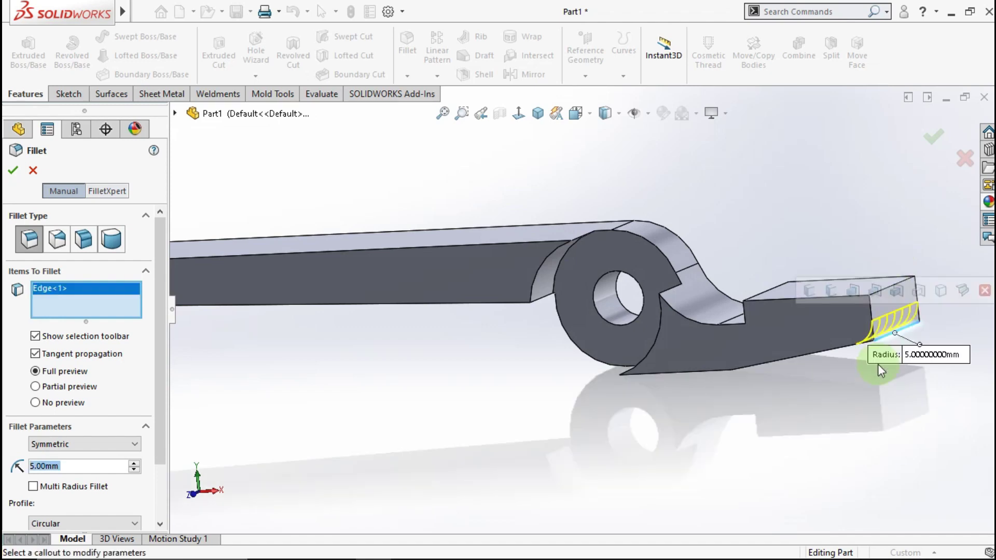
Remove the long arm's end edge, picked by mistake, from the fillet selection
scroll(794, 382, "up", 3)
mouse_move(596, 349)
middle_mouse_down()
mouse_move(620, 350)
mouse_move(382, 361)
middle_mouse_up()
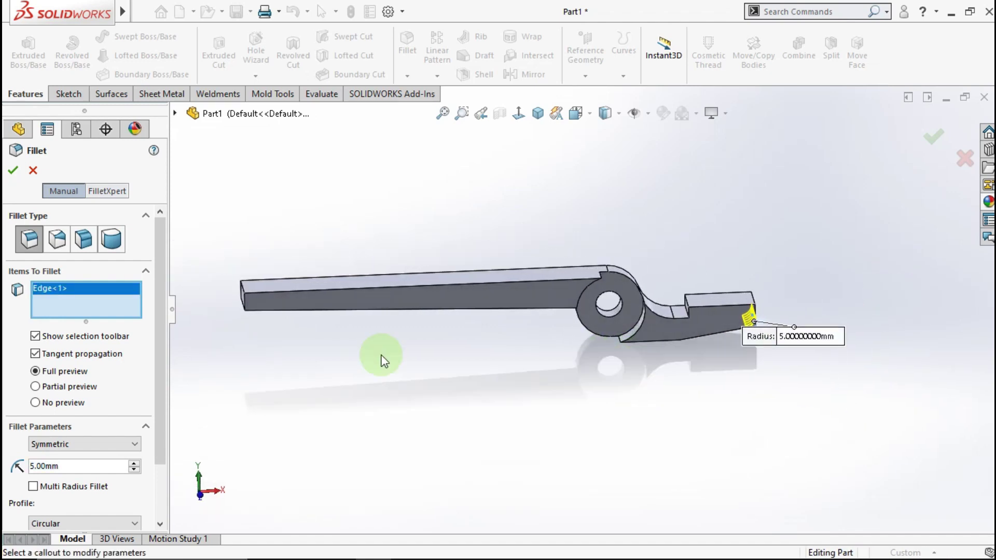
scroll(249, 306, "up", 2)
scroll(246, 302, "up", 2)
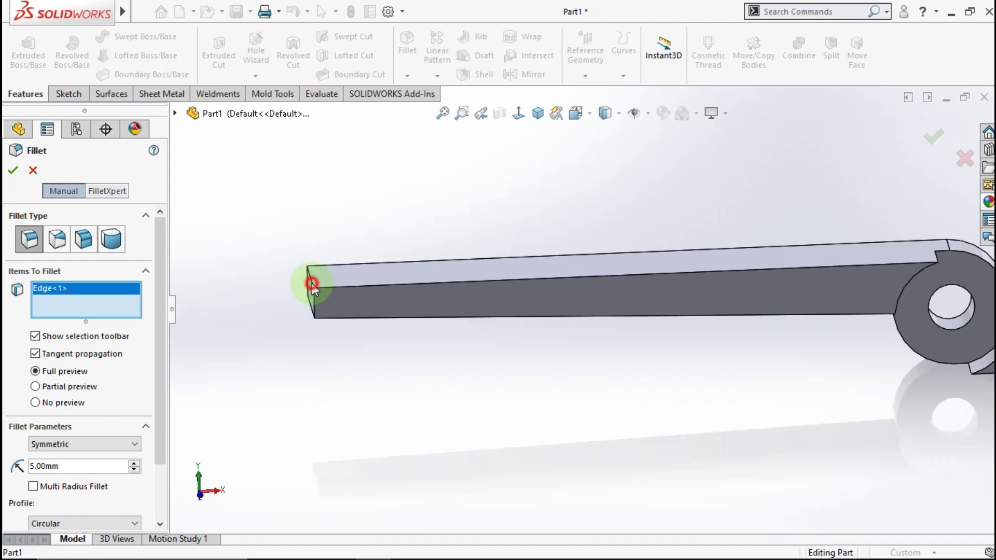
left_click(312, 284)
middle_click_drag(312, 299, 340, 283)
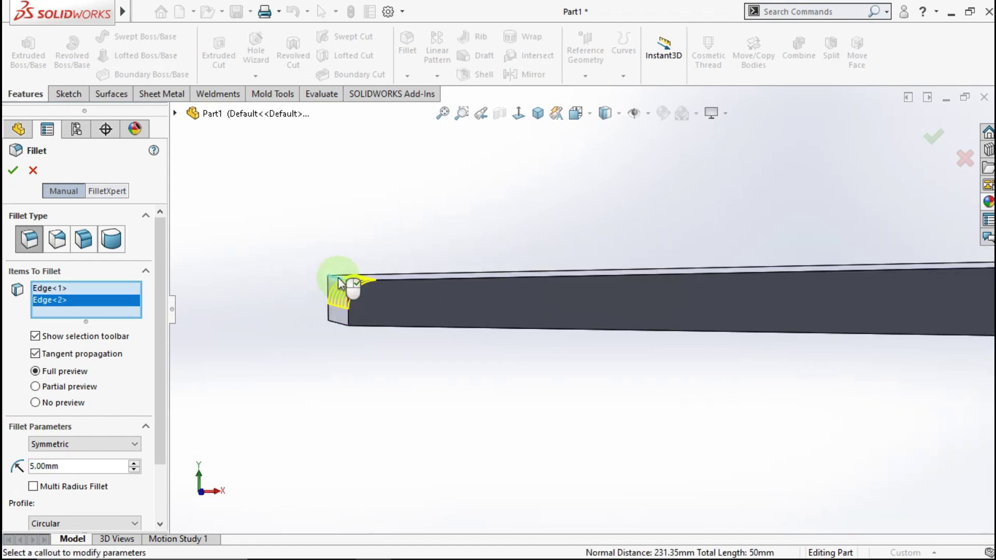
right_click(113, 302)
left_click(143, 328)
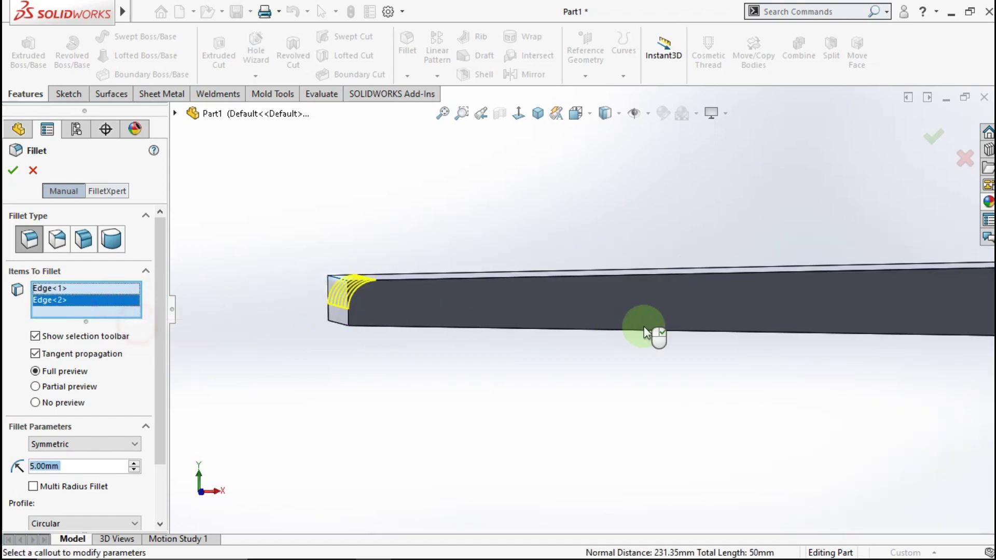
Add the jaw's inner step edge and apply the 5 mm fillet as Fillet1
scroll(792, 329, "up", 4)
mouse_move(803, 327)
middle_mouse_down()
mouse_move(801, 360)
mouse_move(854, 329)
middle_mouse_up()
scroll(693, 328, "down", 3)
scroll(683, 328, "down", 3)
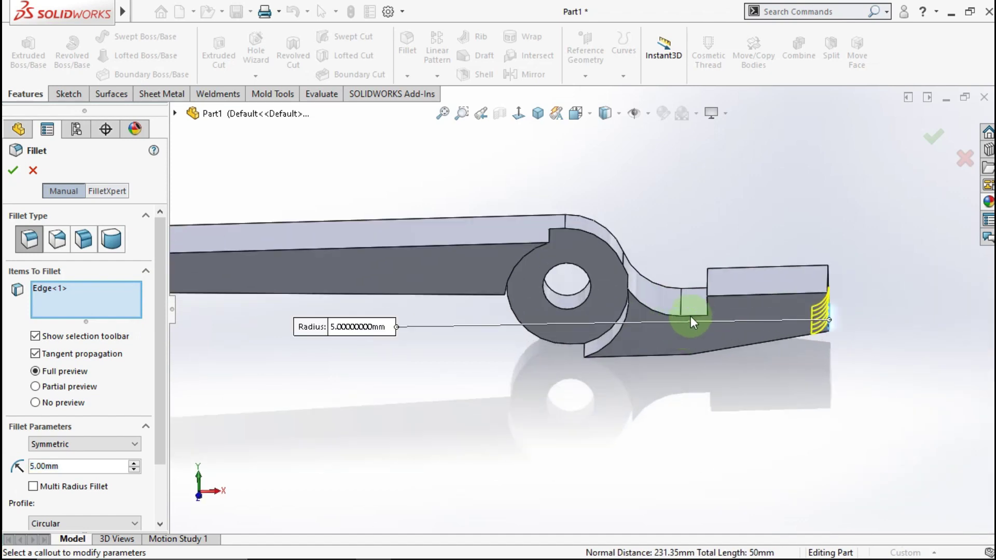
middle_click_drag(682, 329, 708, 310)
scroll(675, 308, "down", 3)
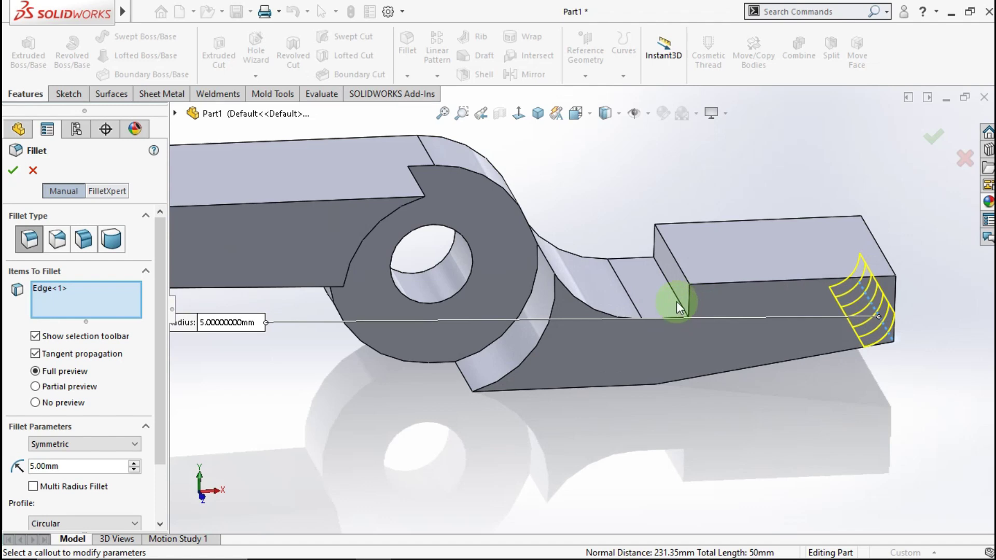
left_click(677, 301)
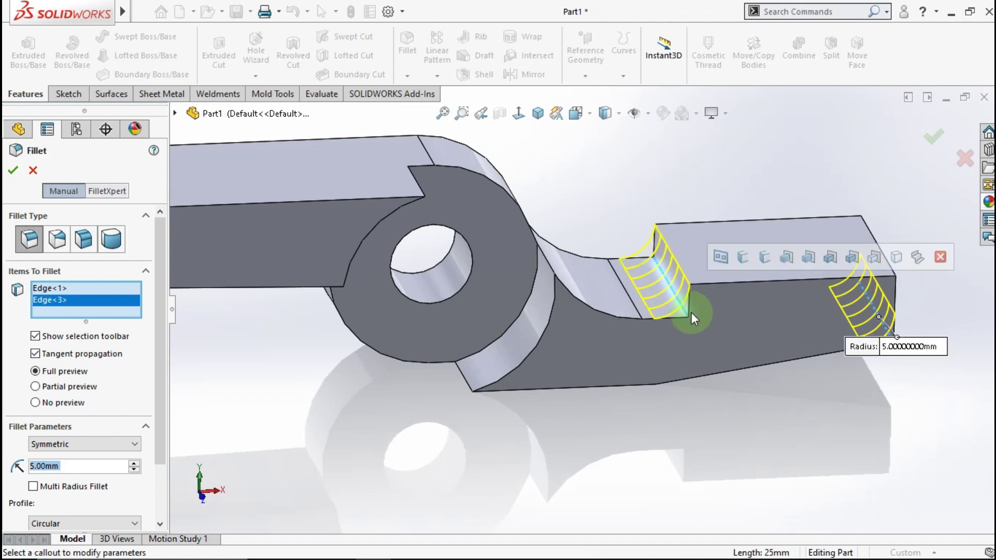
mouse_move(693, 317)
middle_mouse_down()
mouse_move(663, 276)
mouse_move(721, 306)
middle_mouse_up()
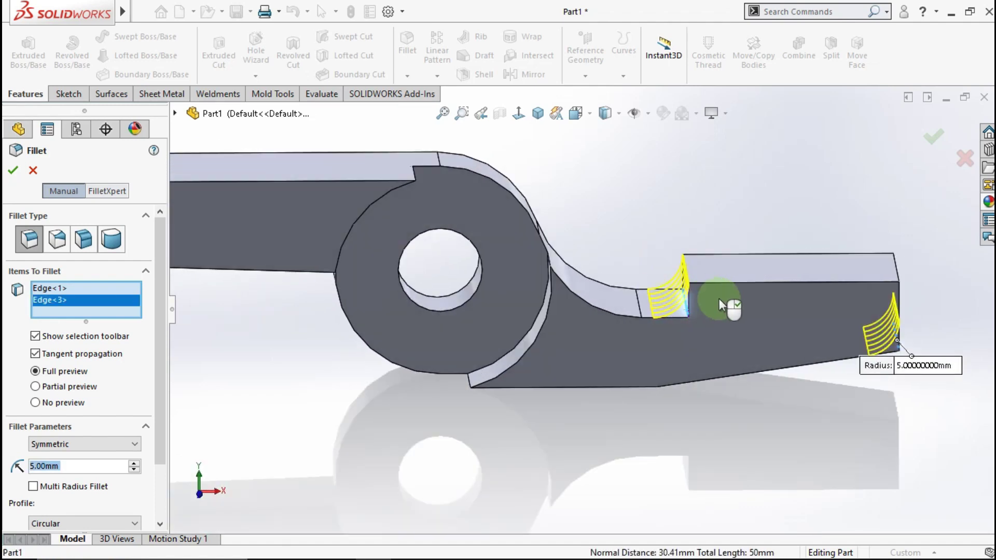
scroll(720, 305, "up", 2)
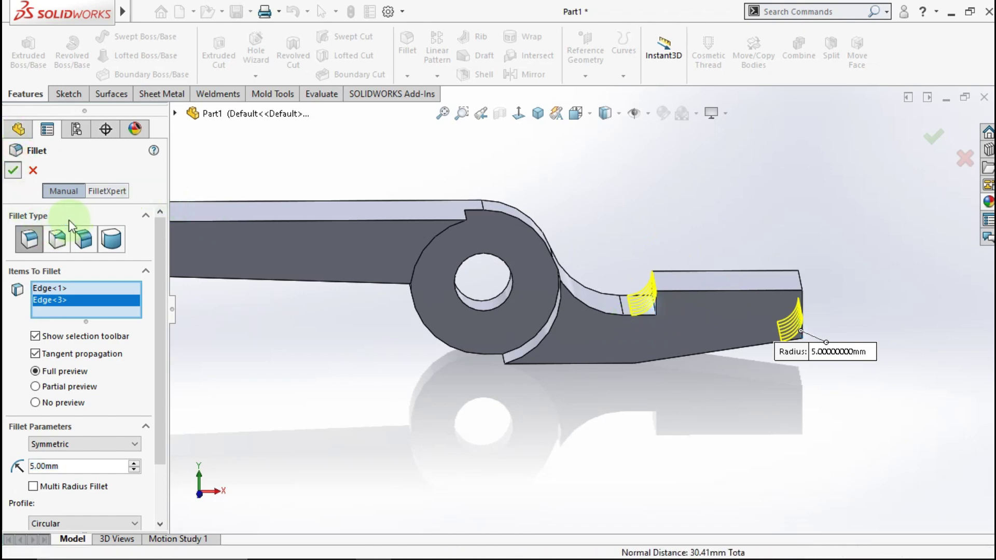
key("Return")
left_click(469, 418)
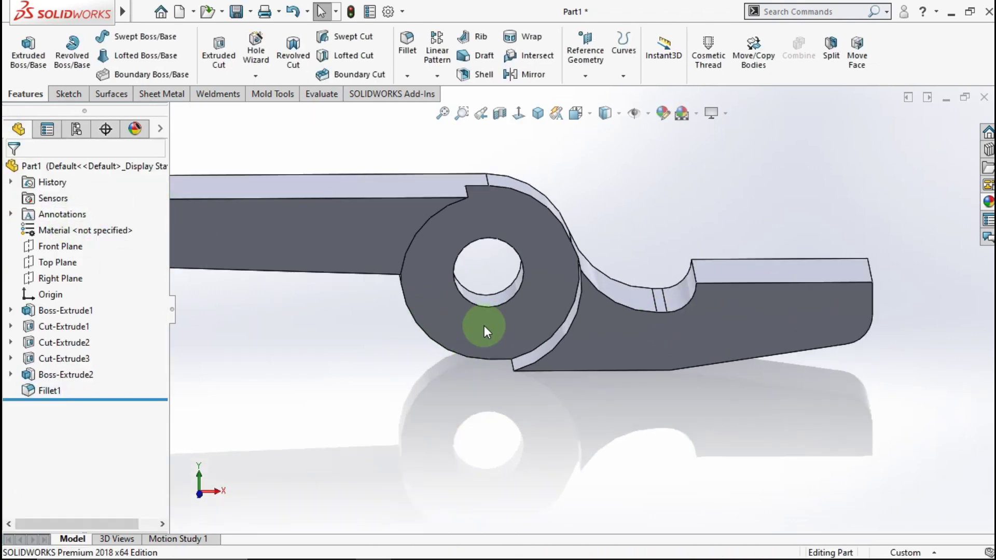
mouse_move(484, 327)
middle_mouse_down()
mouse_move(474, 371)
mouse_move(503, 340)
middle_mouse_up()
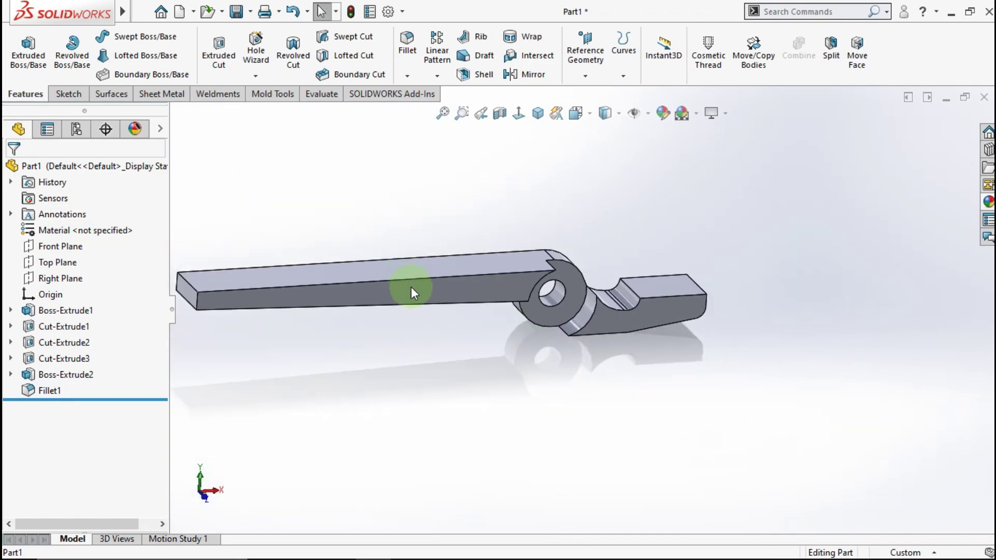
middle_click_drag(411, 287, 410, 307)
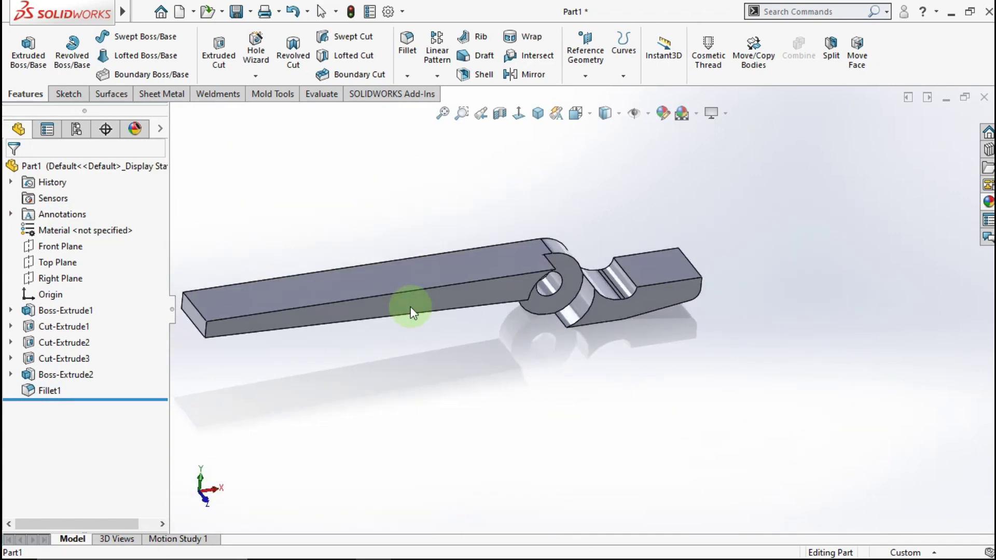
Start a 2 mm fillet and select the long arm's end, side and top edges
left_click(405, 56)
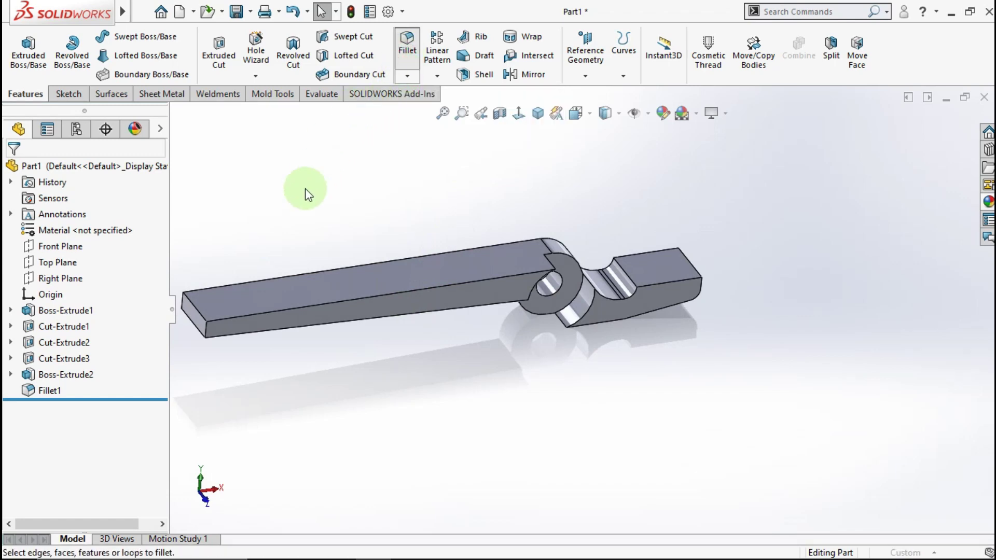
type("2.00mm")
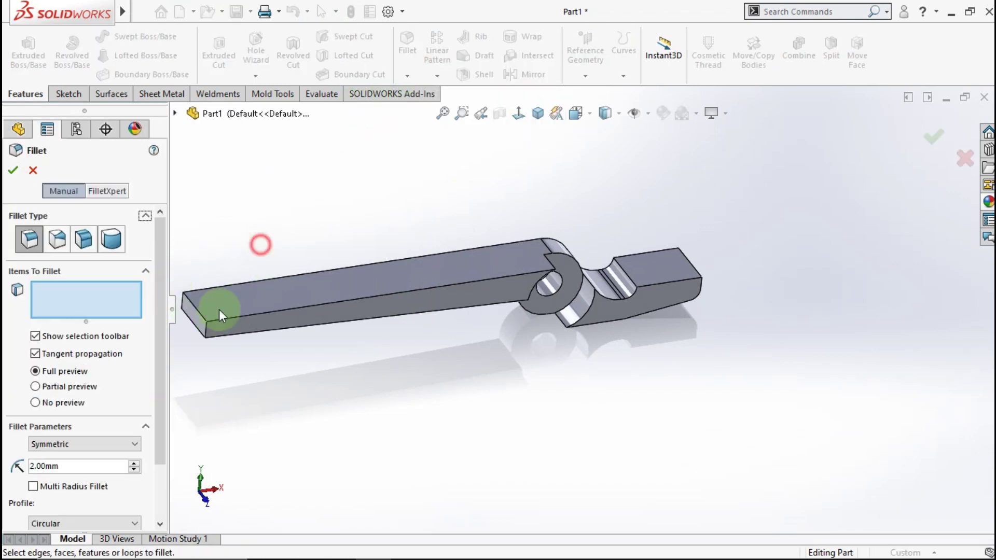
scroll(226, 322, "down", 2)
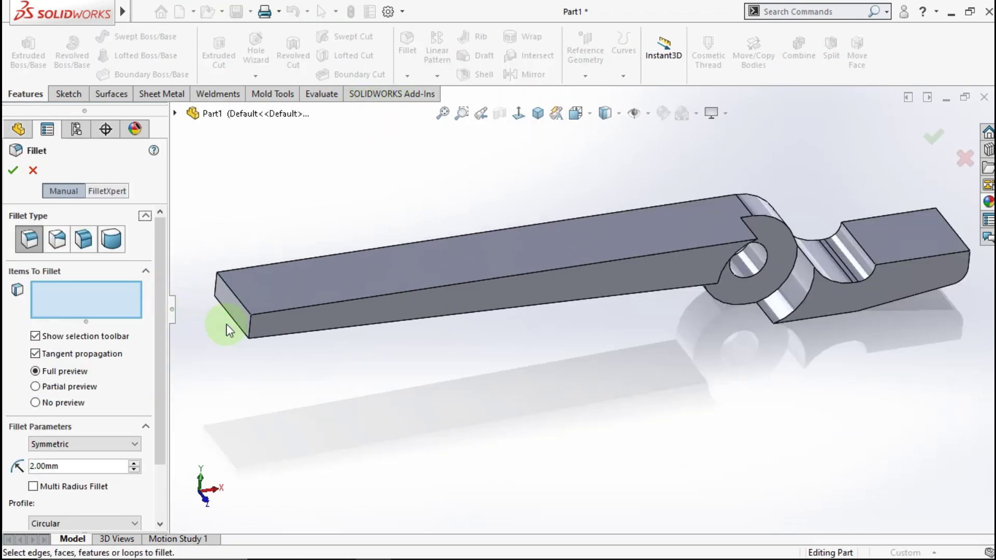
left_click(232, 291)
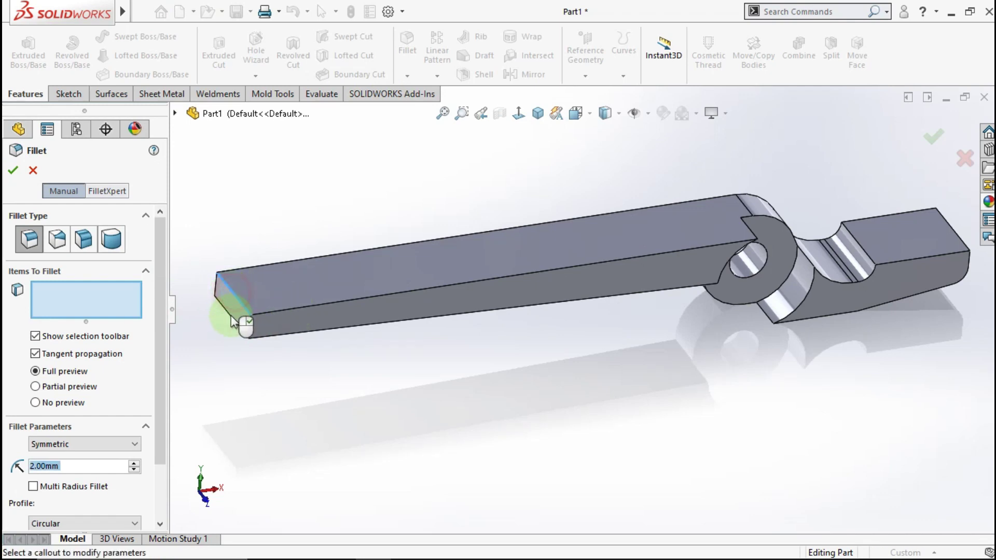
left_click(286, 336)
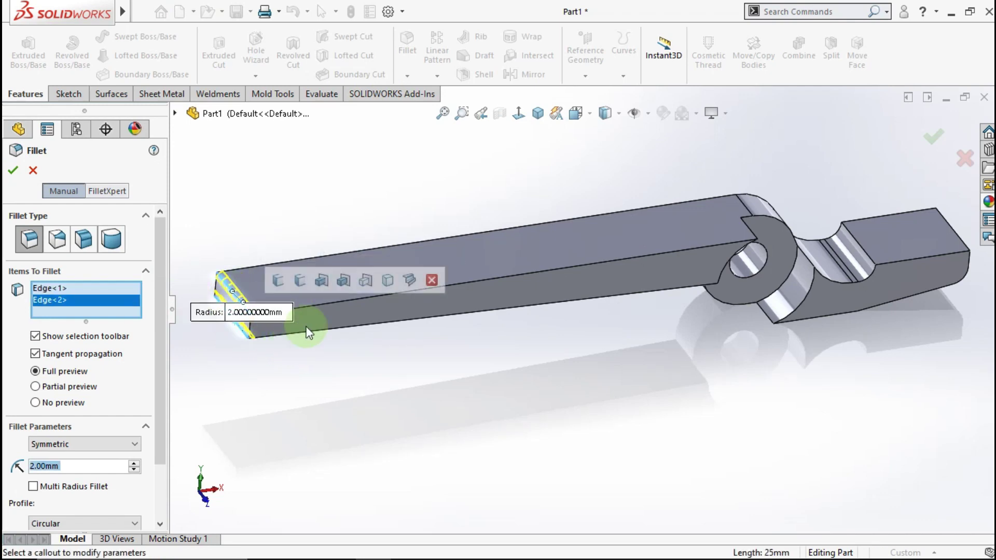
left_click(318, 303)
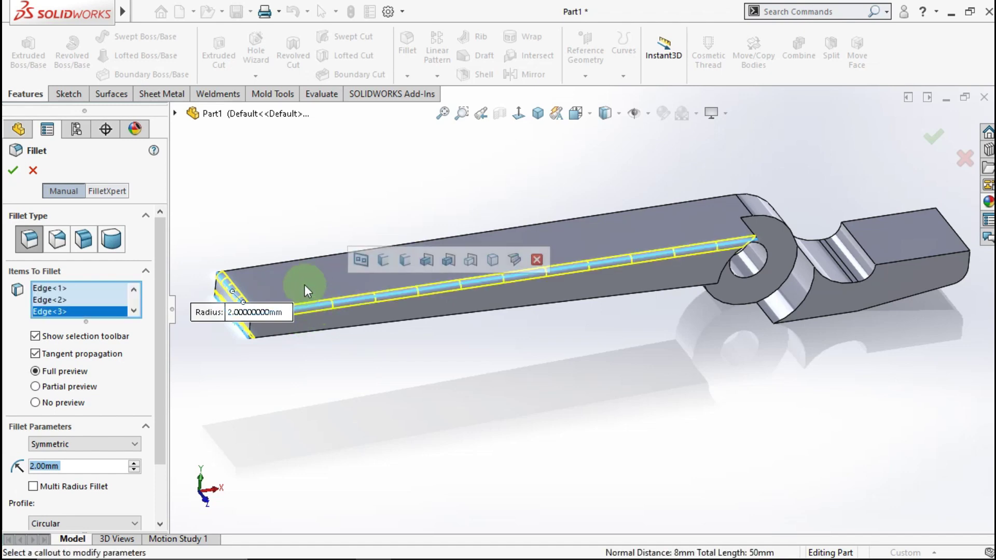
left_click(292, 261)
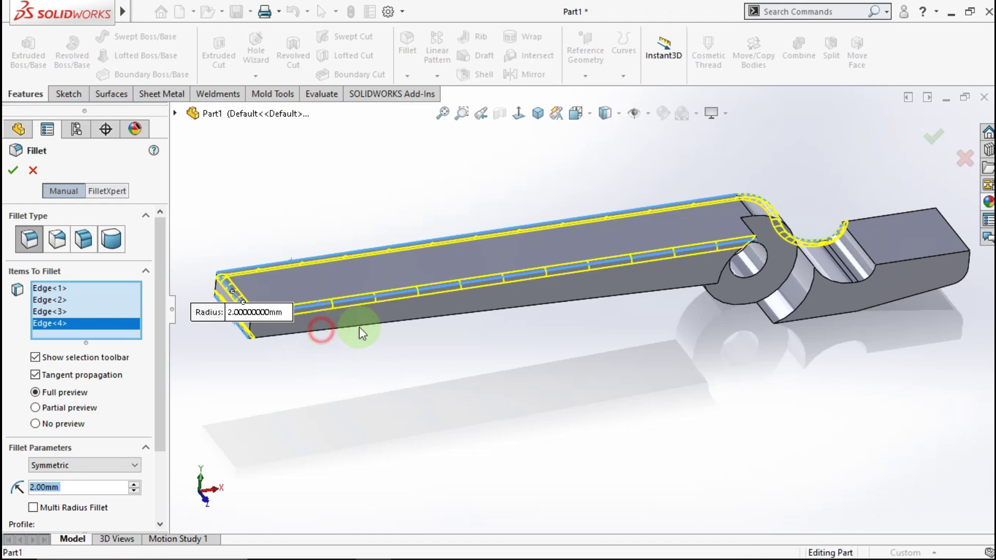
left_click(644, 325)
mouse_move(669, 318)
middle_mouse_down()
mouse_move(744, 202)
mouse_move(772, 227)
mouse_move(557, 287)
mouse_move(618, 356)
mouse_move(493, 329)
middle_mouse_up()
left_click(567, 288)
Add the edges around the hole and hook, dropping one wrongly picked edge
scroll(475, 333, "down", 3)
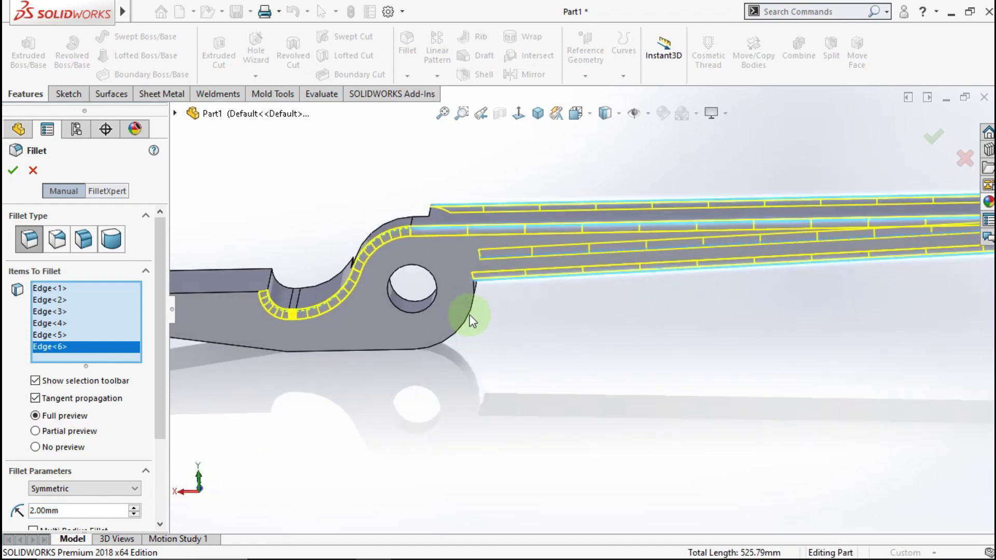
left_click(472, 321)
mouse_move(478, 329)
middle_mouse_down()
mouse_move(451, 331)
mouse_move(389, 300)
mouse_move(311, 300)
mouse_move(756, 329)
mouse_move(664, 318)
mouse_move(640, 273)
mouse_move(583, 245)
mouse_move(594, 260)
mouse_move(662, 226)
middle_mouse_up()
left_click(635, 311)
scroll(709, 325, "down", 3)
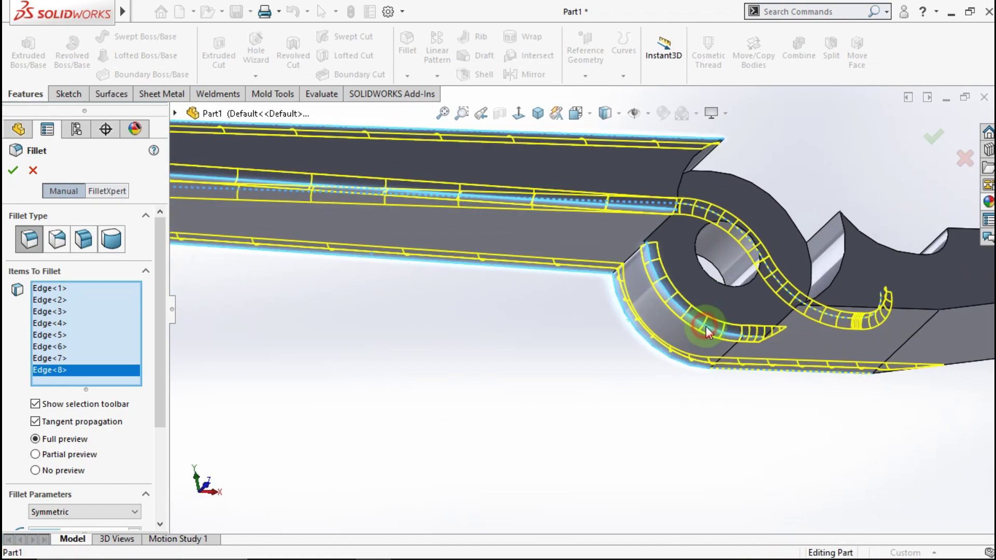
left_click(842, 340)
scroll(855, 331, "up", 2)
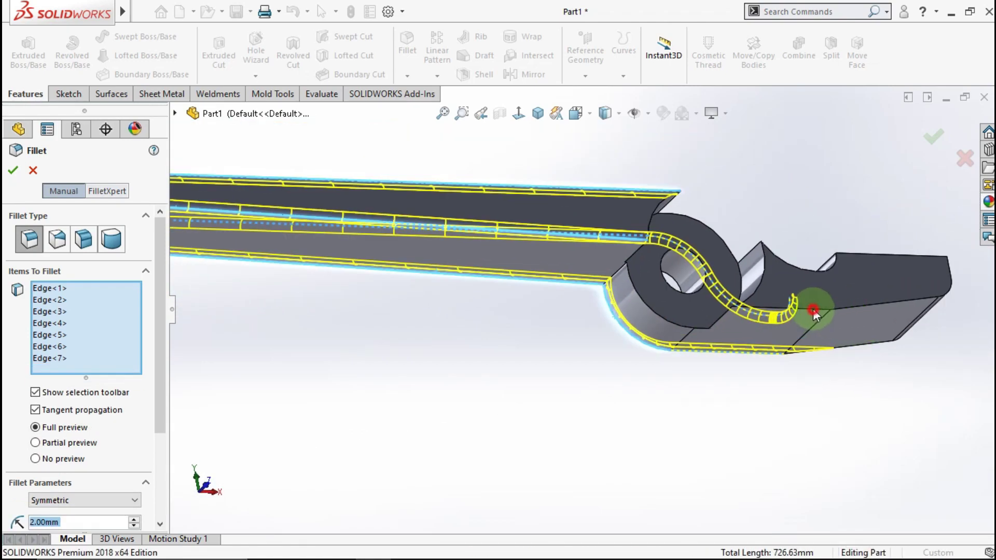
left_click(789, 302)
mouse_move(767, 280)
middle_mouse_down()
mouse_move(716, 346)
mouse_move(723, 434)
mouse_move(707, 460)
mouse_move(745, 278)
mouse_move(768, 266)
mouse_move(717, 287)
mouse_move(719, 358)
mouse_move(667, 334)
mouse_move(645, 400)
mouse_move(580, 410)
mouse_move(748, 410)
middle_mouse_up()
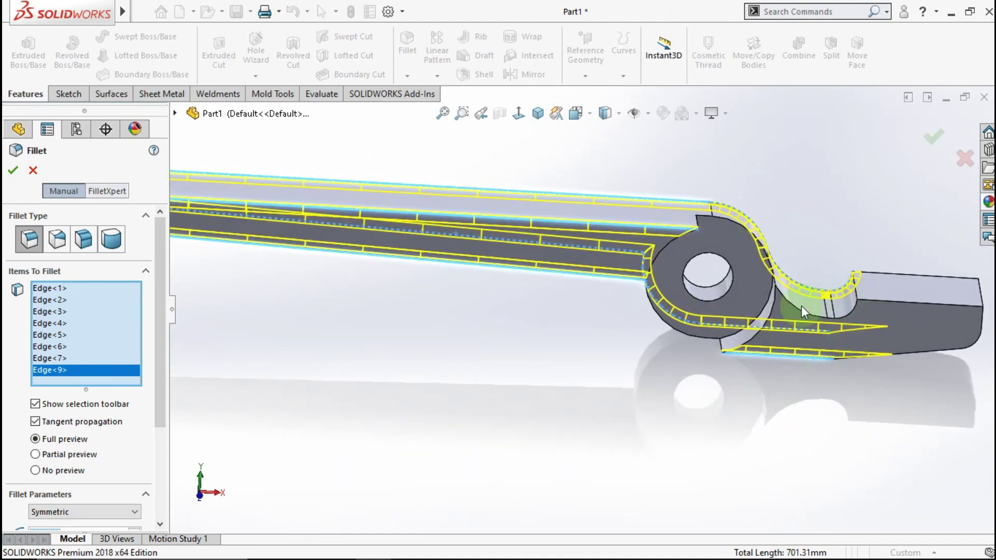
scroll(802, 306, "down", 2)
left_click(764, 323)
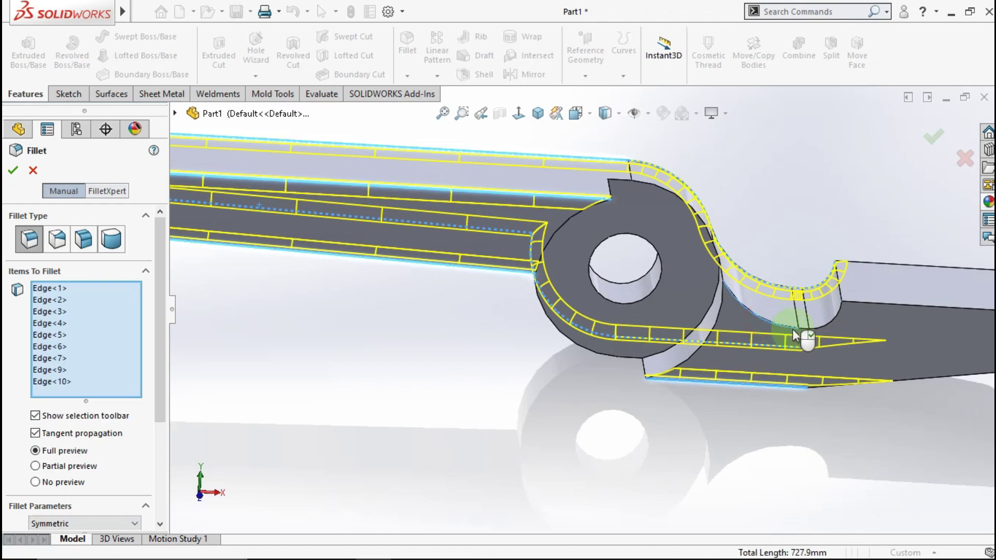
scroll(859, 344, "up", 2)
scroll(859, 341, "down", 1)
scroll(855, 341, "up", 1)
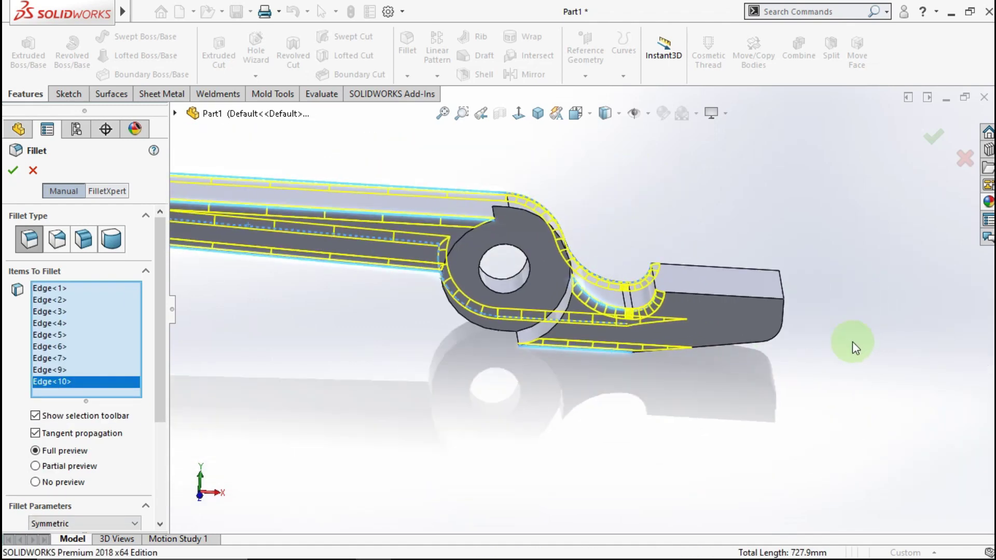
Apply the 2 mm fillet to all ten edges as Fillet2 and inspect the result
left_click(931, 140)
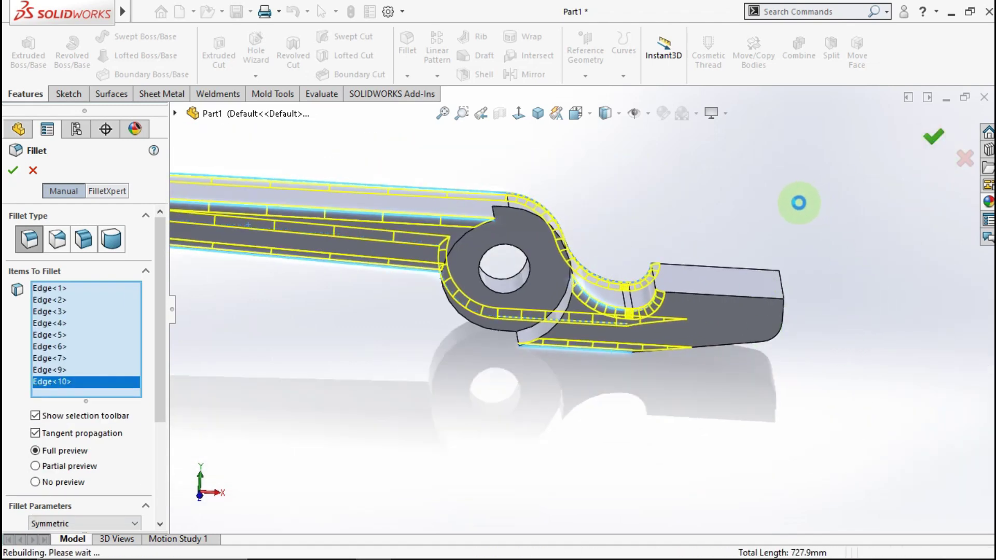
mouse_move(642, 234)
middle_mouse_down()
mouse_move(626, 267)
mouse_move(556, 244)
mouse_move(523, 289)
mouse_move(555, 292)
mouse_move(612, 263)
mouse_move(690, 300)
mouse_move(662, 304)
mouse_move(656, 273)
mouse_move(639, 256)
mouse_move(630, 267)
mouse_move(639, 260)
mouse_move(645, 270)
middle_mouse_up()
scroll(613, 280, "up", 5)
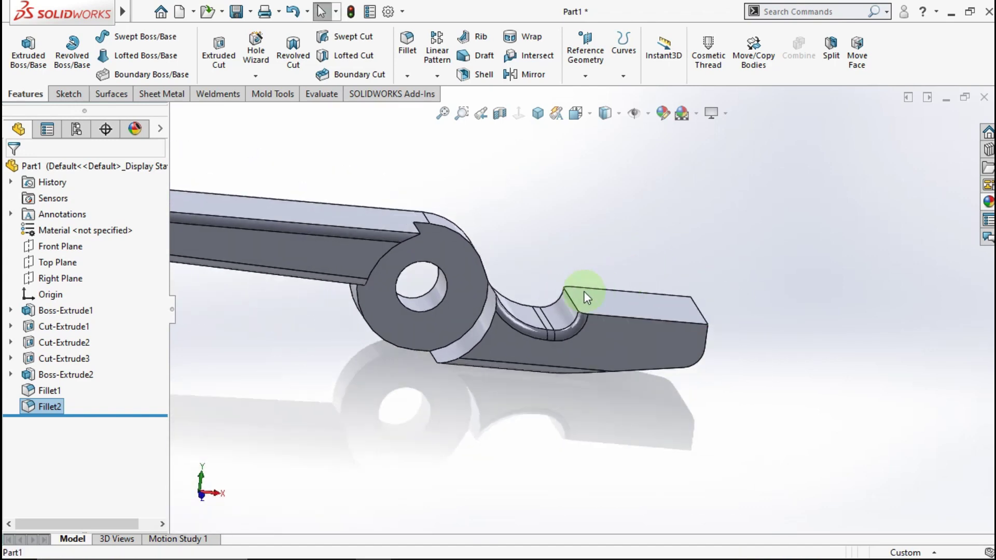
middle_click_drag(584, 291, 484, 262)
scroll(441, 244, "up", 3)
mouse_move(393, 233)
middle_mouse_down()
mouse_move(396, 282)
mouse_move(416, 278)
mouse_move(353, 245)
mouse_move(496, 173)
middle_mouse_up()
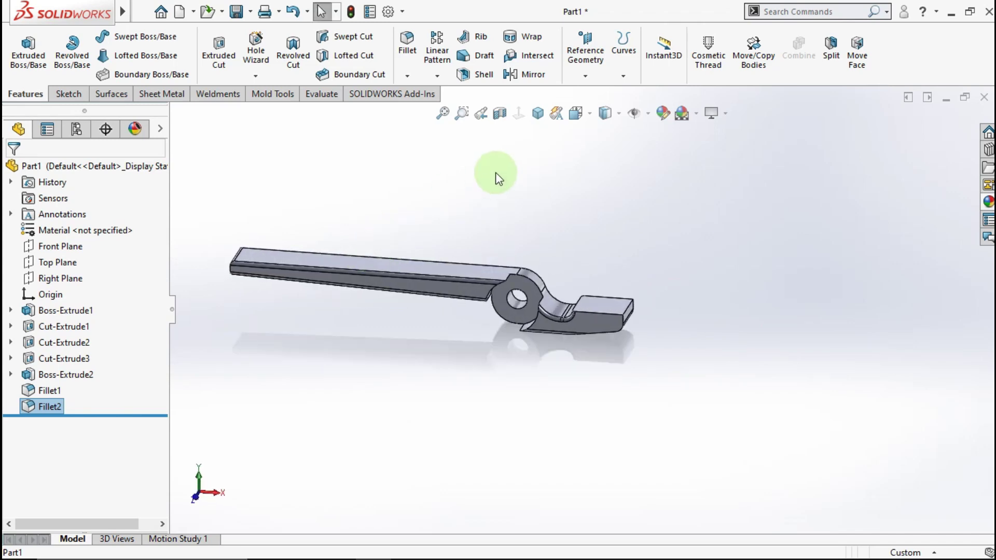
Assign AISI 1035 Steel (SS) from the Steel library as Part1's material
left_click(537, 113)
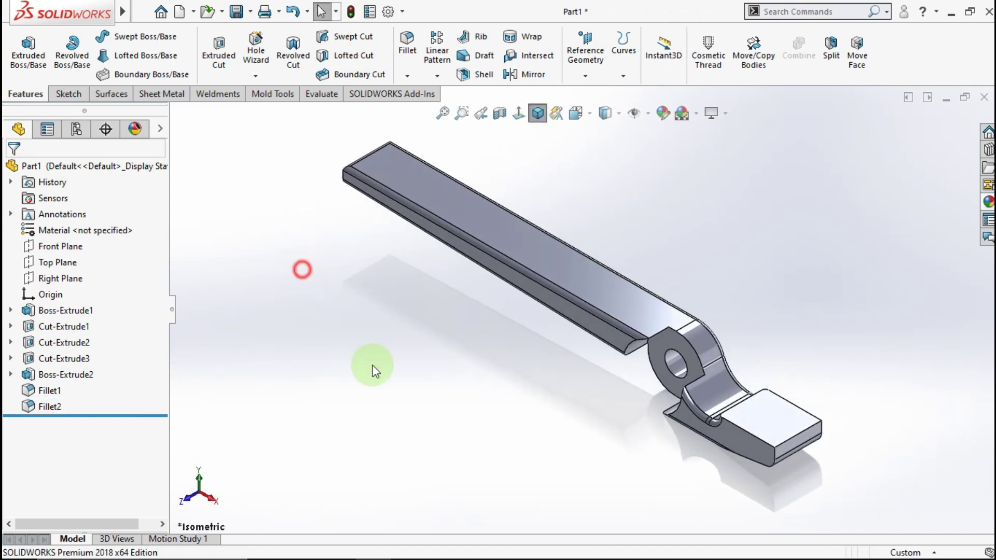
right_click(99, 234)
left_click(123, 246)
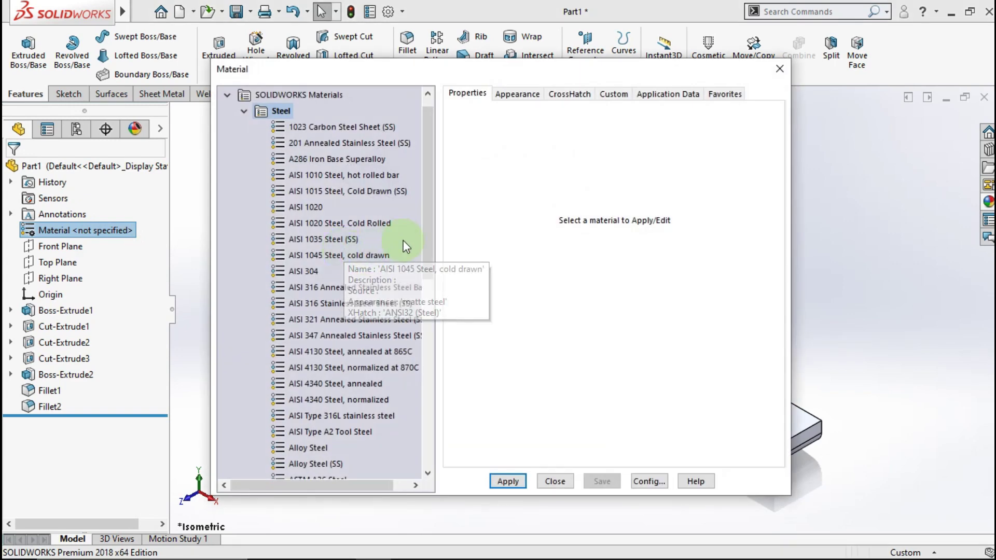
left_click(321, 209)
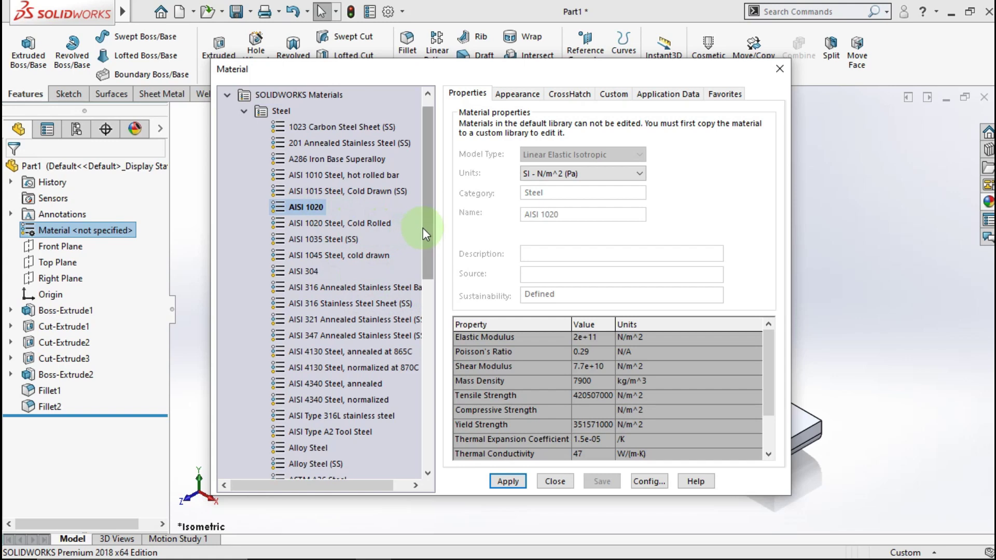
scroll(424, 233, "down", 1)
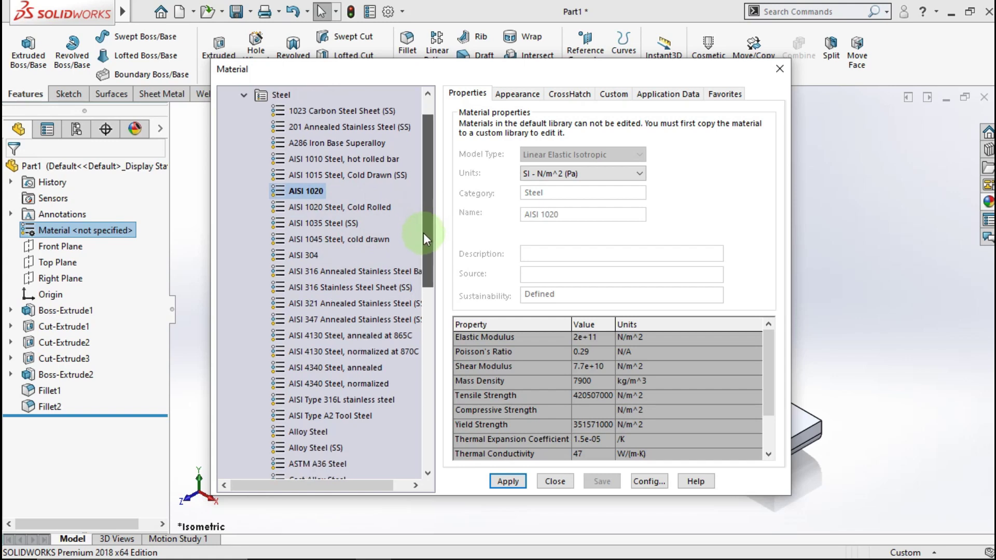
left_click(341, 224)
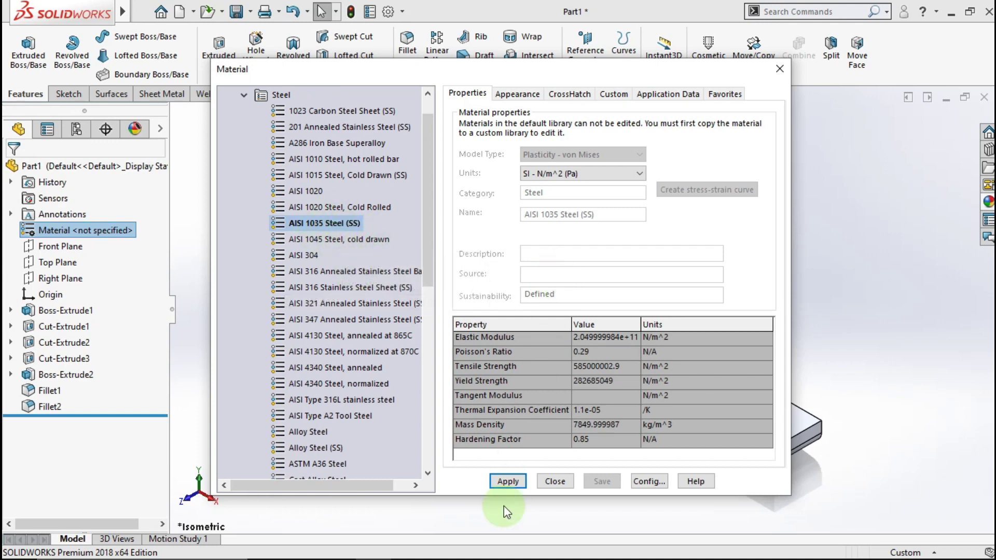
left_click(554, 483)
left_click(515, 423)
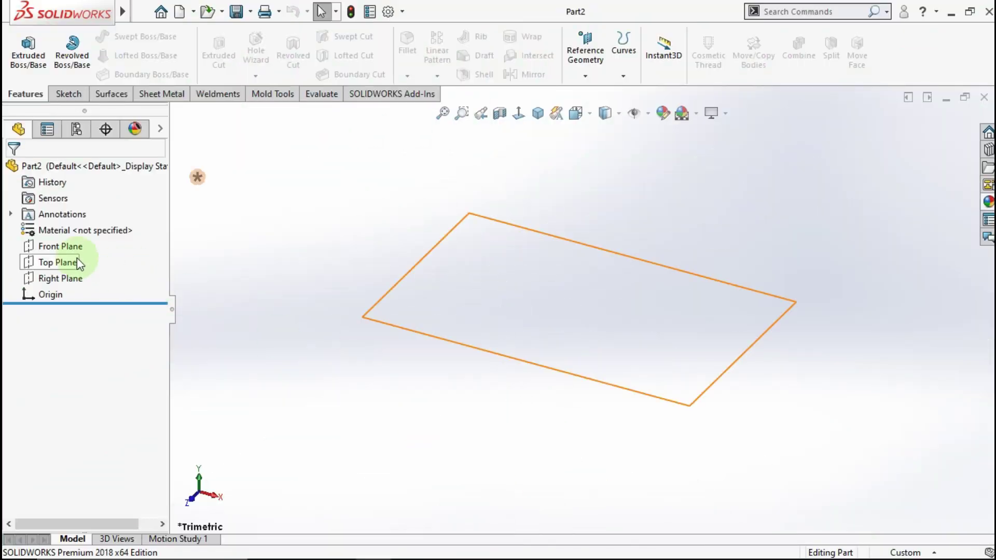
Start a Front Plane sketch with vertical and horizontal centerlines through the origin
left_click(71, 249)
left_click(84, 227)
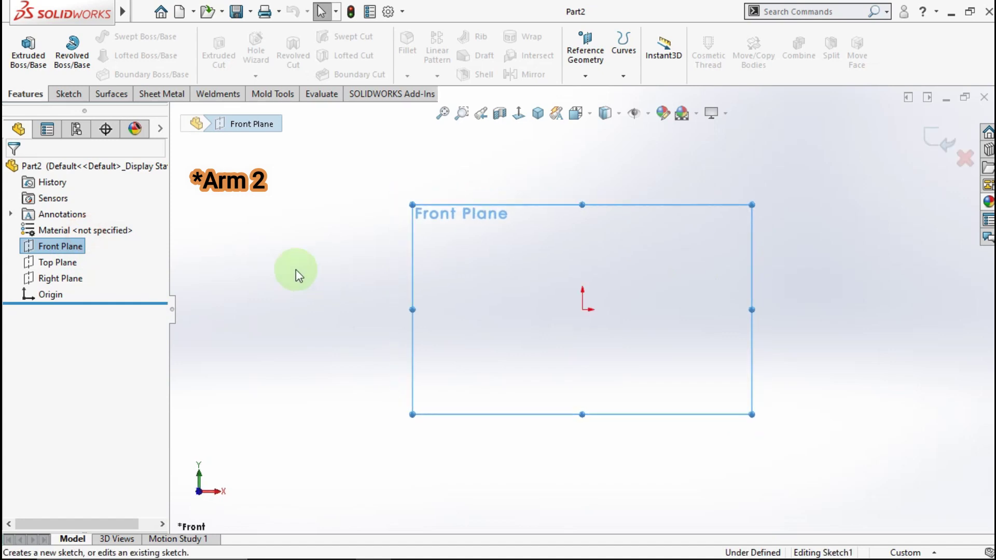
left_click(112, 36)
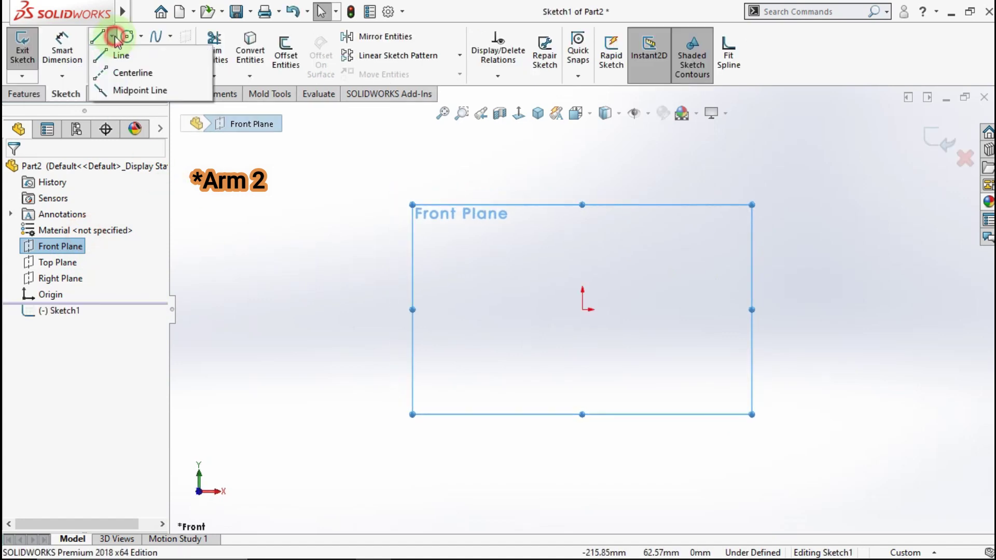
left_click(130, 71)
left_click(582, 310)
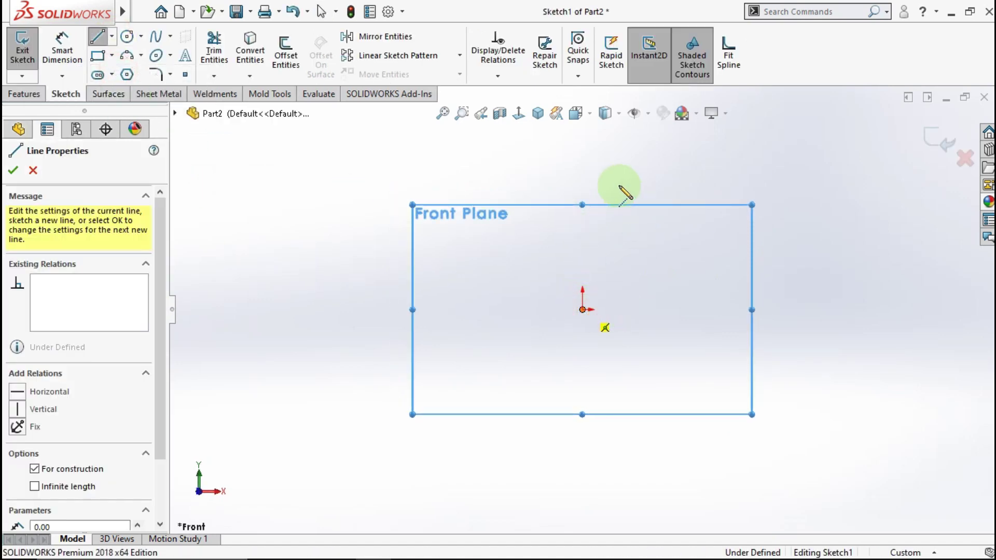
left_click(582, 170)
key("Escape")
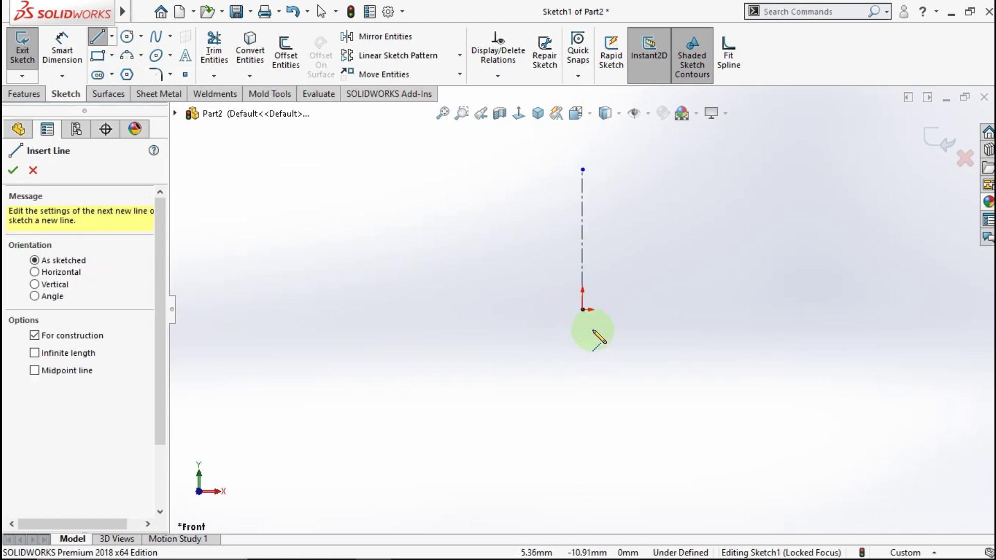
left_click(582, 310)
left_click(742, 310)
key("Escape")
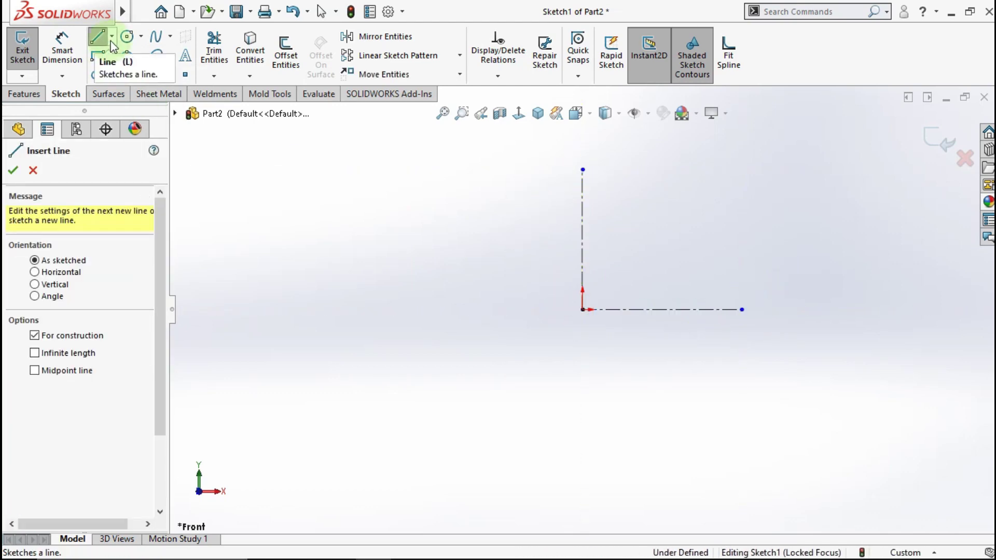
Draw a circle centred on the origin and dimension it to 30 mm diameter
left_click(584, 310)
left_click(126, 36)
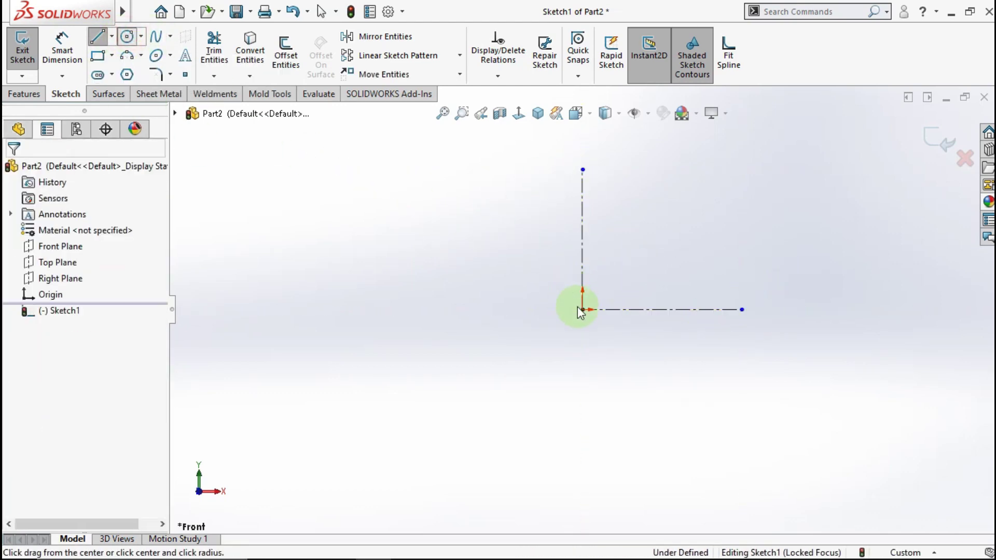
left_click_drag(582, 310, 635, 249)
key("d")
left_click(540, 379)
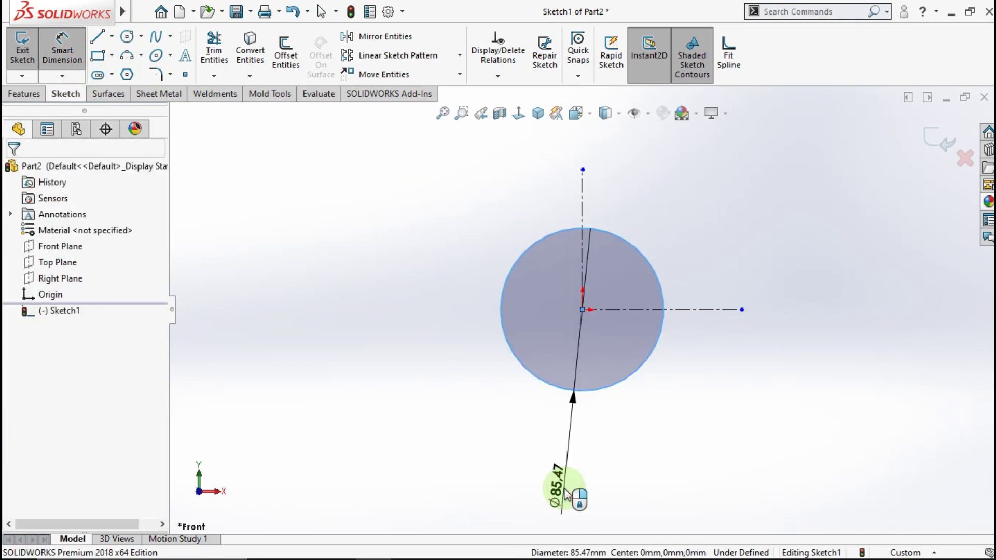
left_click(500, 491)
type("30.00mm")
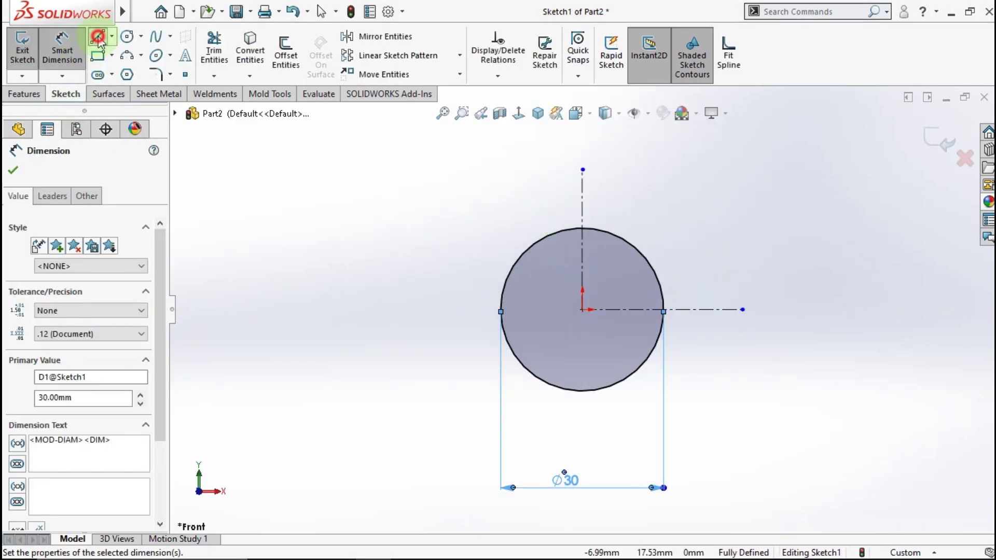
left_click(97, 36)
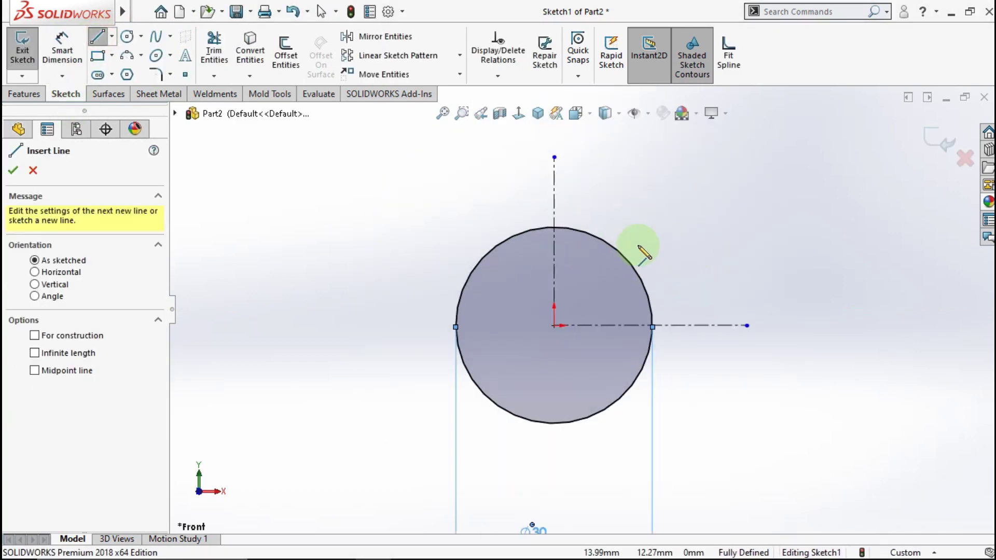
Draw the jaw's top, right end and bottom edges extending right from the circle
left_click(556, 228)
left_click(878, 228)
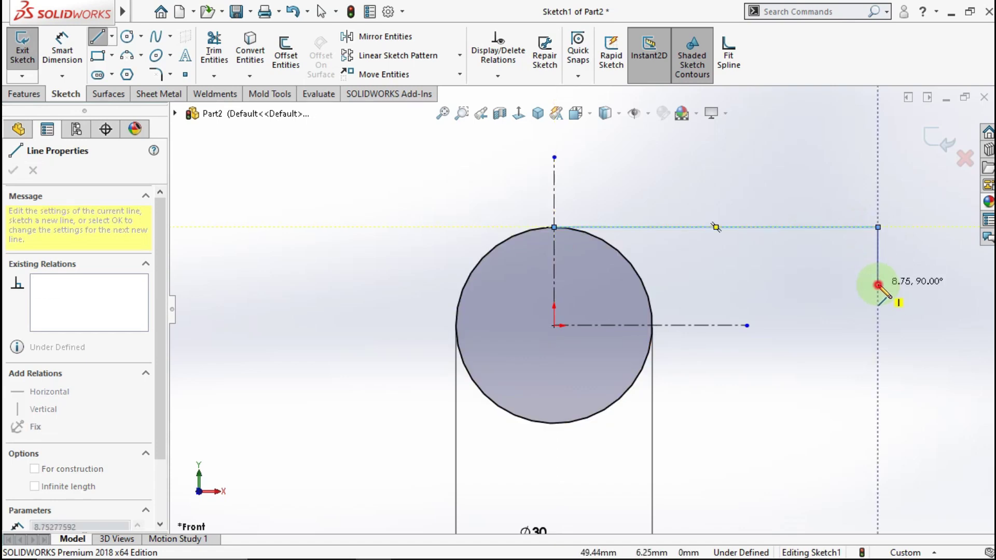
left_click(878, 284)
left_click(644, 284)
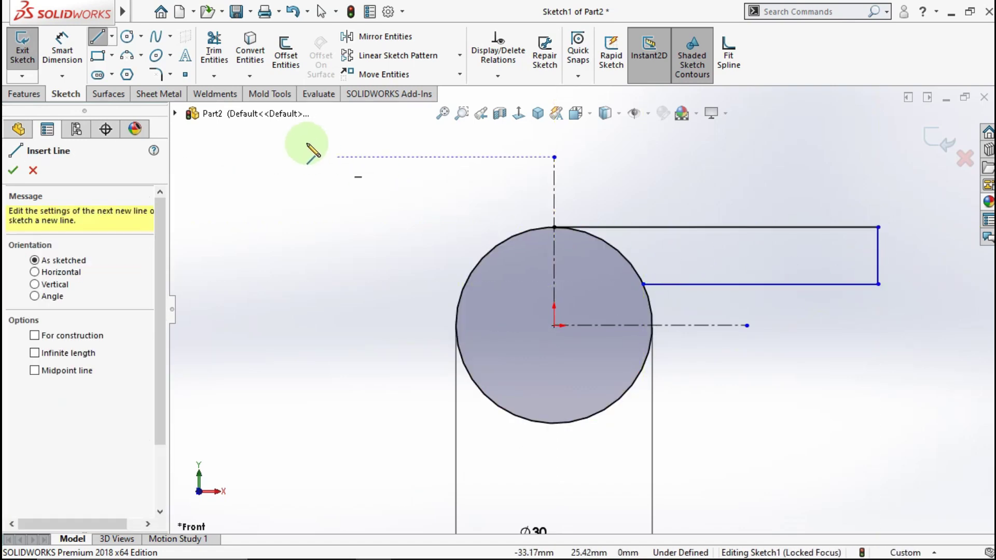
Dimension the jaw 65 mm long from the centerline and 10 mm wide
left_click(62, 65)
left_click(555, 196)
left_click(878, 259)
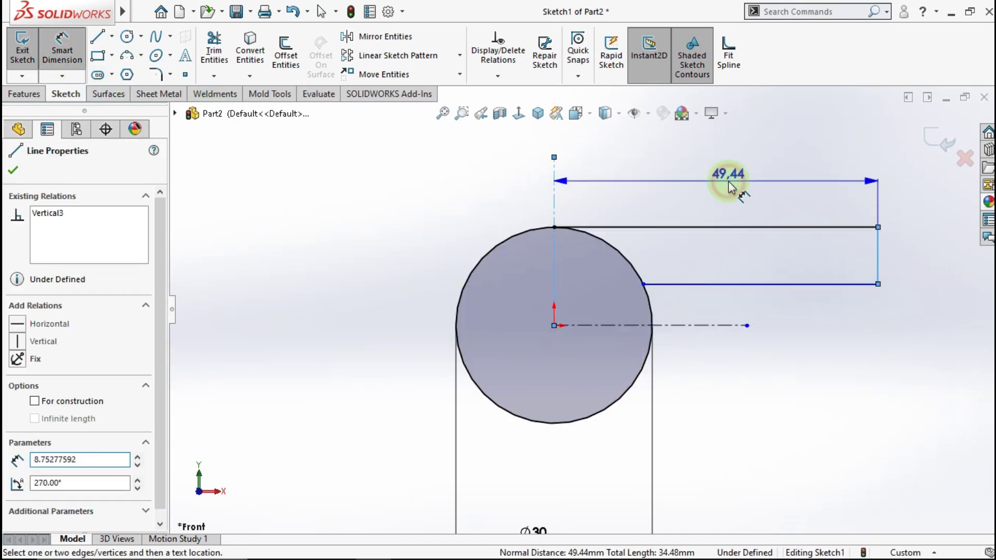
left_click(729, 179)
type("65")
key("Return")
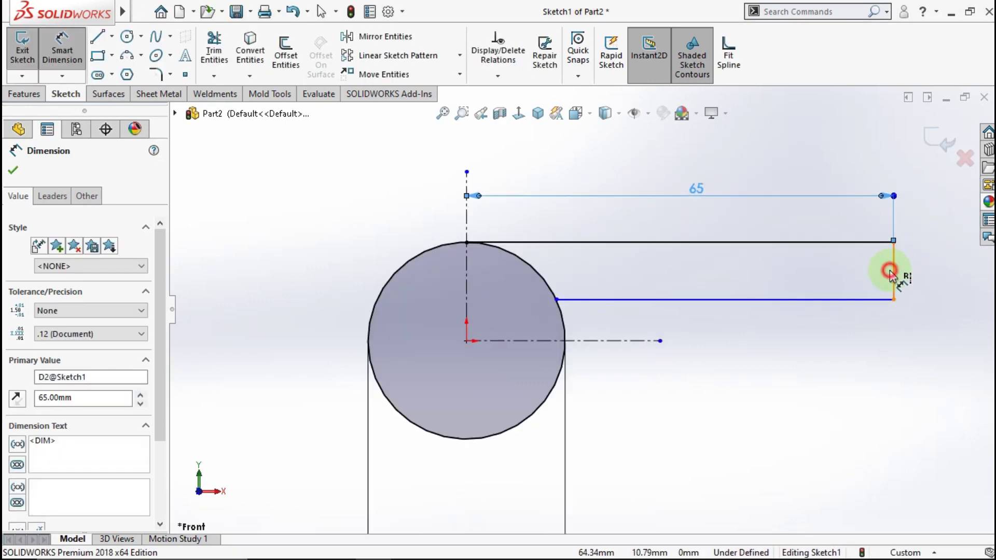
left_click(892, 268)
left_click(934, 274)
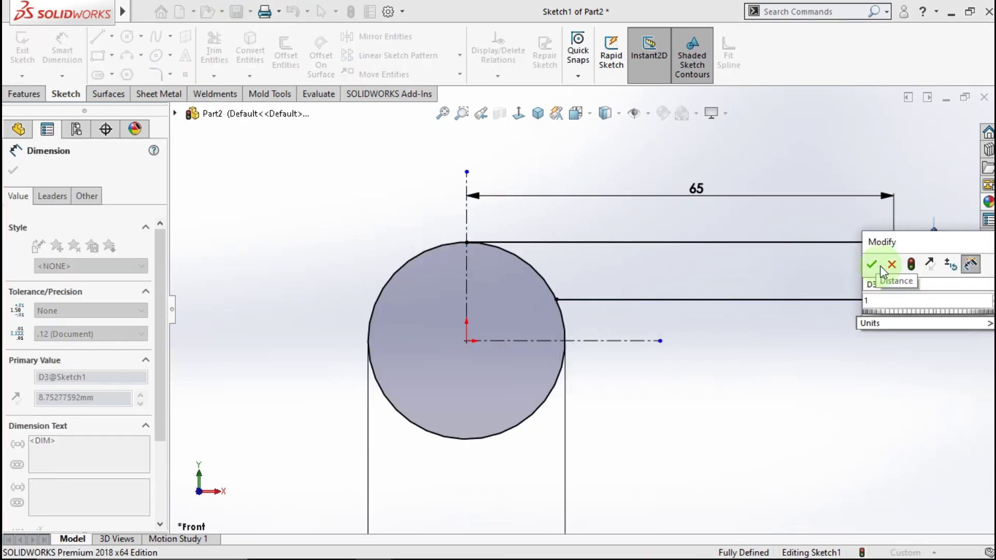
type("10")
left_click(871, 261)
Draw the handle outline extending left from the circle with a slanted top edge
scroll(582, 306, "up", 1)
key("l")
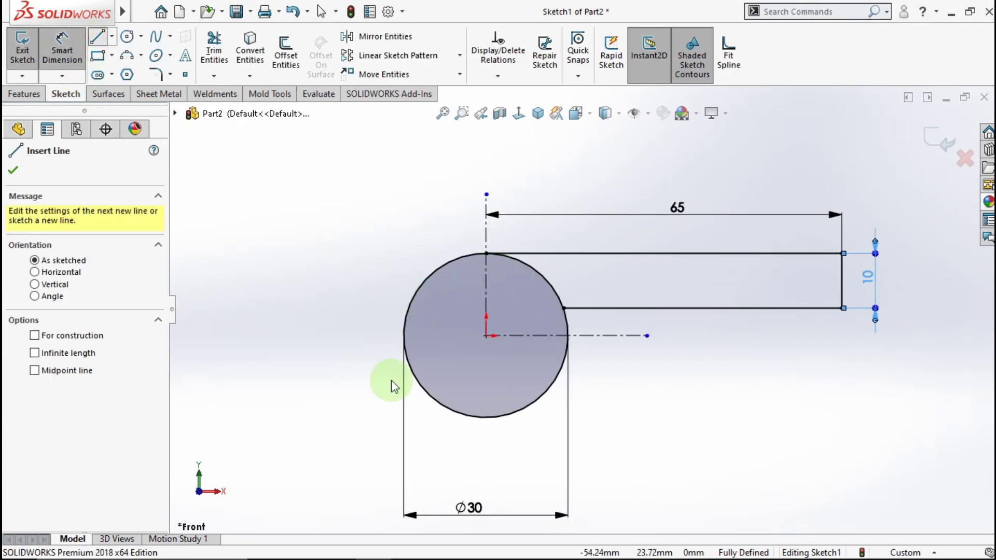
left_click(486, 417)
scroll(402, 420, "up", 1)
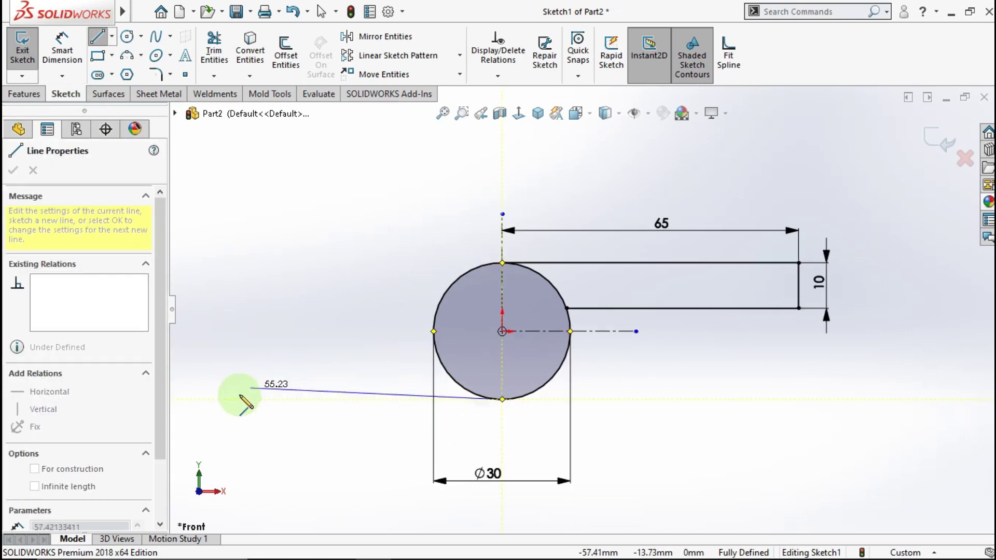
left_click(205, 399)
left_click(205, 354)
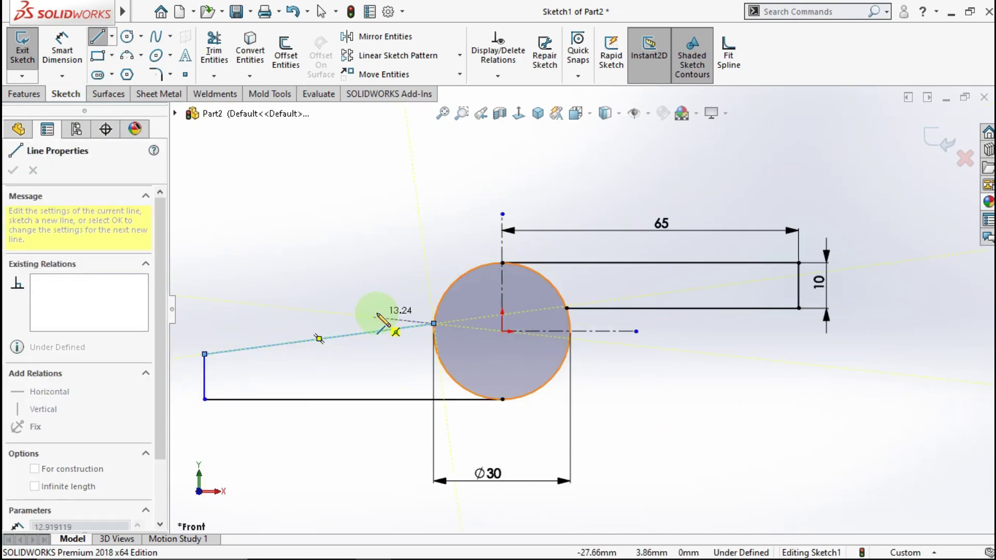
left_click(434, 323)
key("Escape")
scroll(580, 309, "up", 1)
Dimension the handle length to 165 mm from the circle
key("d")
left_click(267, 366)
left_click(458, 332)
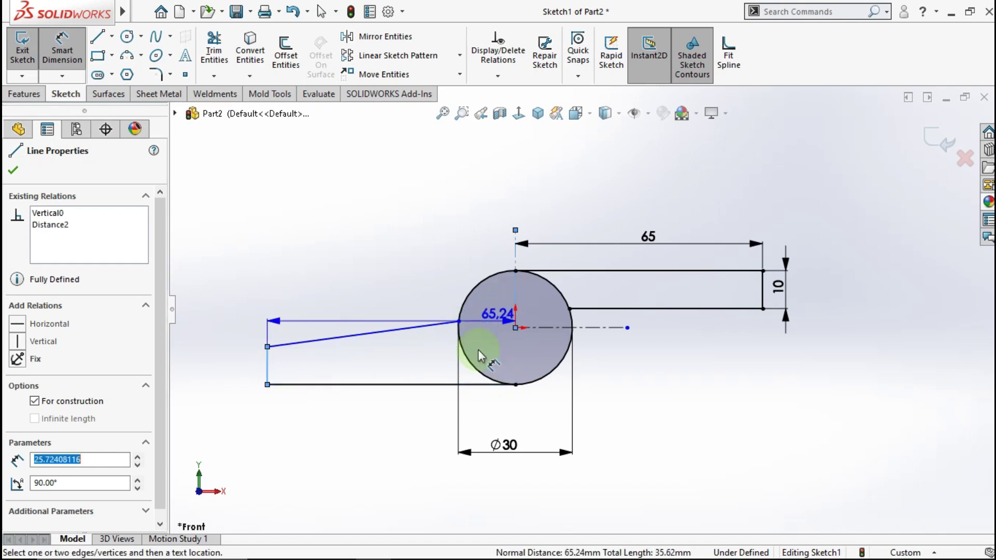
left_click(410, 508)
left_click(338, 514)
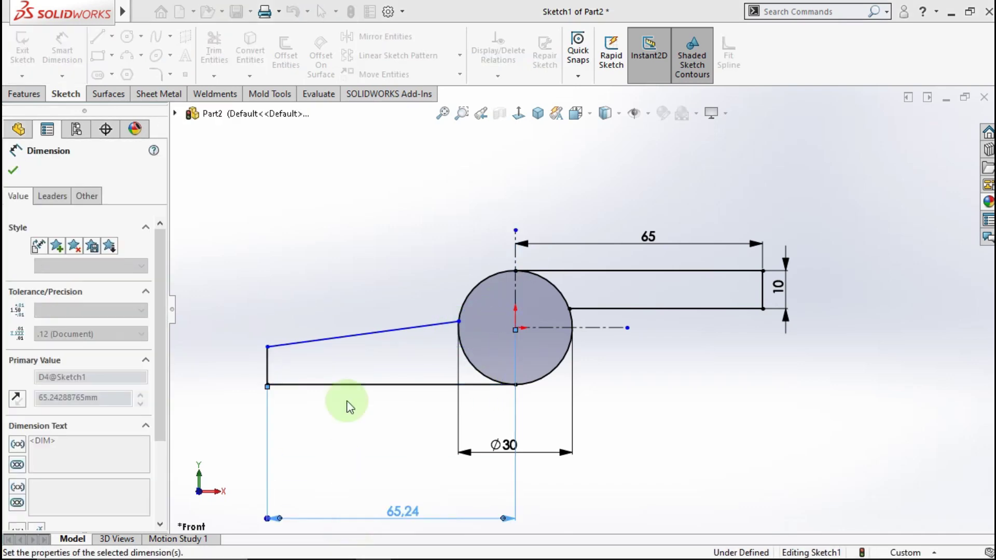
scroll(408, 351, "up", 2)
scroll(423, 316, "down", 2)
Dimension the handle's 2° taper angle and its 8 mm end height
left_click(418, 309)
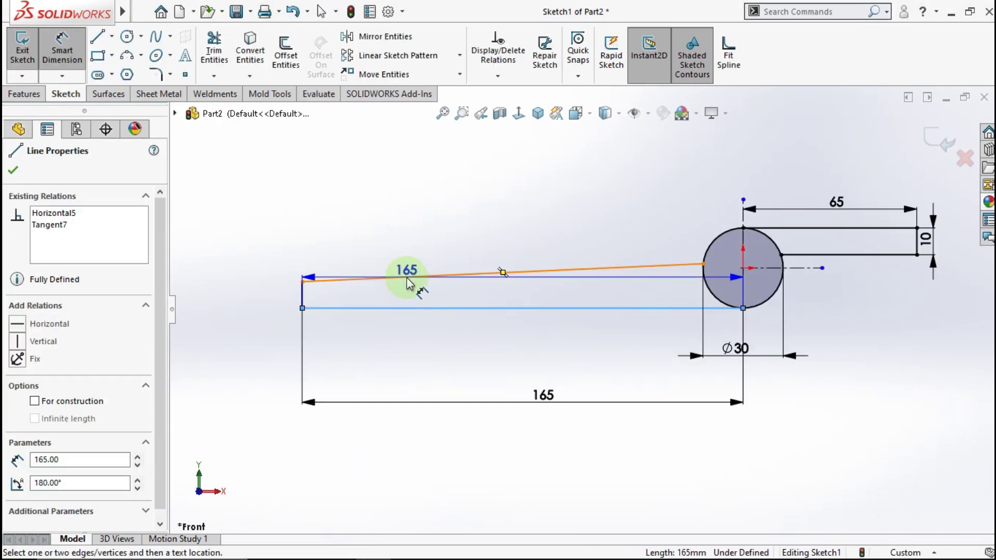
left_click(407, 283)
left_click(472, 322)
type("2.00deg")
key("Return")
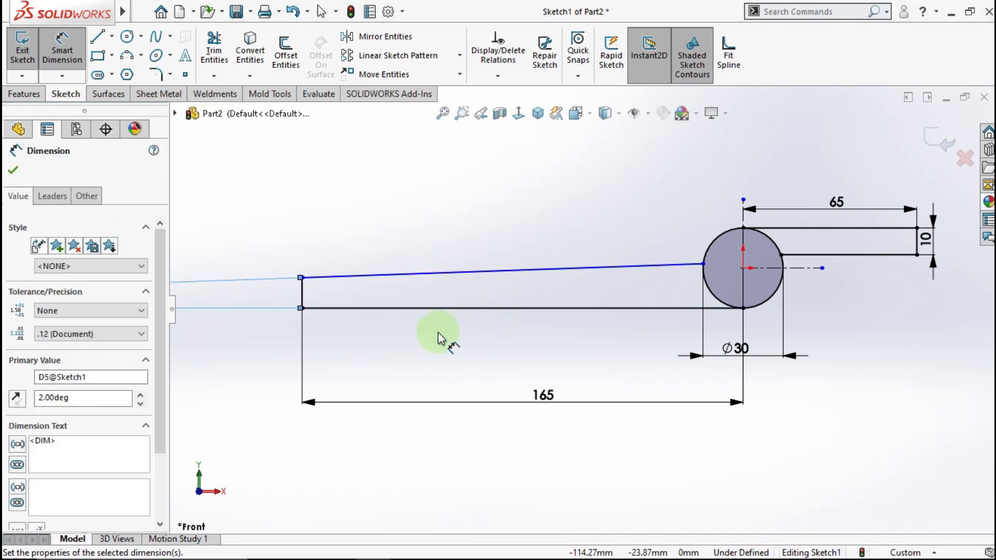
scroll(576, 314, "up", 2)
left_click(493, 342)
left_click(384, 305)
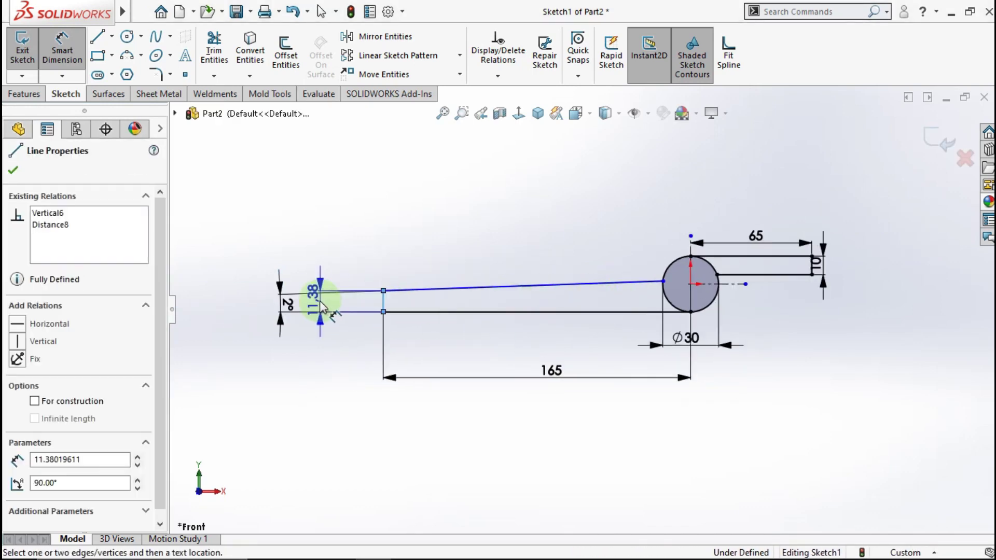
left_click(246, 292)
type("8")
left_click(196, 301)
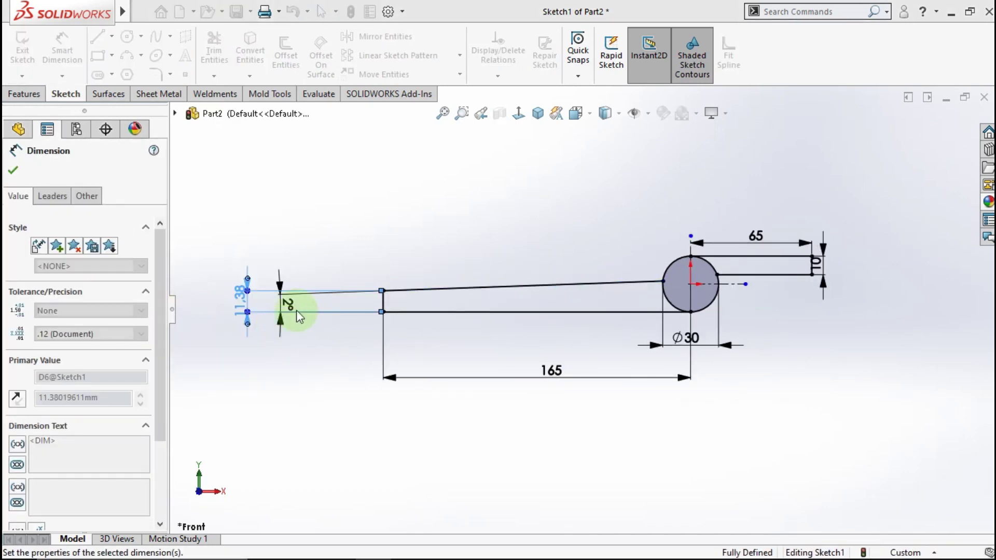
Trim away the inner circle arcs and overlapping lines to clean the profile
scroll(641, 290, "up", 2)
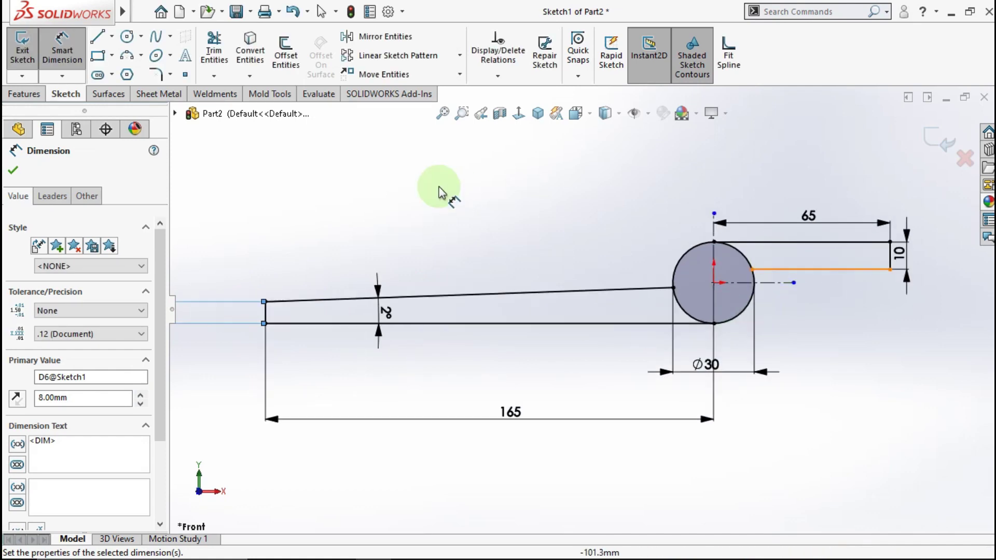
left_click(747, 238)
left_click(630, 310)
scroll(560, 312, "up", 2)
Extrude the arm profile into a solid and start a sketch on its flat face
key("Escape")
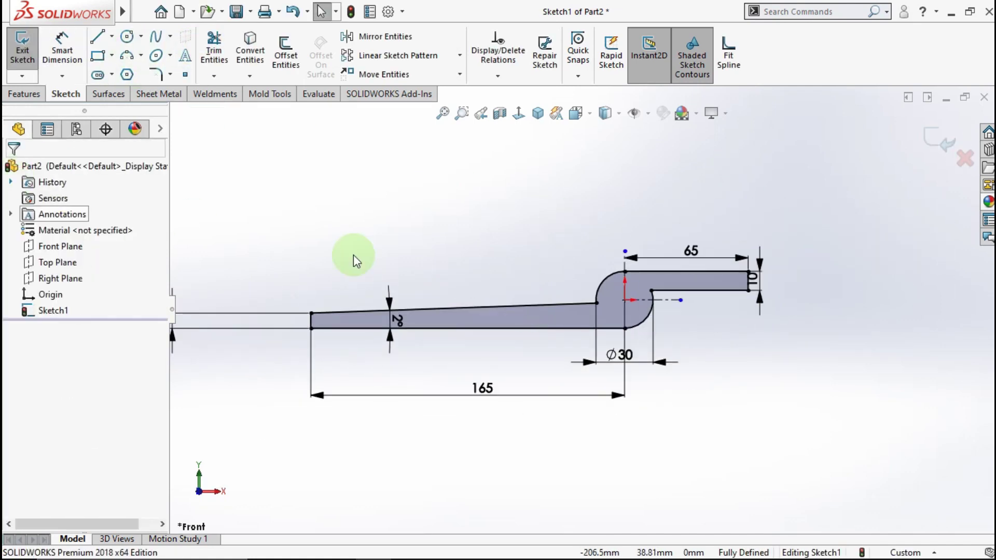
left_click(43, 99)
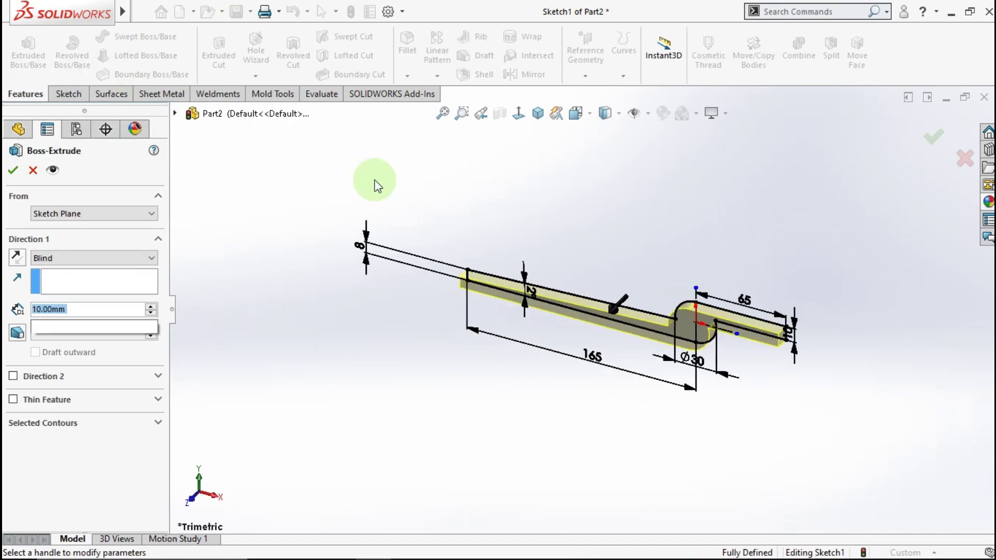
middle_click_drag(583, 328, 511, 336)
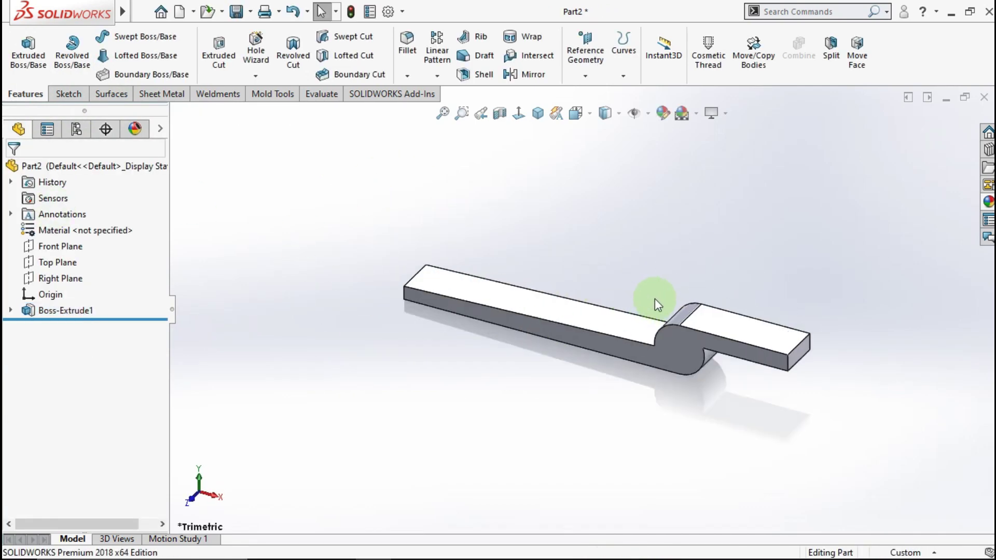
left_click(511, 335)
left_click(569, 291)
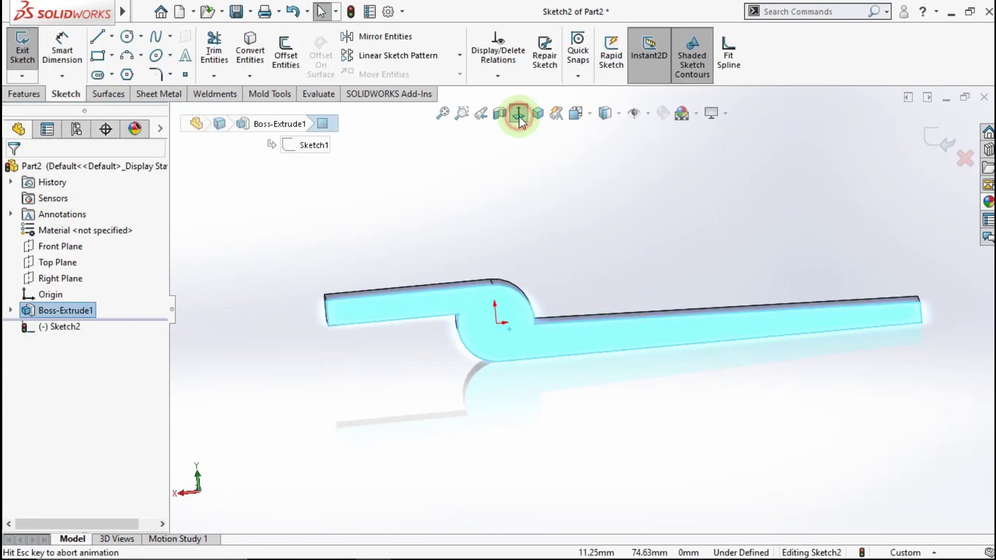
Draw a 12 mm diameter circle centred on the pivot
left_click_drag(430, 360, 453, 344)
left_click(63, 46)
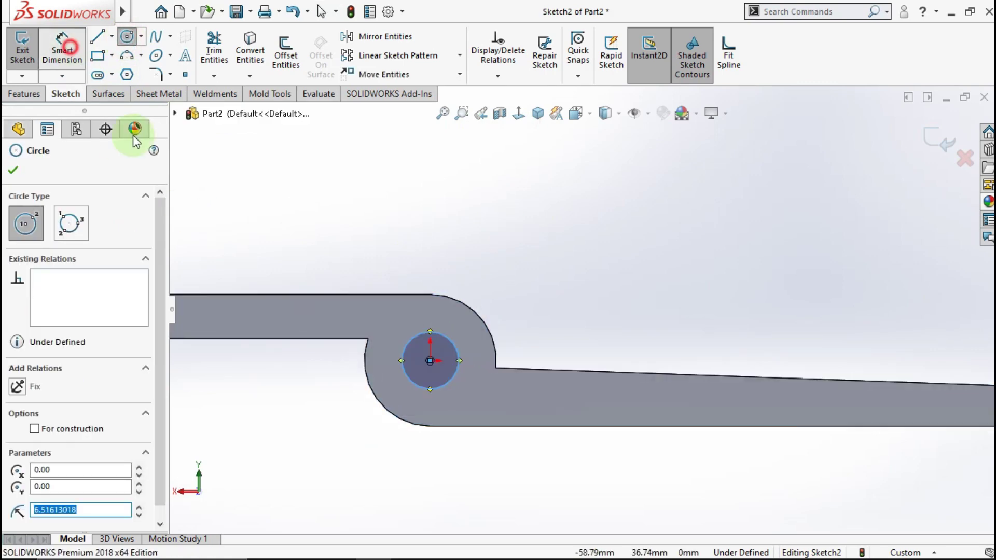
left_click(453, 344)
left_click(571, 306)
type("12")
key("Return")
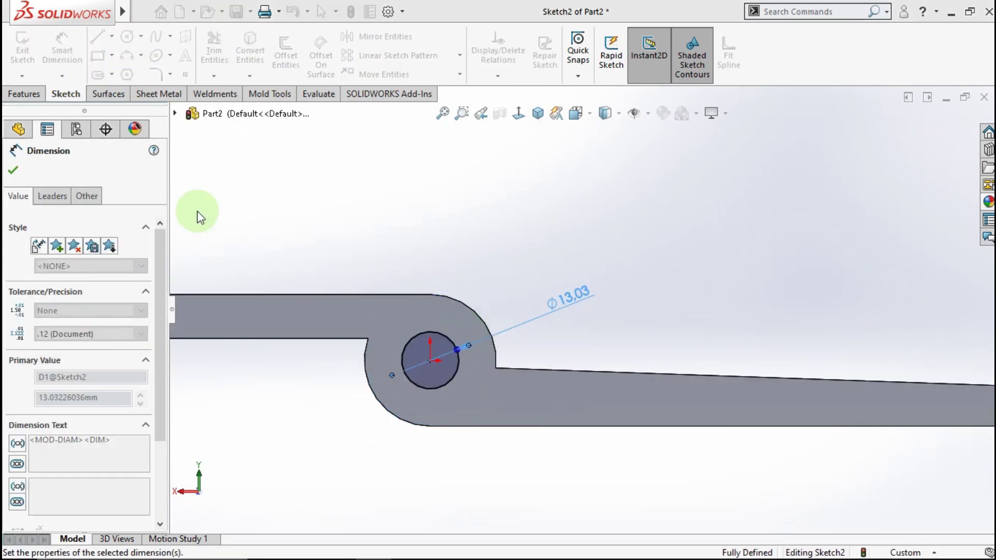
Extruded-cut the 12 mm circle Through All to make the pivot hole
left_click(218, 54)
left_click(90, 256)
left_click(78, 270)
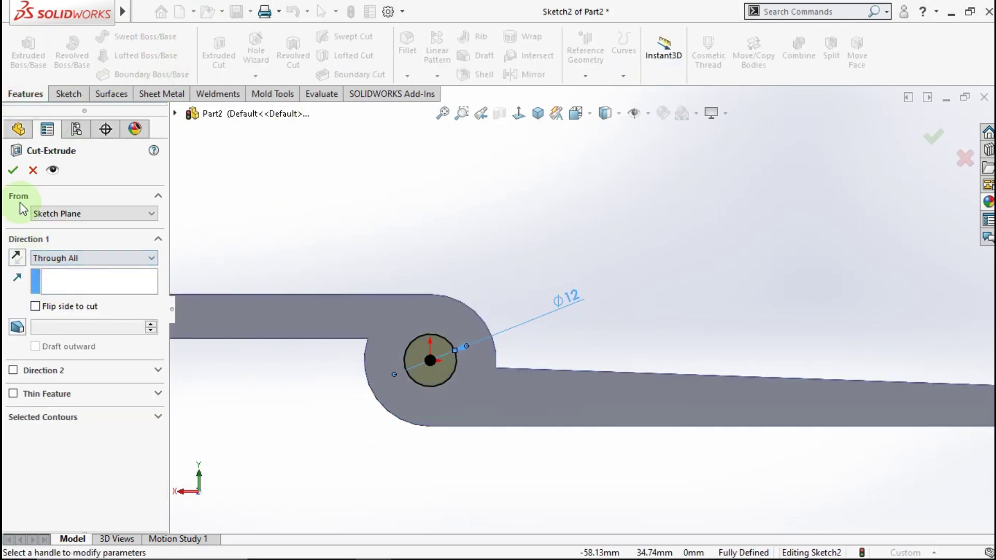
left_click(11, 167)
scroll(498, 339, "down", 2)
Sketch a 31 mm diameter circle at the origin on the arm face
left_click(514, 326)
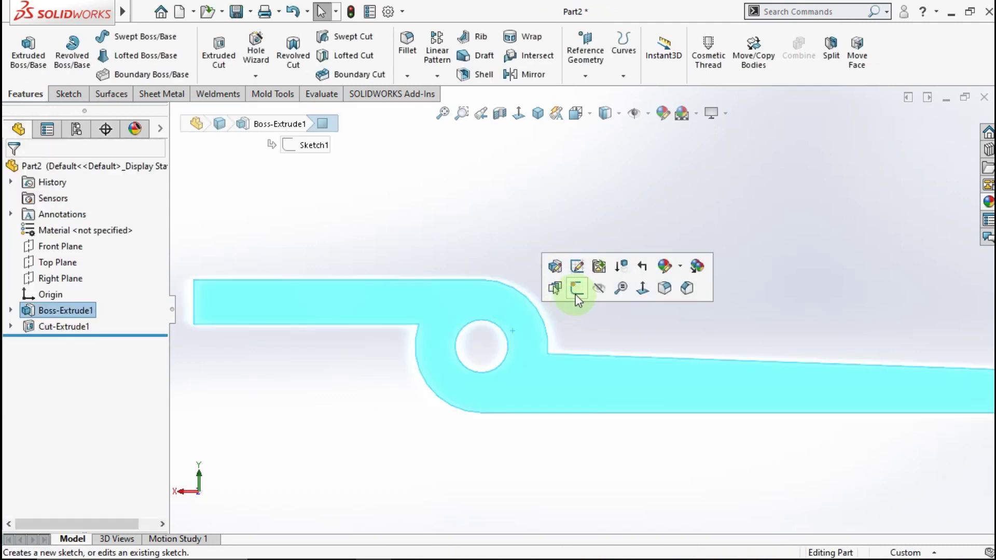
left_click(571, 293)
left_click(126, 36)
left_click(482, 346)
left_click(582, 298)
left_click(62, 50)
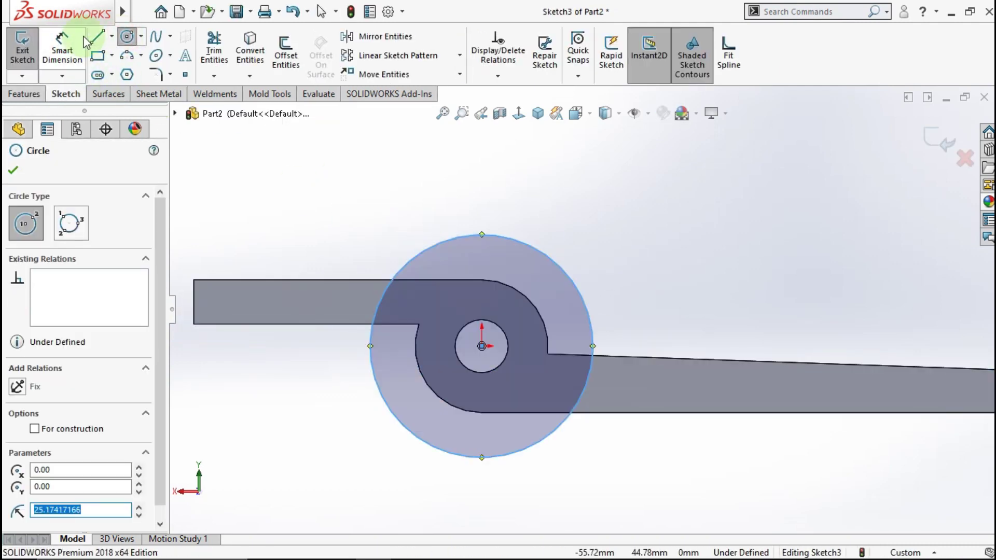
left_click(591, 306)
left_click(667, 246)
type("31")
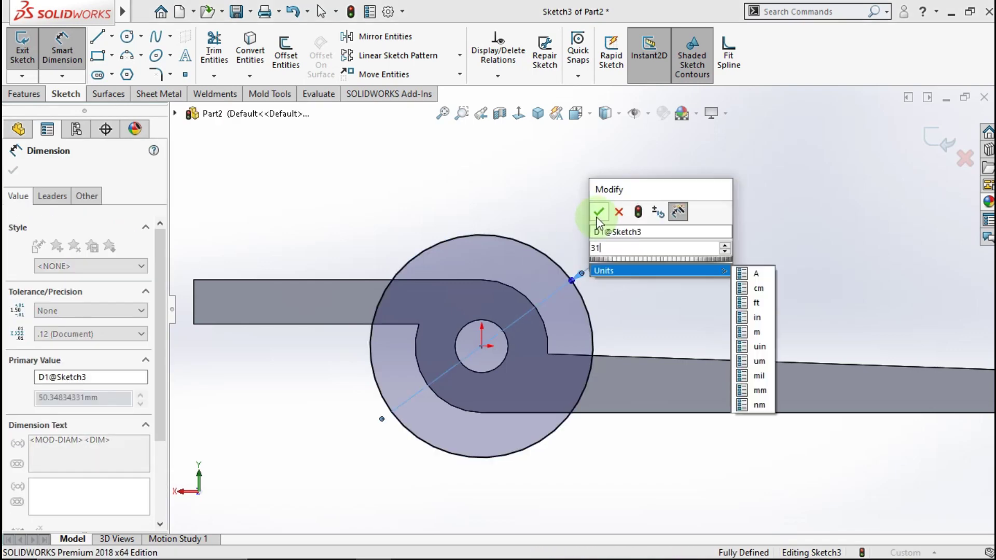
left_click(597, 215)
Extruded-cut the 31 mm circle 12.50 mm deep and inspect the recess
left_click(24, 94)
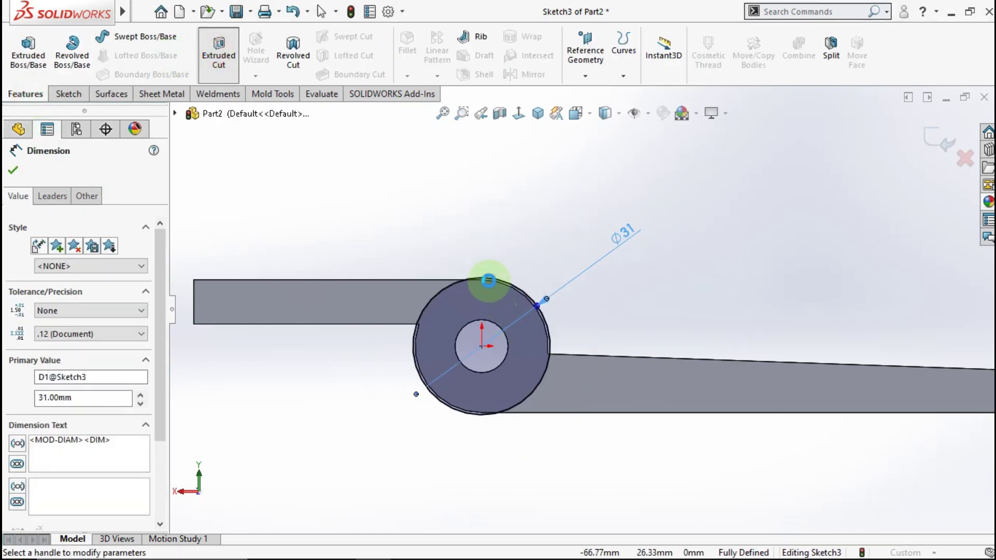
type("12.50mm")
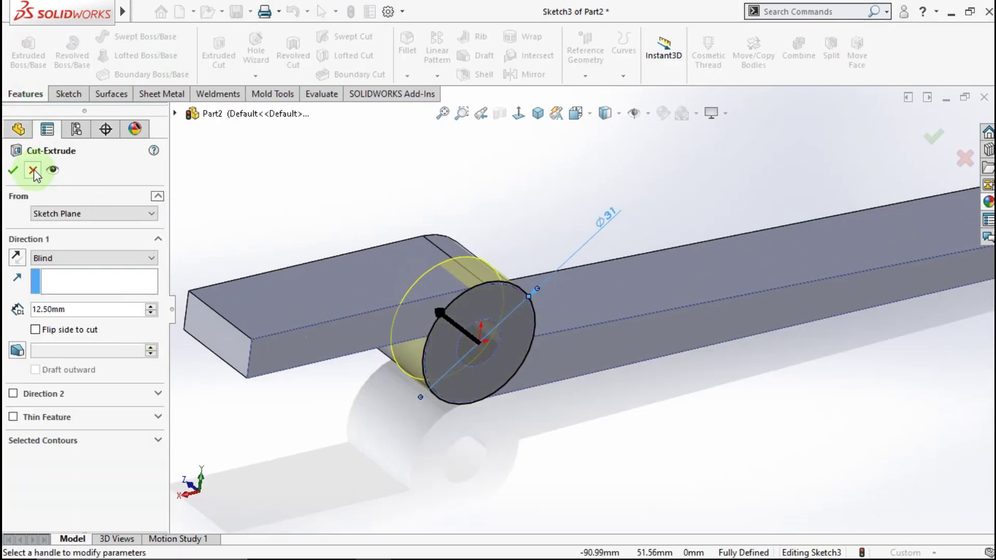
left_click(12, 170)
mouse_move(463, 312)
middle_mouse_down()
mouse_move(394, 229)
mouse_move(509, 285)
mouse_move(476, 256)
mouse_move(516, 289)
mouse_move(322, 329)
middle_mouse_up()
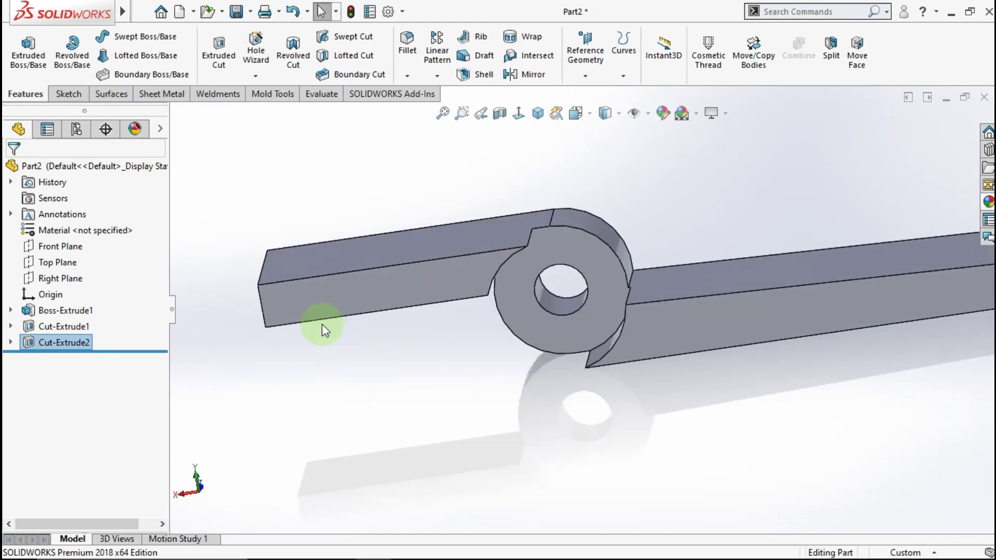
left_click(327, 307)
Sketch a slanted line on the arm face with a 34.5 mm horizontal length
left_click(358, 236)
left_click(518, 113)
scroll(356, 305, "down", 3)
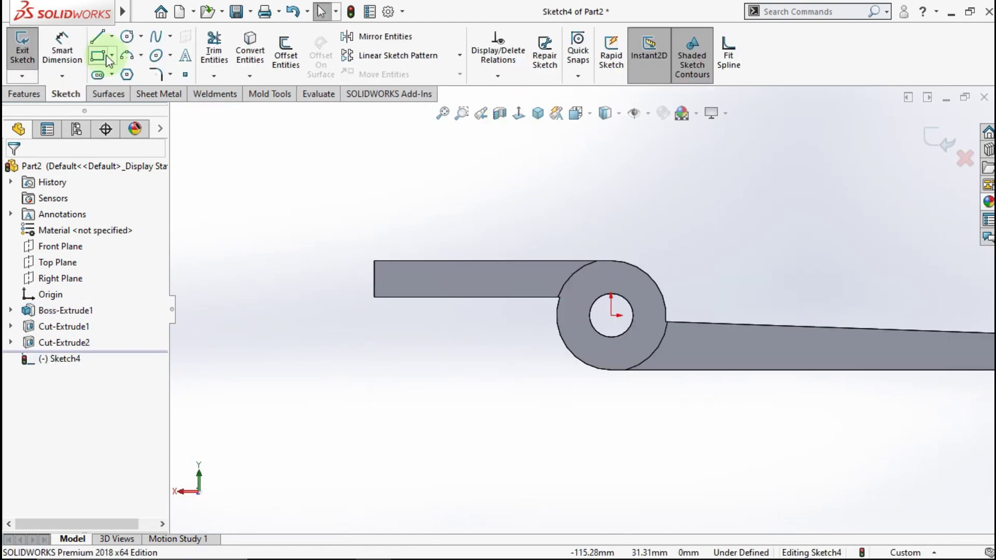
scroll(373, 290, "down", 2)
key("l")
left_click(377, 273)
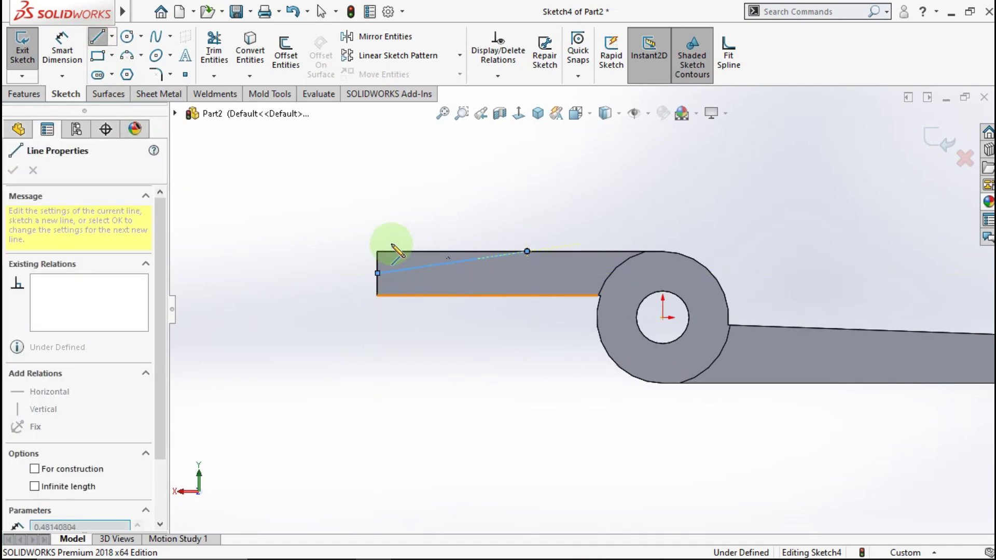
left_click(378, 273)
left_click(62, 50)
left_click(445, 260)
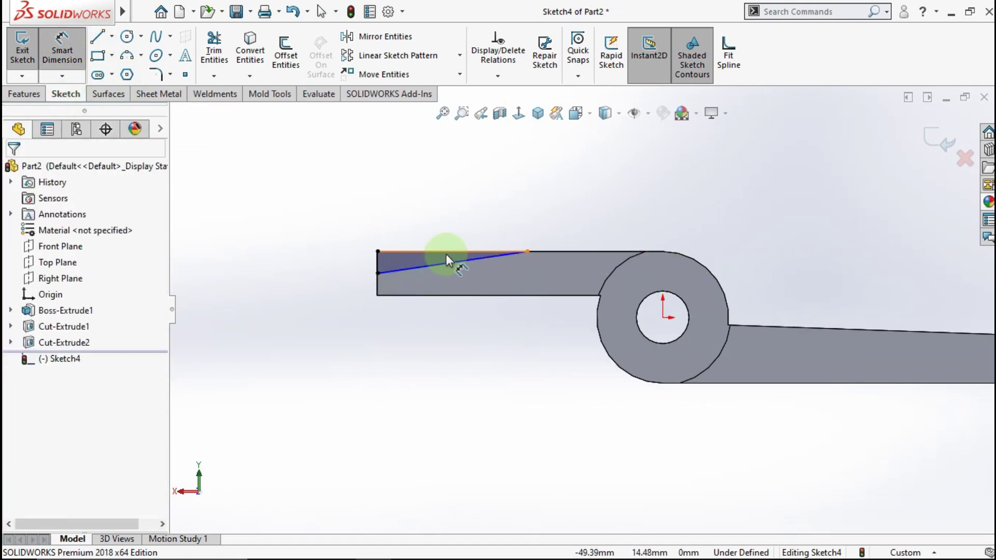
left_click(453, 212)
type("34,5")
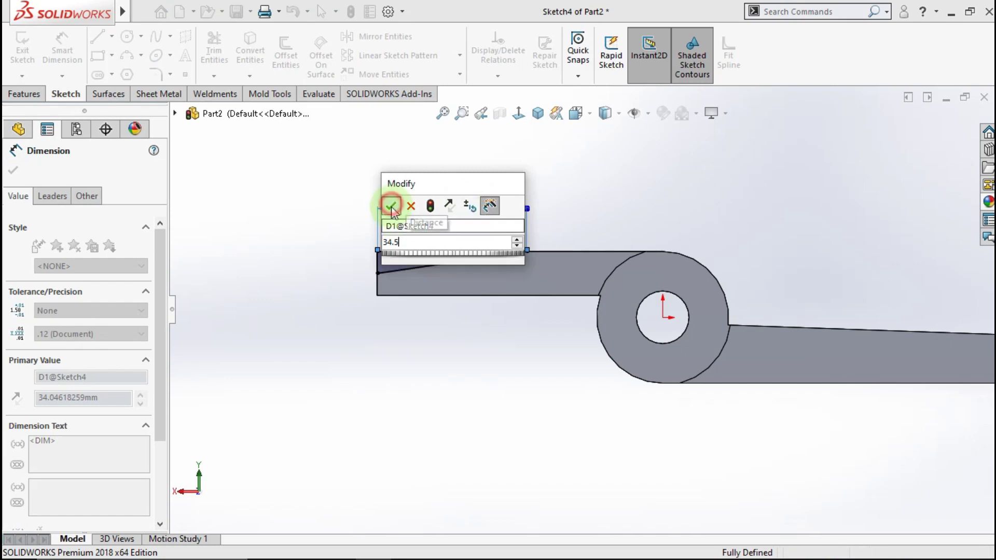
left_click(391, 205)
Cut the wedge as Cut-Extrude3, then edit it to Through All
left_click(24, 94)
left_click(91, 260)
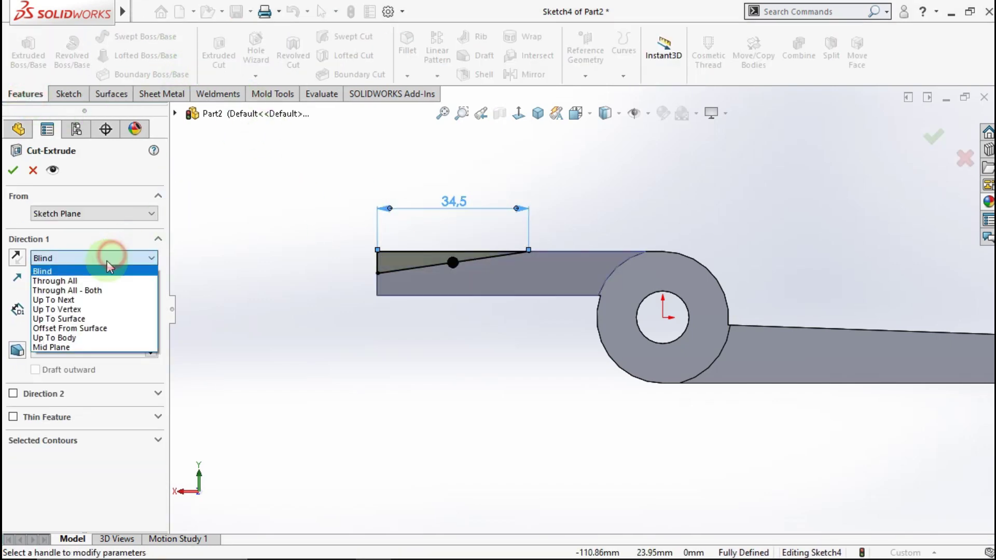
left_click(13, 167)
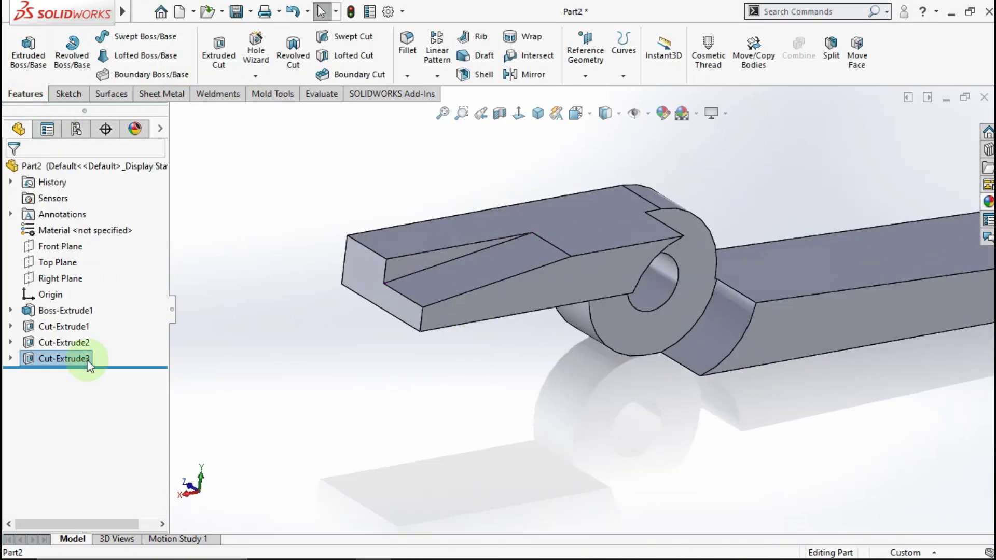
left_click(64, 358)
left_click(99, 382)
left_click(68, 258)
left_click(62, 281)
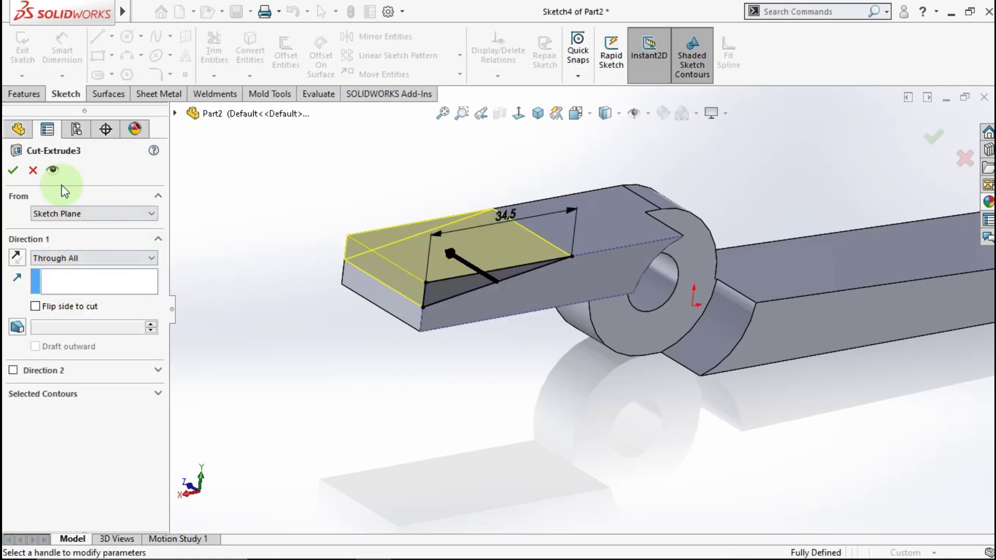
left_click(13, 170)
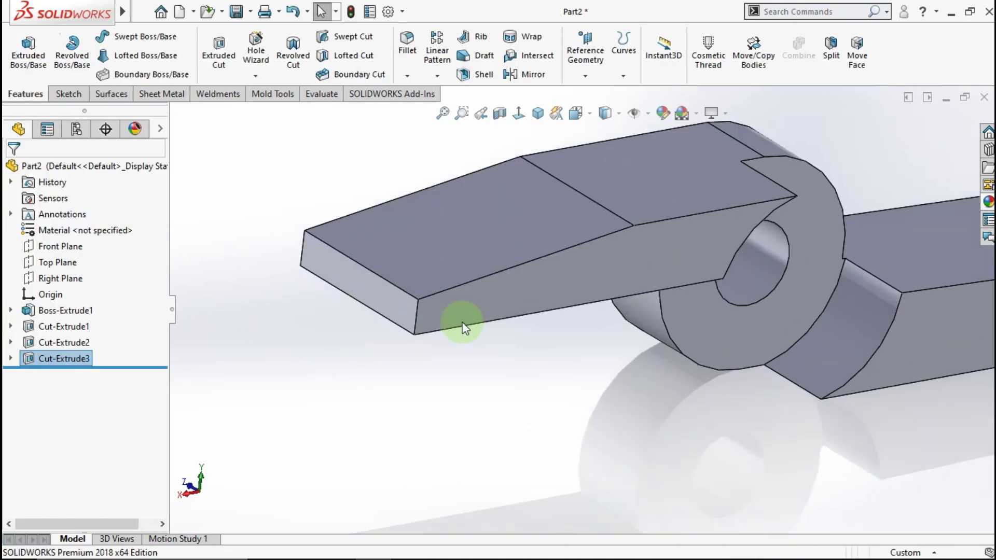
Sketch a 5 × 30 mm rectangle beneath the jaw end on the arm face
left_click(455, 328)
left_click(508, 271)
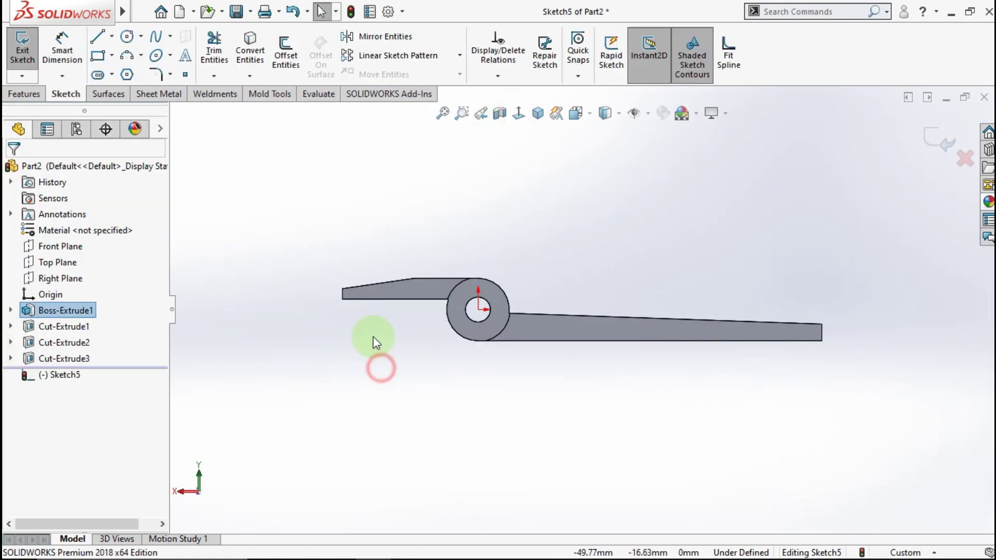
left_click(103, 60)
left_click(488, 386)
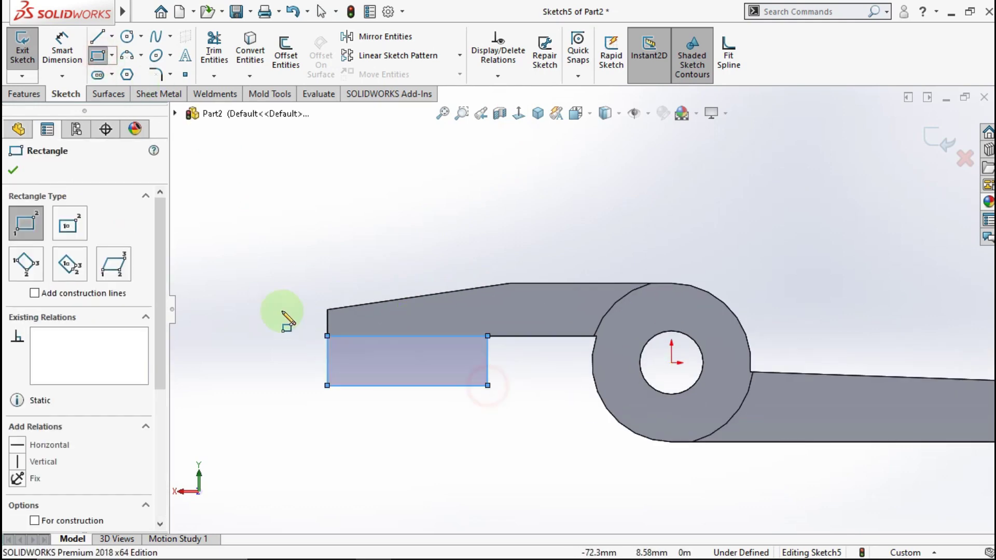
right_click_drag(285, 315, 308, 336)
left_click(327, 361)
left_click(288, 372)
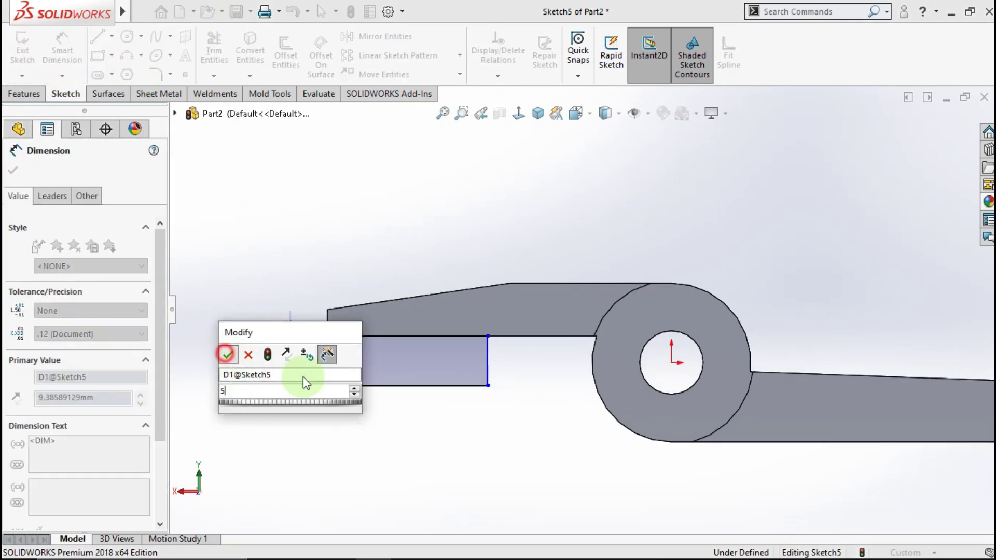
type("5")
key("Return")
left_click(393, 362)
left_click(383, 408)
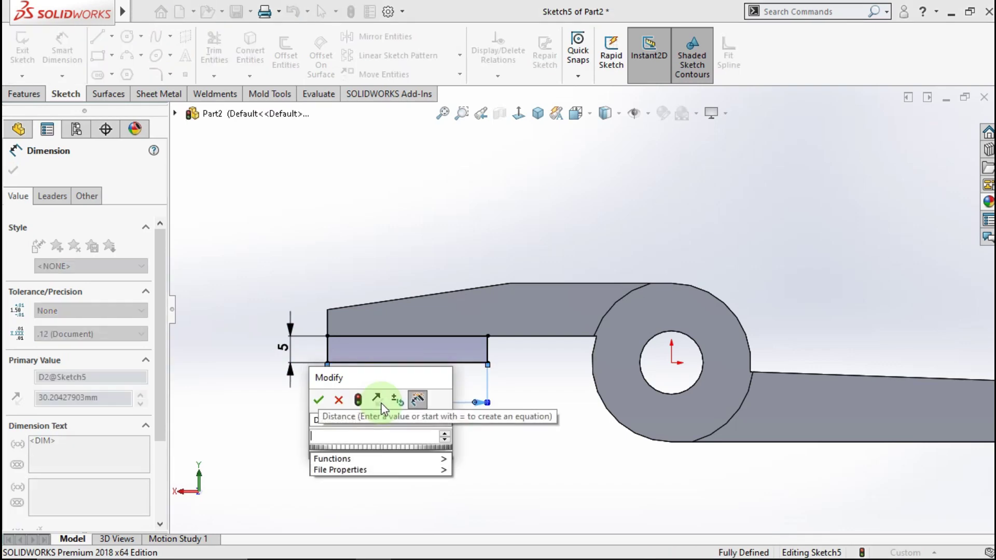
type("30")
key("Return")
Extrude the rectangle Up To Surface at the chosen face, then view isometric
left_click(24, 93)
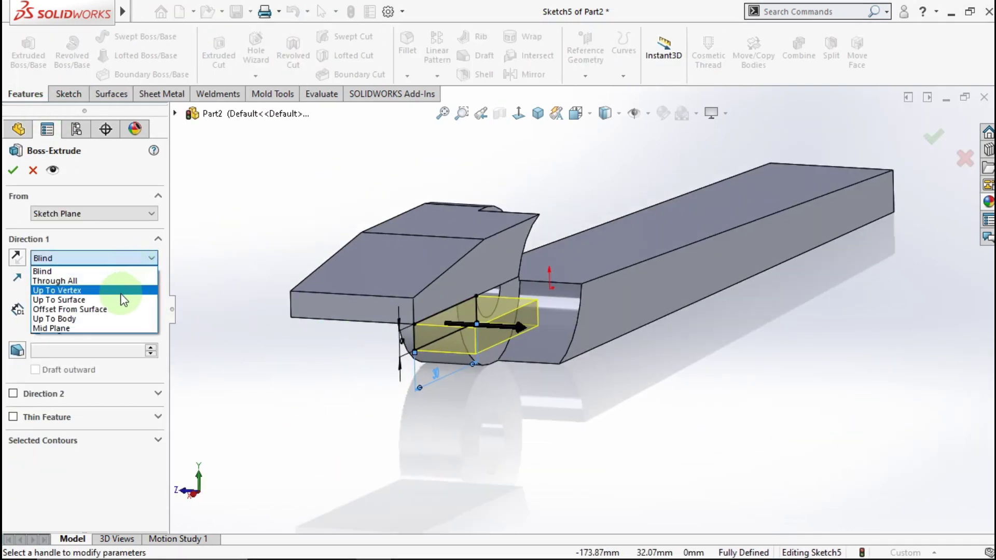
left_click(123, 300)
scroll(367, 306, "down", 5)
left_click(278, 307)
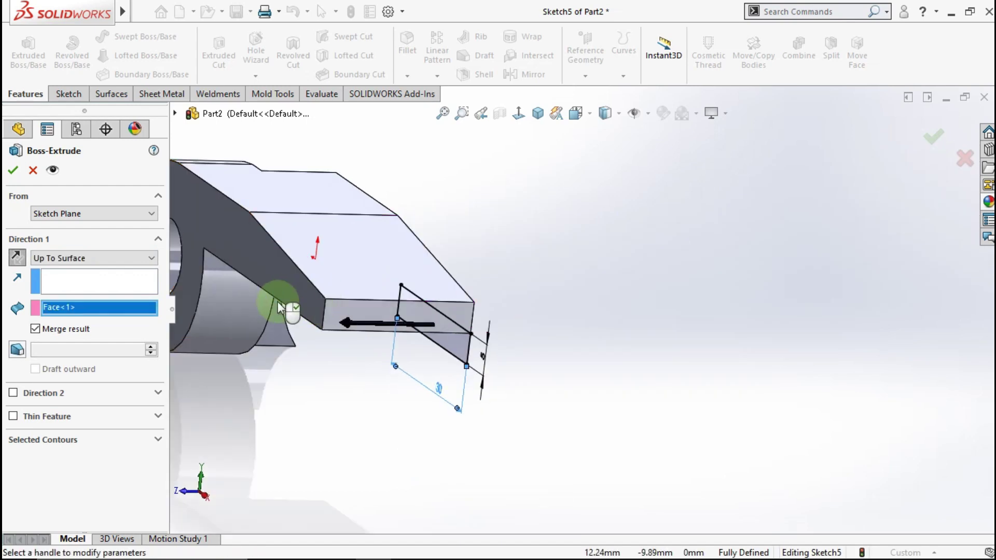
left_click(15, 179)
mouse_move(510, 279)
middle_mouse_down()
mouse_move(416, 276)
mouse_move(556, 191)
middle_mouse_up()
left_click(538, 114)
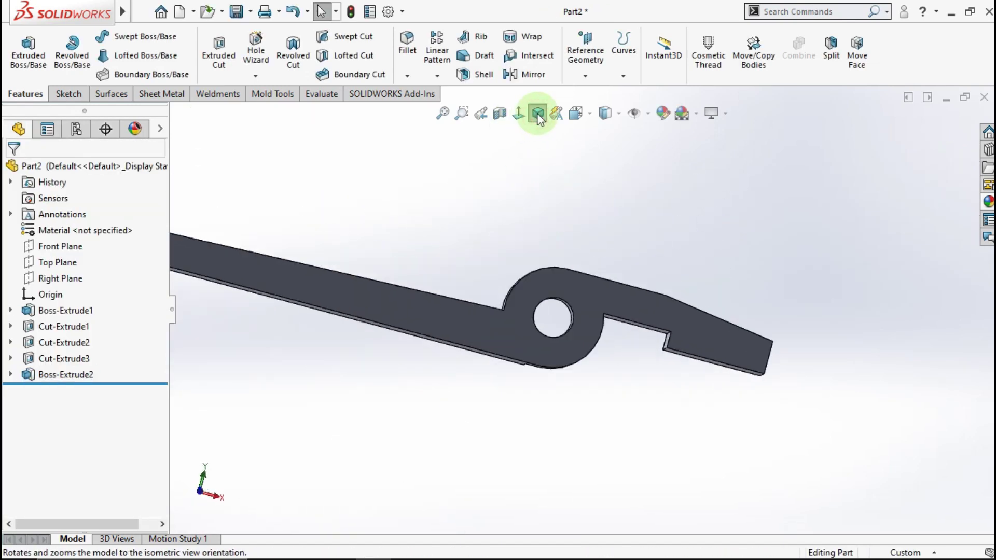
Fillet the jaw-tip edge and the slot's inner edge
left_click(410, 52)
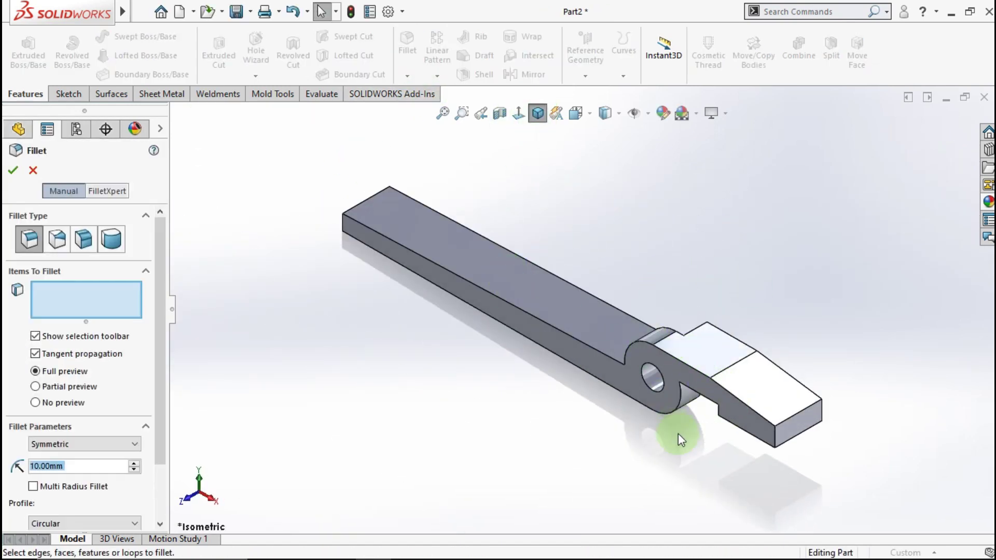
scroll(804, 410, "down", 3)
left_click(668, 415)
scroll(707, 397, "down", 3)
middle_click_drag(708, 402, 658, 350)
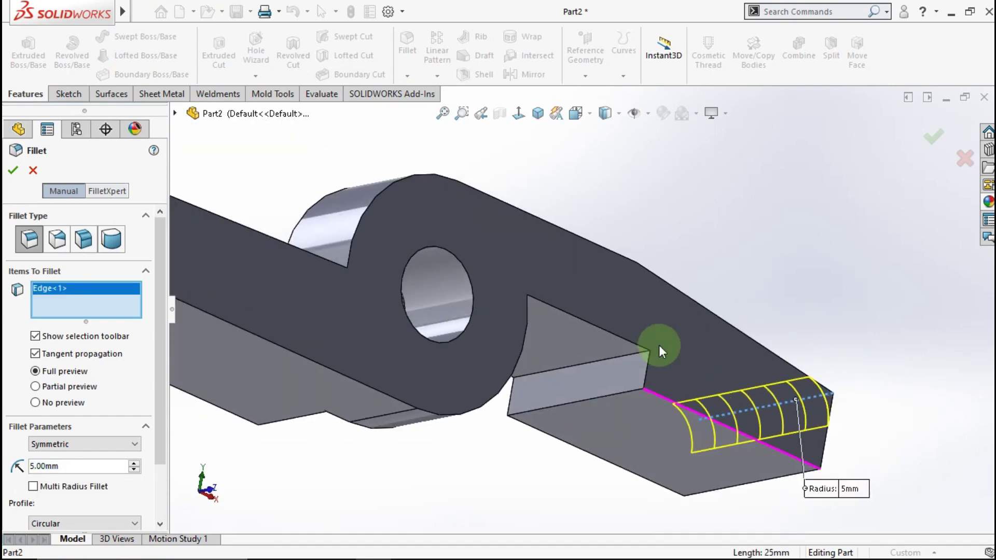
left_click(629, 360)
left_click(597, 369)
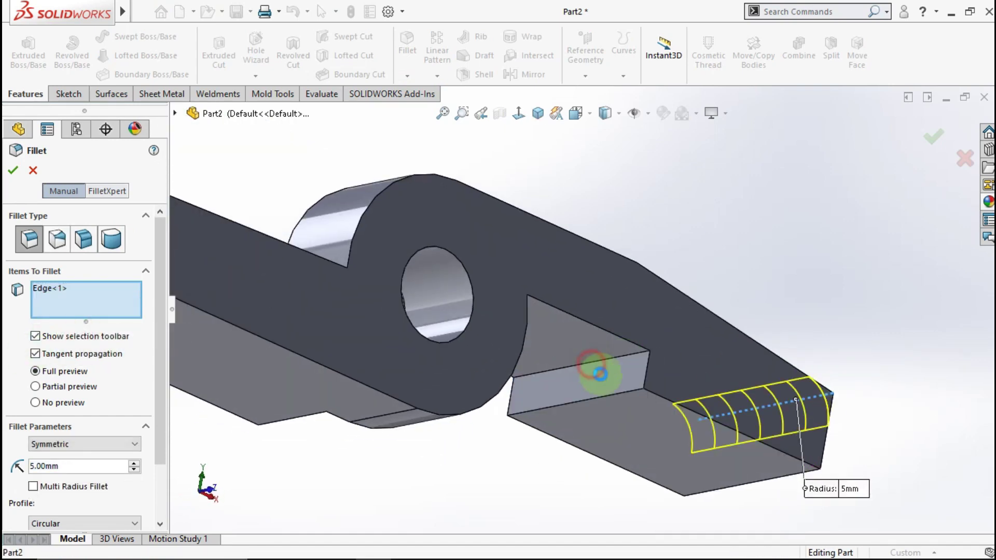
middle_click_drag(597, 369, 611, 396)
left_click(612, 396)
key("Return")
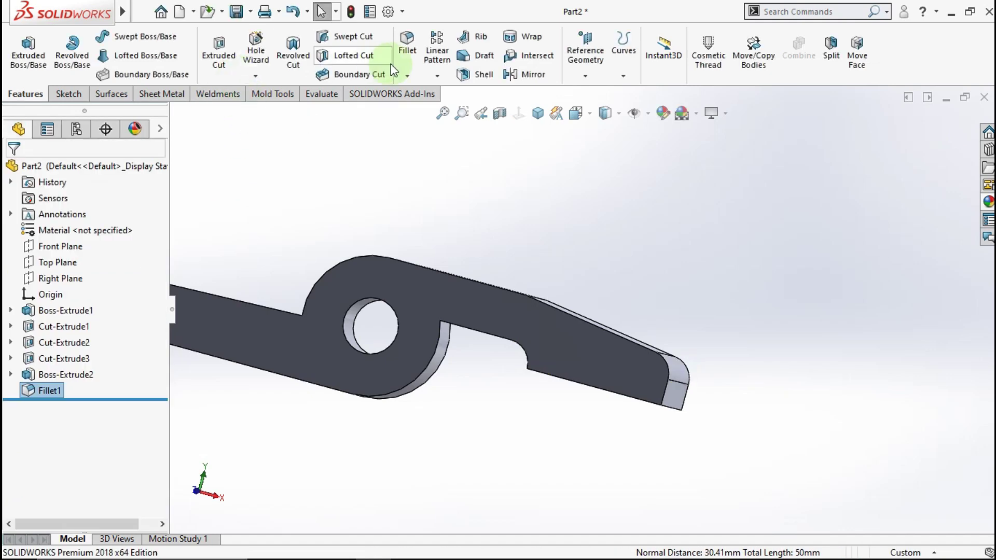
Add a 15 mm fillet on the next arm edge
key("Return")
mouse_move(471, 389)
middle_mouse_down()
mouse_move(456, 283)
mouse_move(529, 340)
mouse_move(526, 316)
middle_mouse_up()
left_click(494, 289)
key("Return")
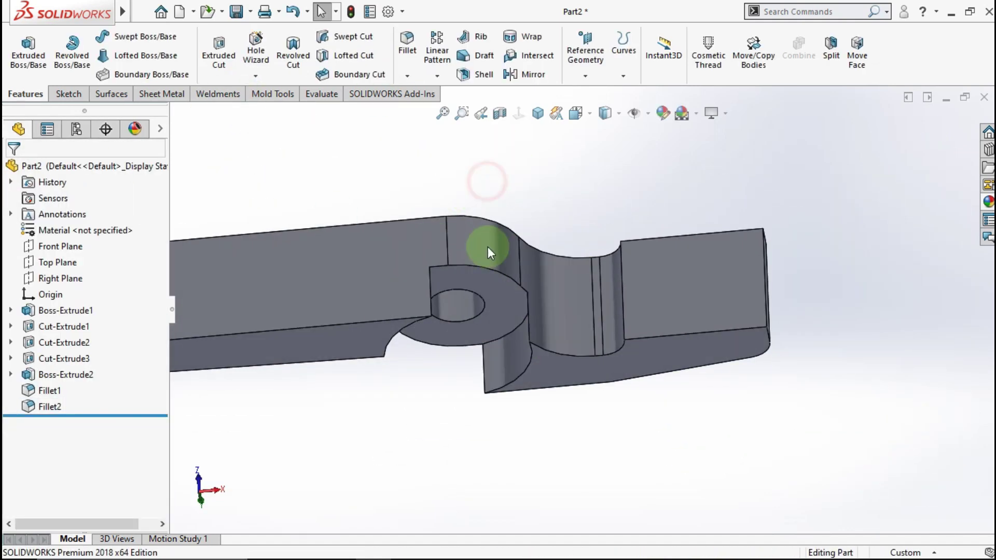
mouse_move(485, 239)
middle_mouse_down()
mouse_move(389, 161)
mouse_move(450, 185)
mouse_move(419, 199)
middle_mouse_up()
key("z")
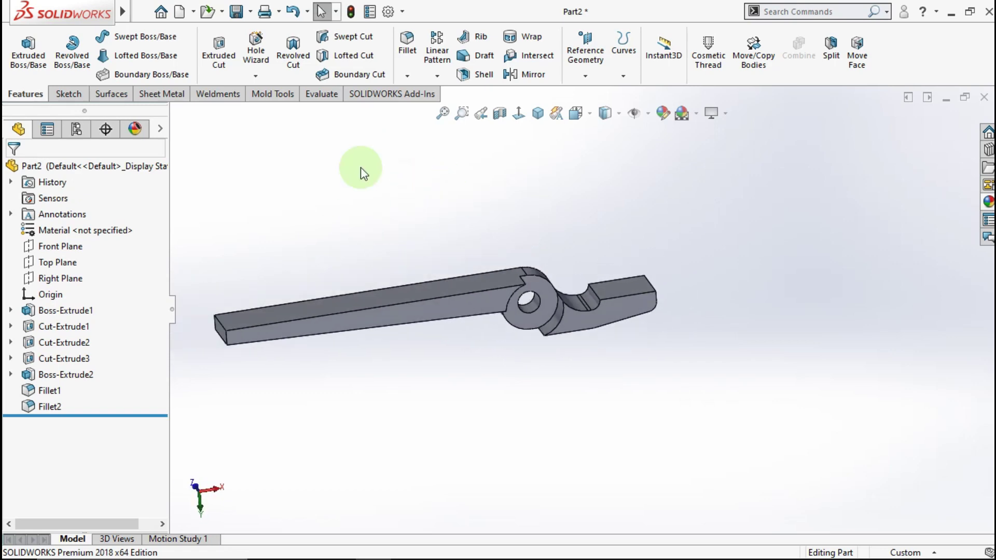
Begin a 2 mm fillet on the two bar-end edges and the long bar edges
key("Return")
scroll(300, 288, "down", 3)
left_click(300, 289)
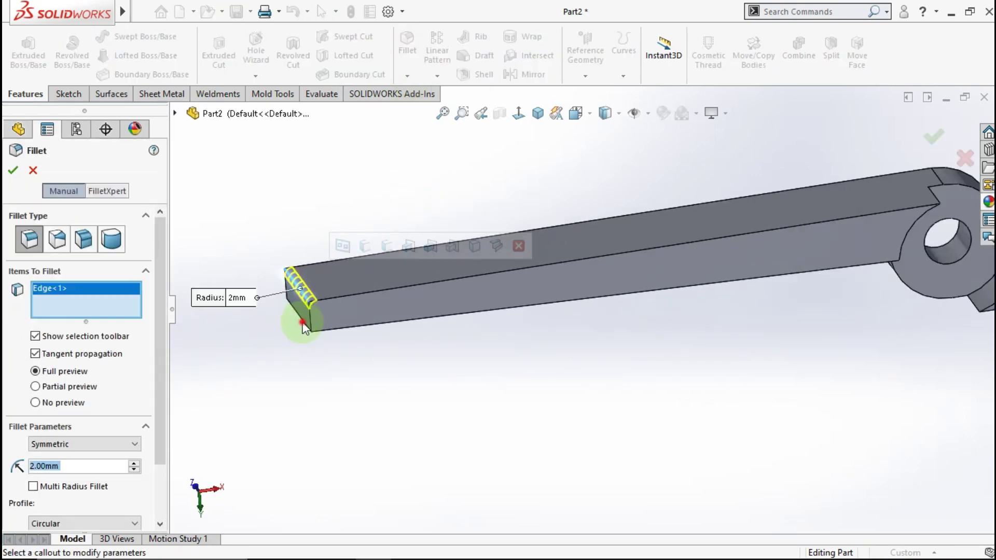
left_click(331, 299)
left_click(334, 266)
left_click(356, 324)
scroll(944, 296, "up", 1)
left_click(945, 296)
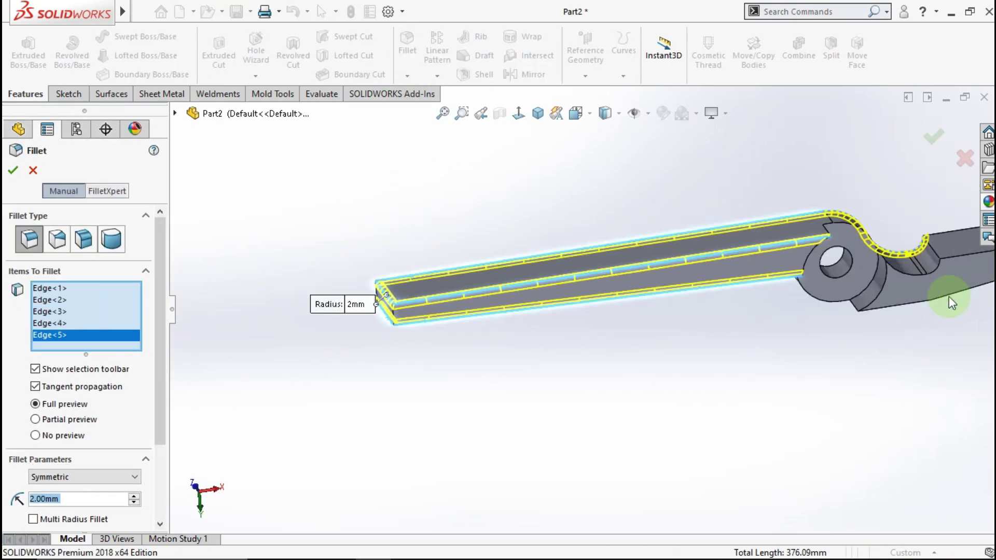
scroll(774, 317, "down", 3)
Add the remaining arm and hook edges to the 2 mm fillet, then view isometric
left_click(774, 317)
left_click(745, 275)
mouse_move(746, 275)
middle_mouse_down()
mouse_move(734, 223)
mouse_move(493, 256)
middle_mouse_up()
left_click(494, 255)
scroll(617, 241, "down", 3)
scroll(610, 269, "up", 2)
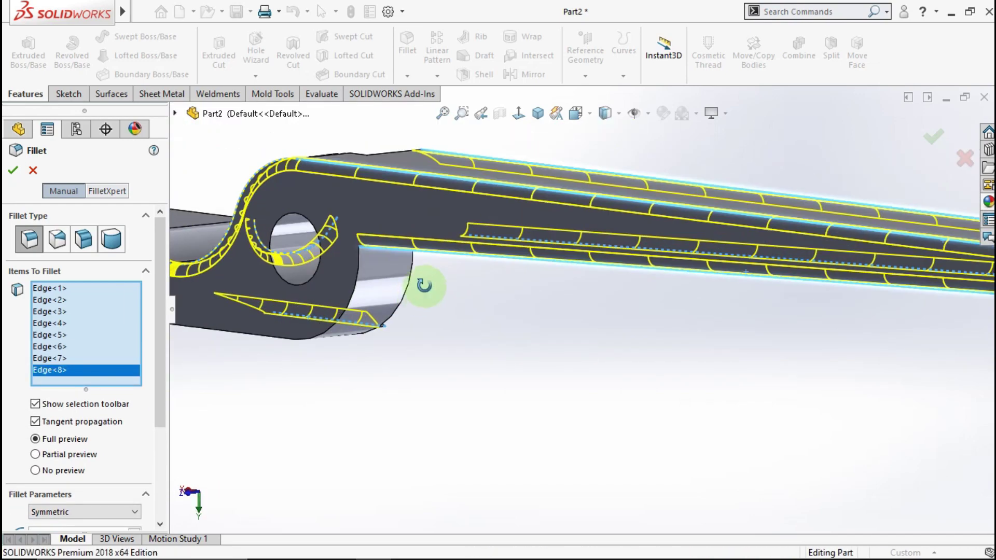
scroll(393, 275, "down", 2)
left_click(393, 275)
scroll(455, 284, "up", 3)
mouse_move(456, 284)
middle_mouse_down()
mouse_move(329, 283)
mouse_move(684, 275)
middle_mouse_up()
left_click(538, 113)
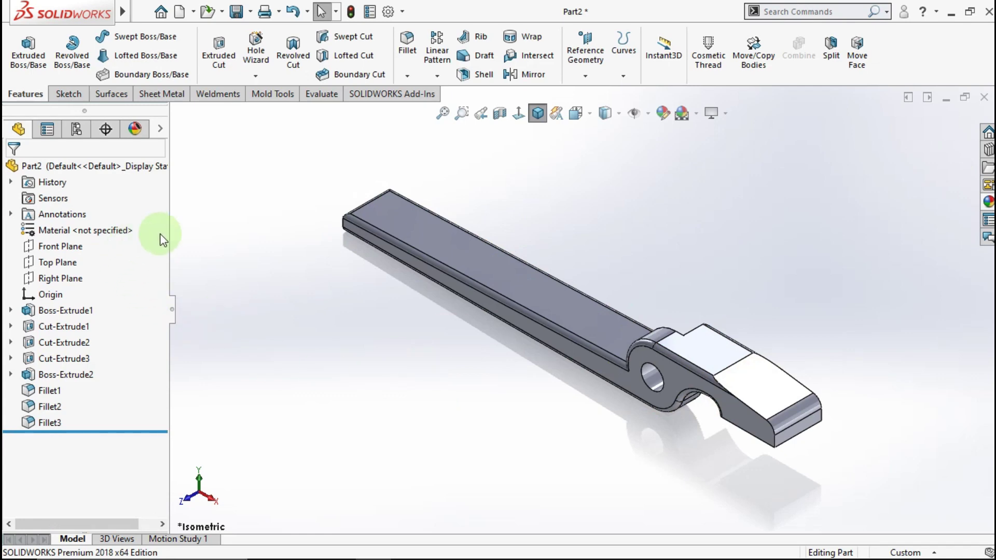
Assign AISI 1035 Steel (SS) to Part2 through Edit Material
right_click(126, 234)
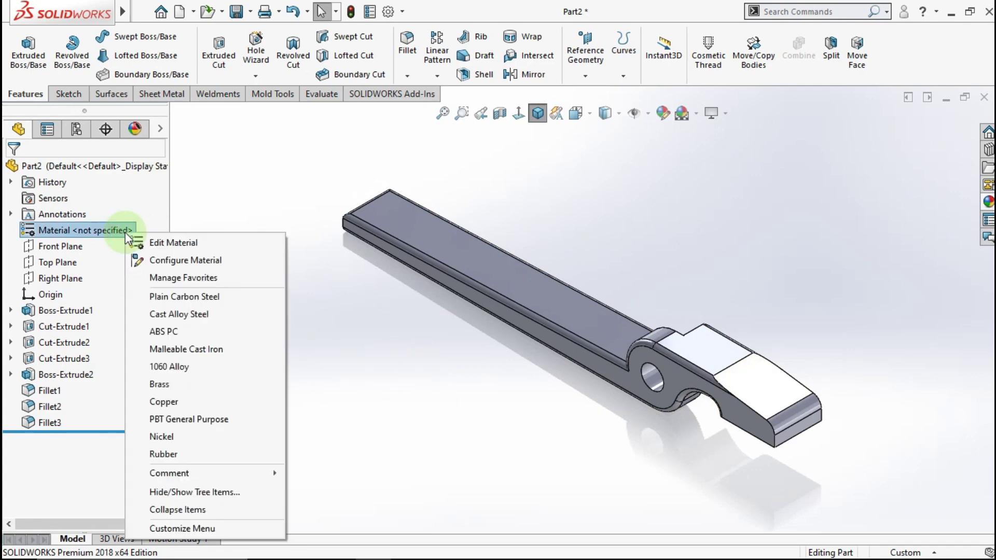
left_click(156, 246)
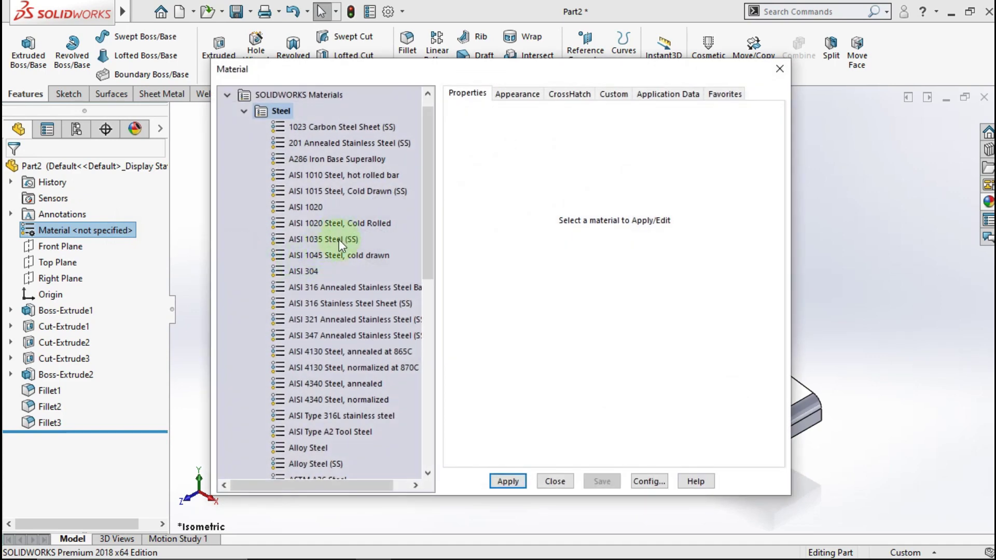
left_click(339, 240)
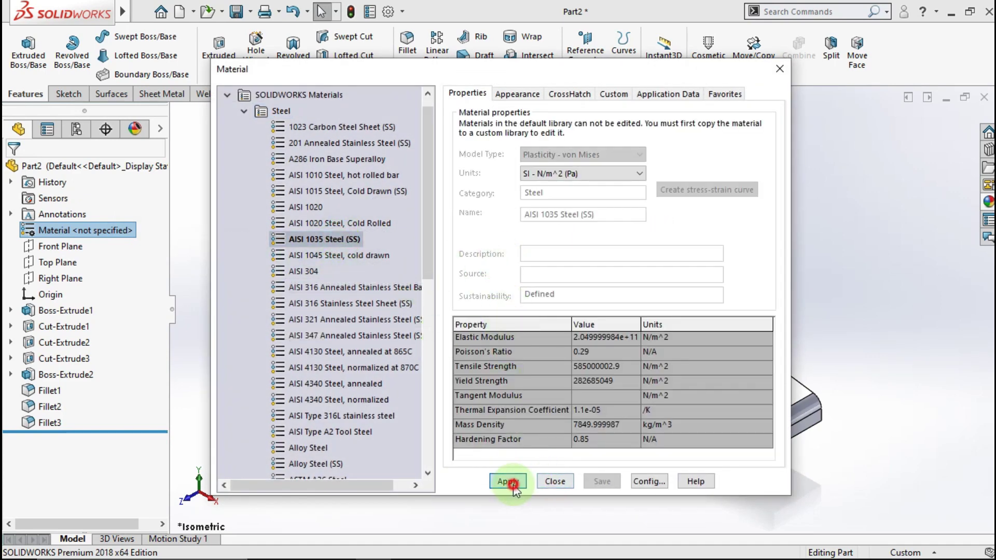
left_click(554, 483)
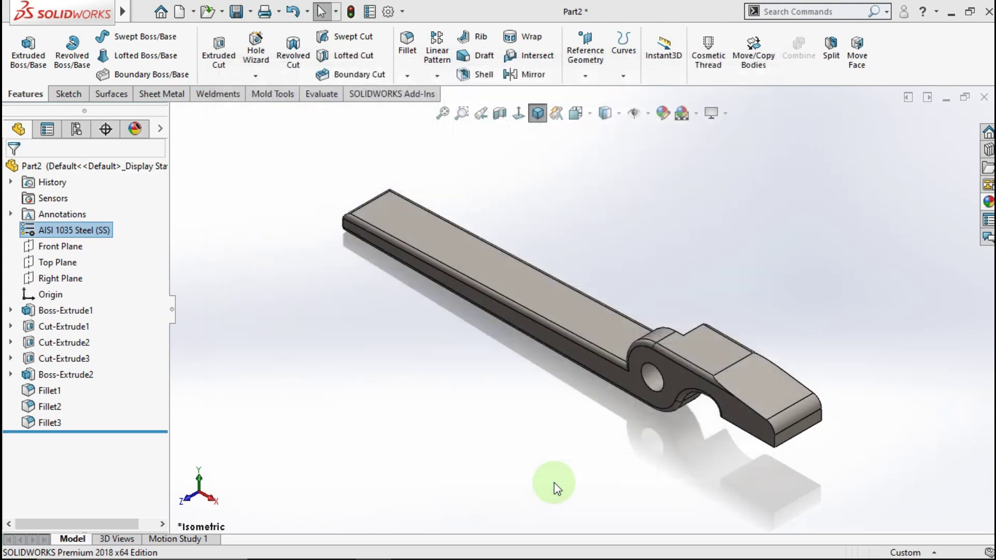
left_click(518, 445)
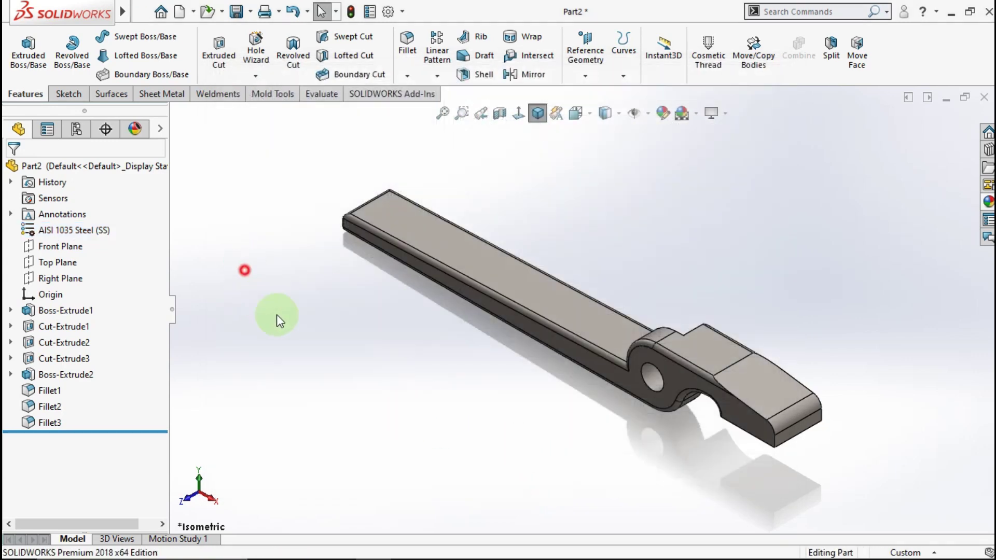
left_click_drag(242, 267, 431, 426)
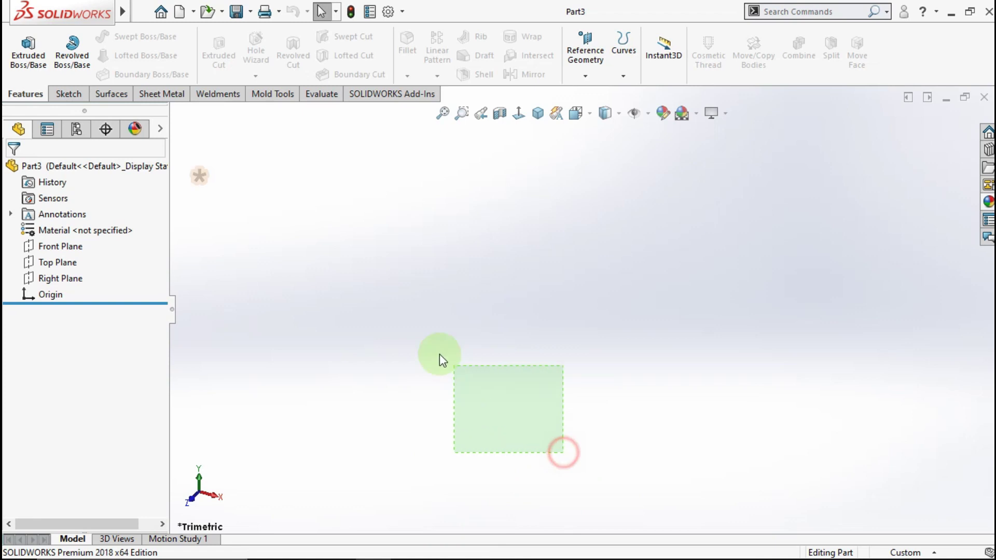
Sketch a 12 mm circle at the origin on Front Plane and extrude it 25 mm
left_click_drag(563, 452, 440, 355)
mouse_move(368, 297)
left_mouse_down()
mouse_move(419, 377)
mouse_move(296, 355)
left_mouse_up()
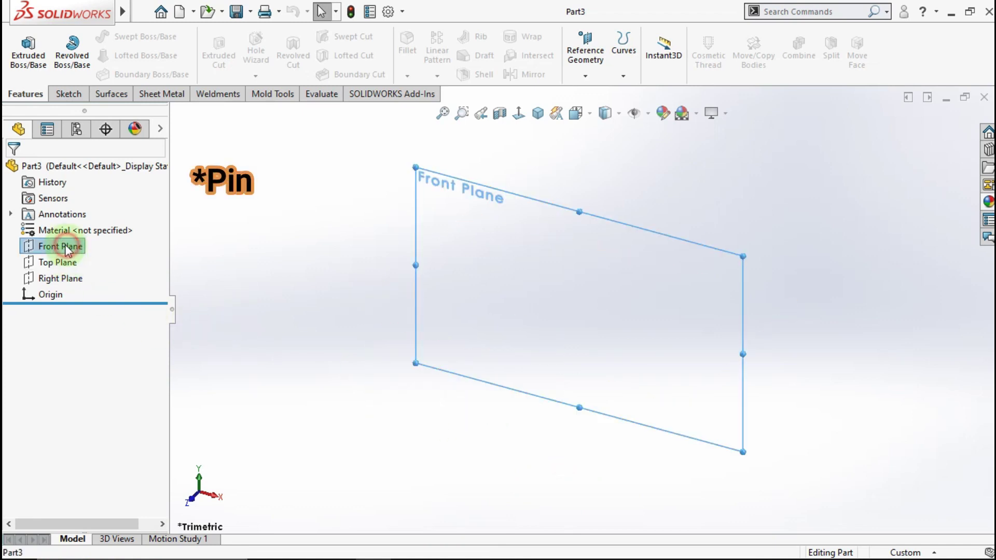
left_click(81, 223)
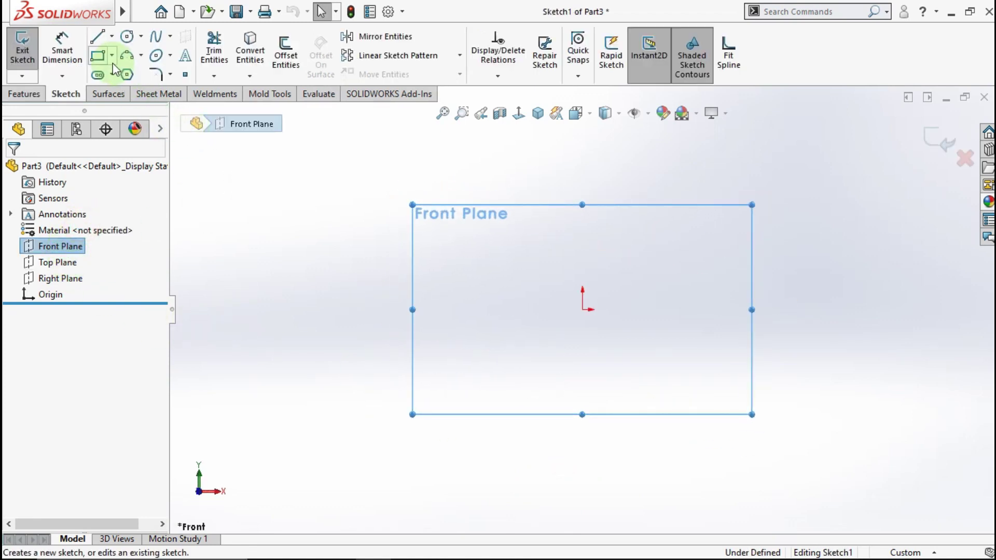
left_click(582, 309)
left_click(638, 271)
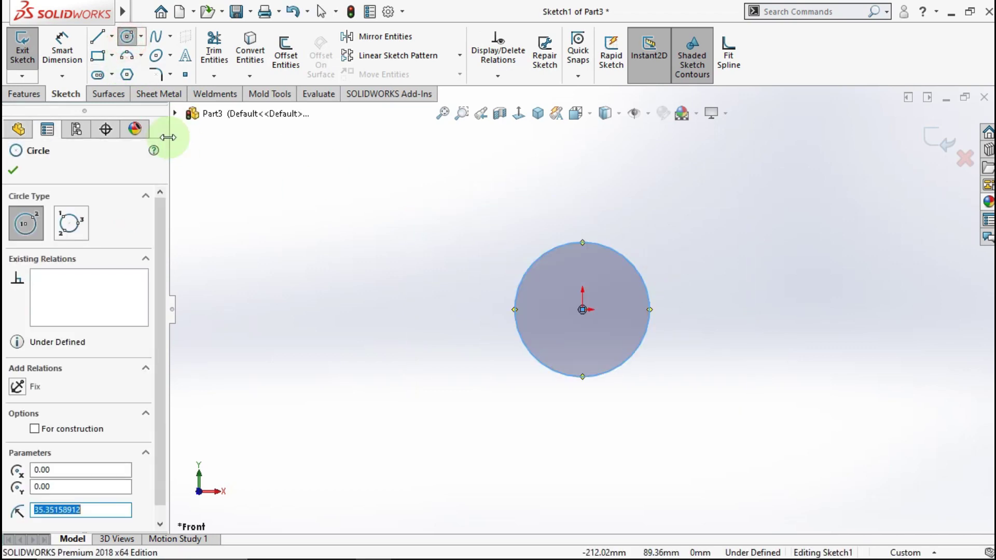
left_click(66, 54)
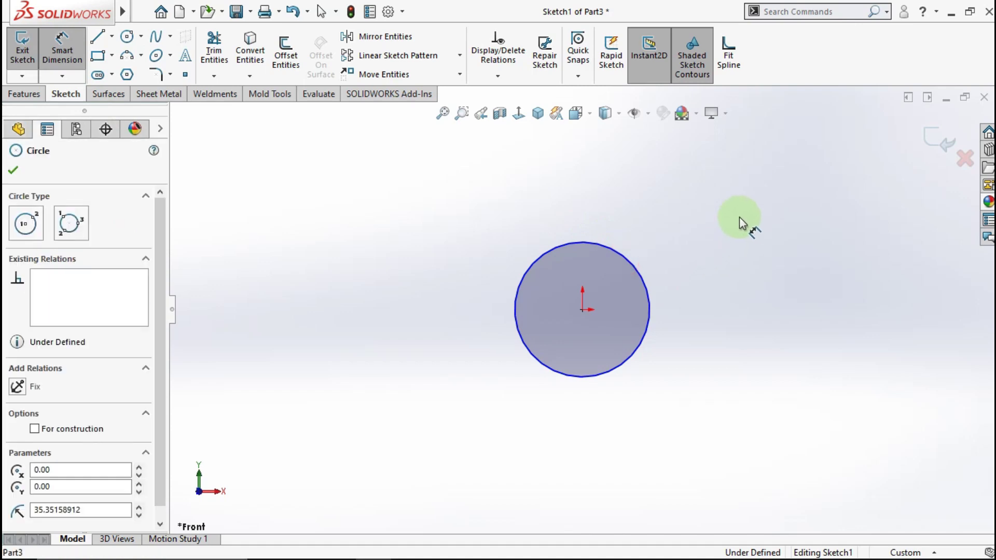
left_click(754, 198)
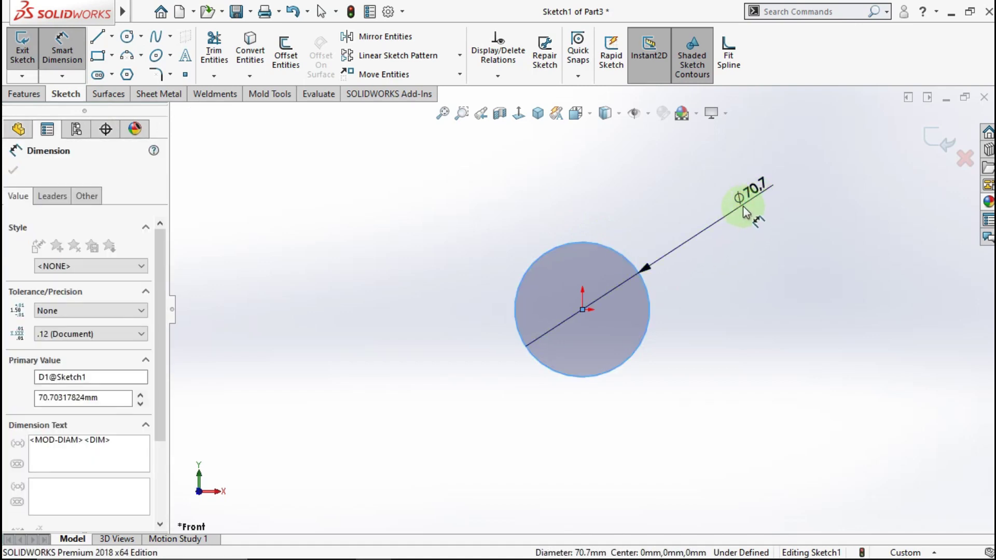
type("12")
left_click(690, 194)
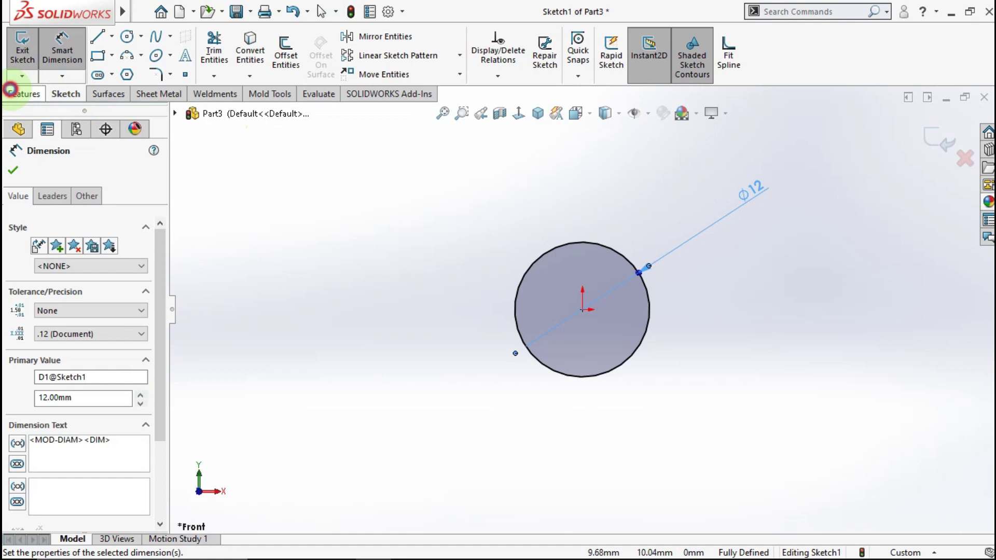
left_click(12, 92)
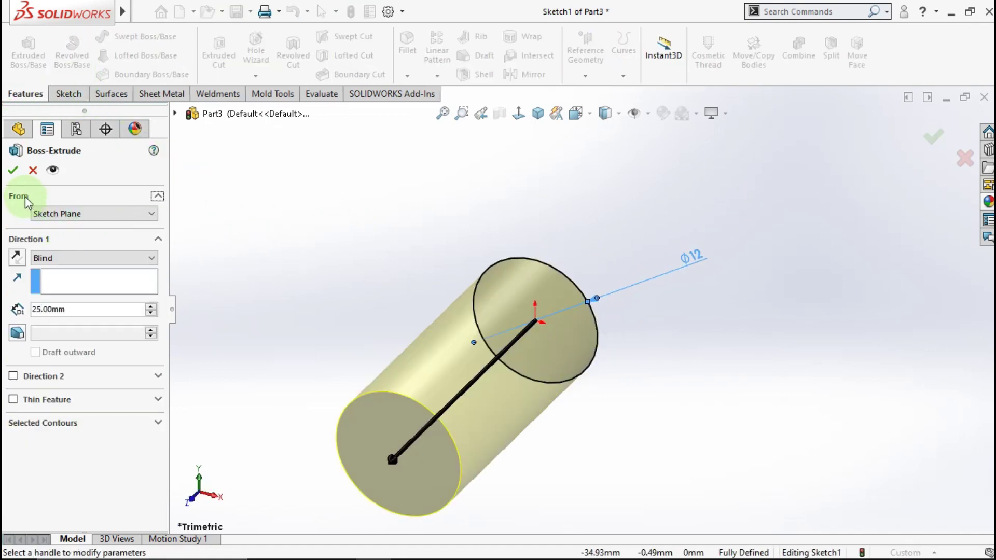
left_click(14, 171)
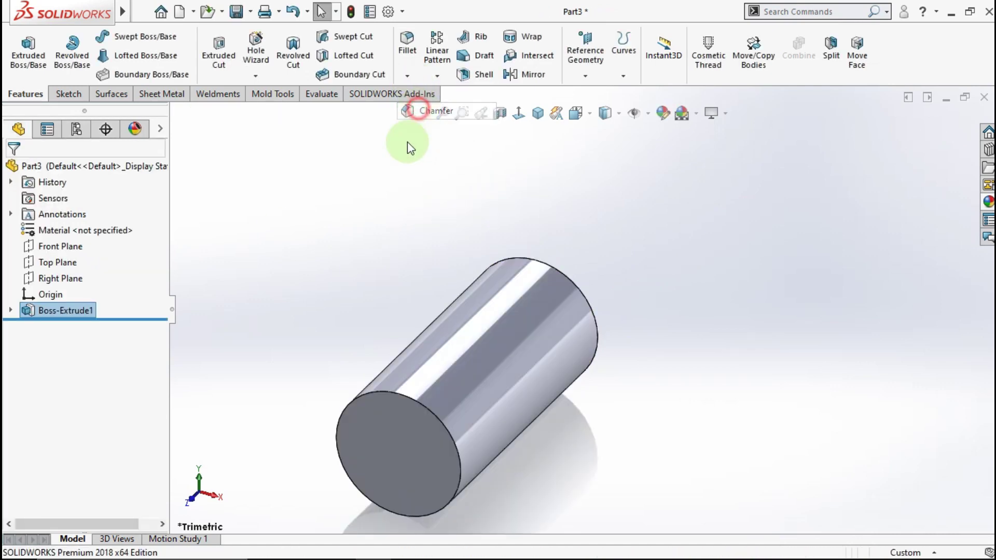
Chamfer the pin's front and back circular edges 1 mm at 45°
key("c")
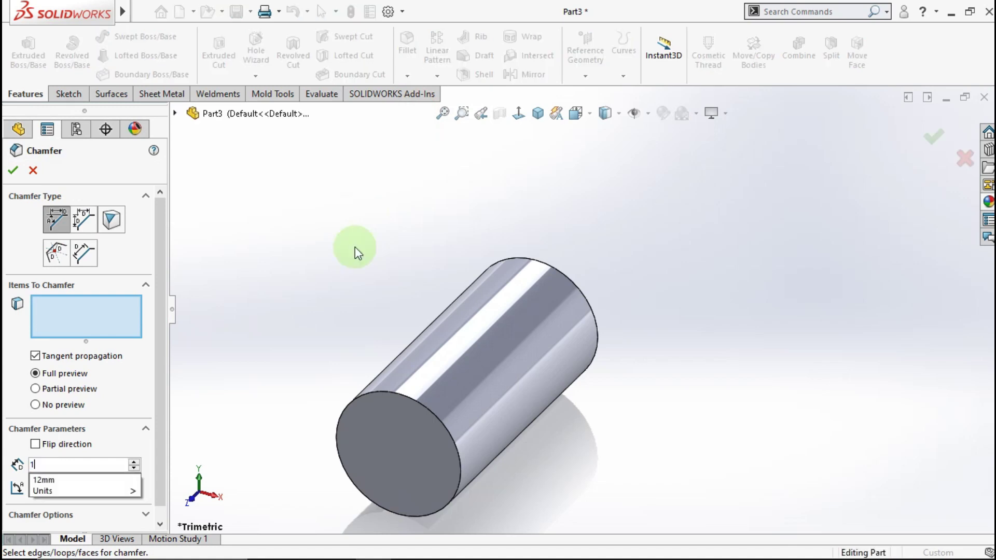
left_click(384, 391)
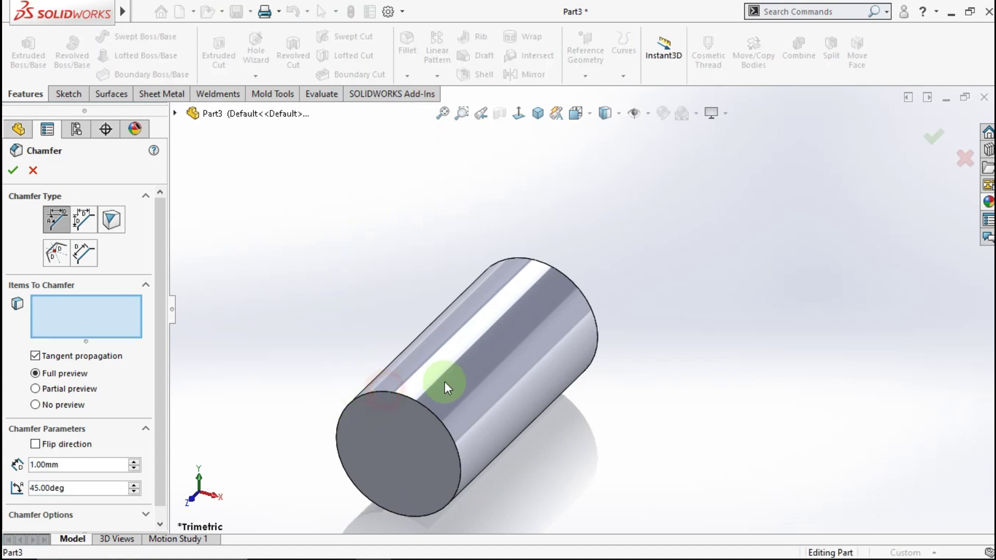
left_click(573, 285)
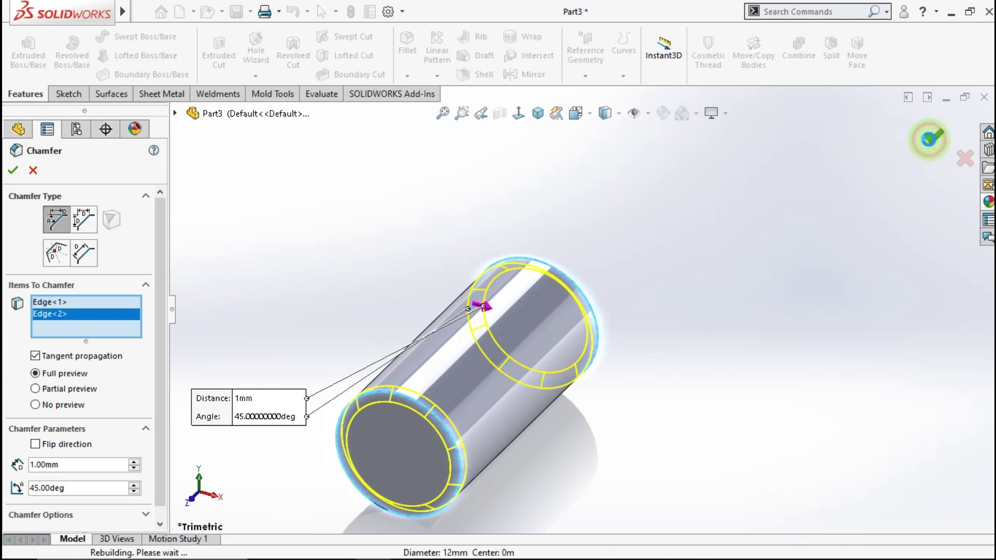
key("Return")
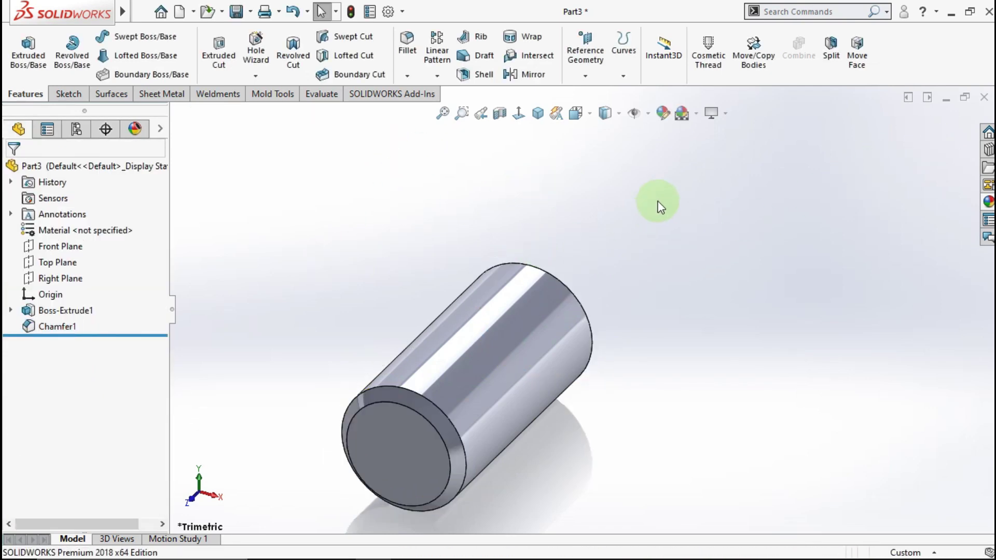
Show the pin isometric and assign it AISI 1035 Steel (SS) through Edit Material
left_click(538, 117)
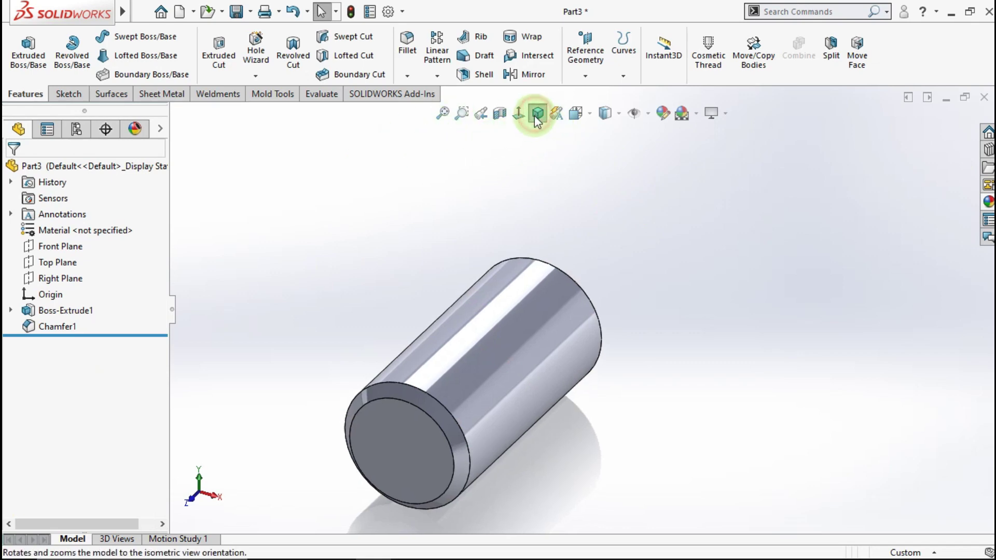
right_click(86, 232)
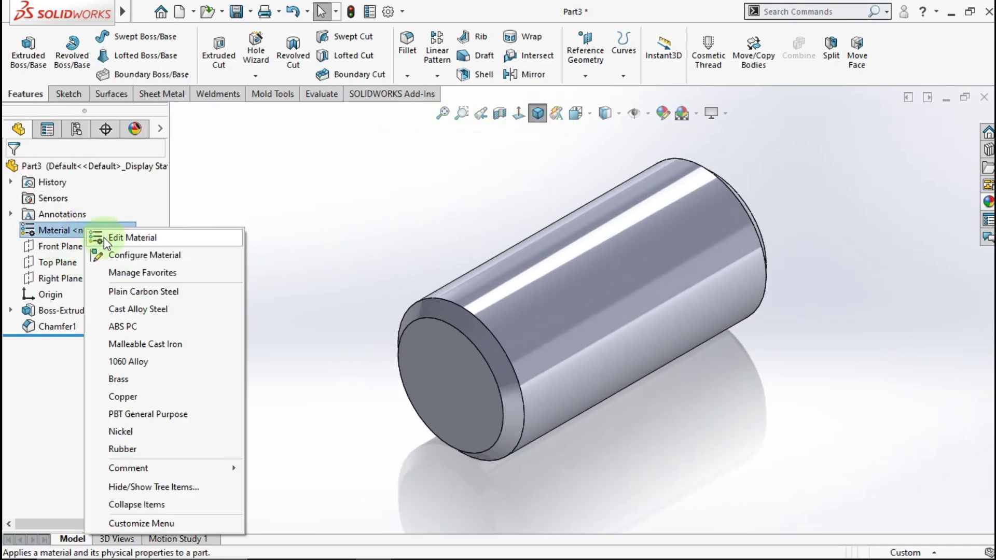
left_click(130, 239)
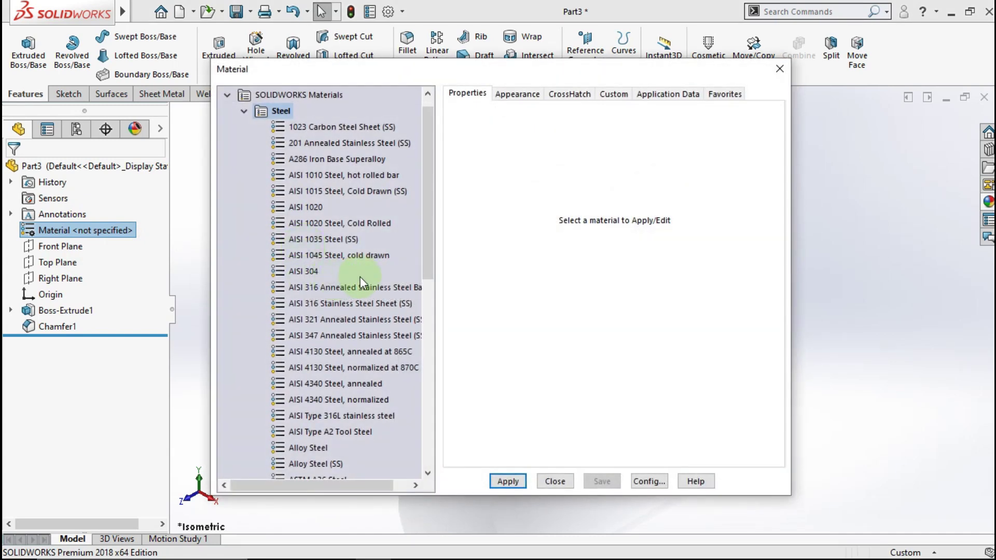
left_click(327, 239)
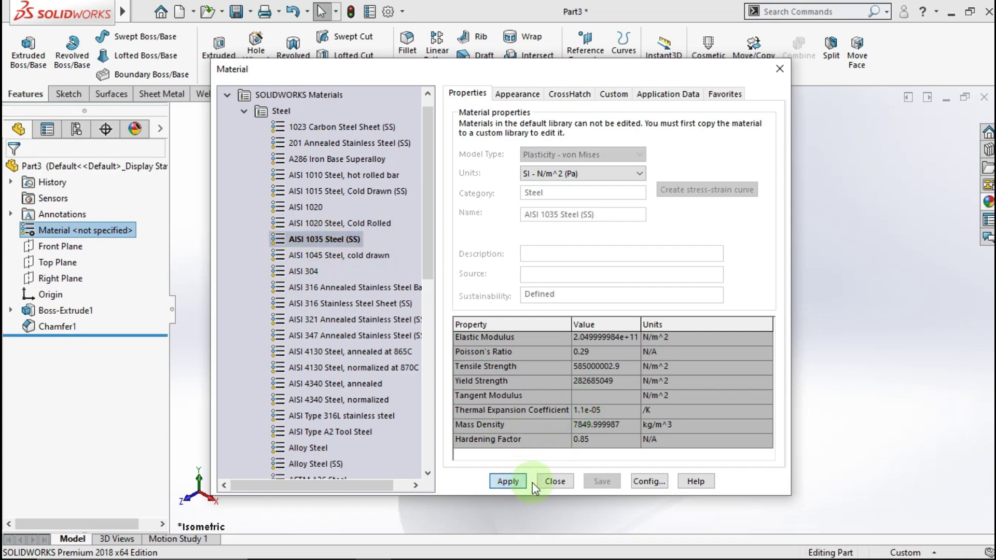
left_click(556, 481)
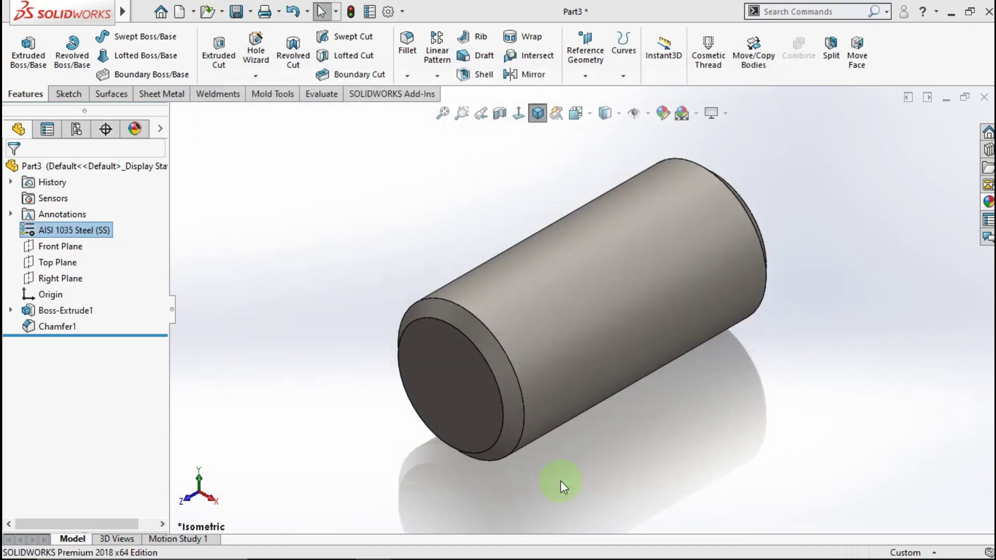
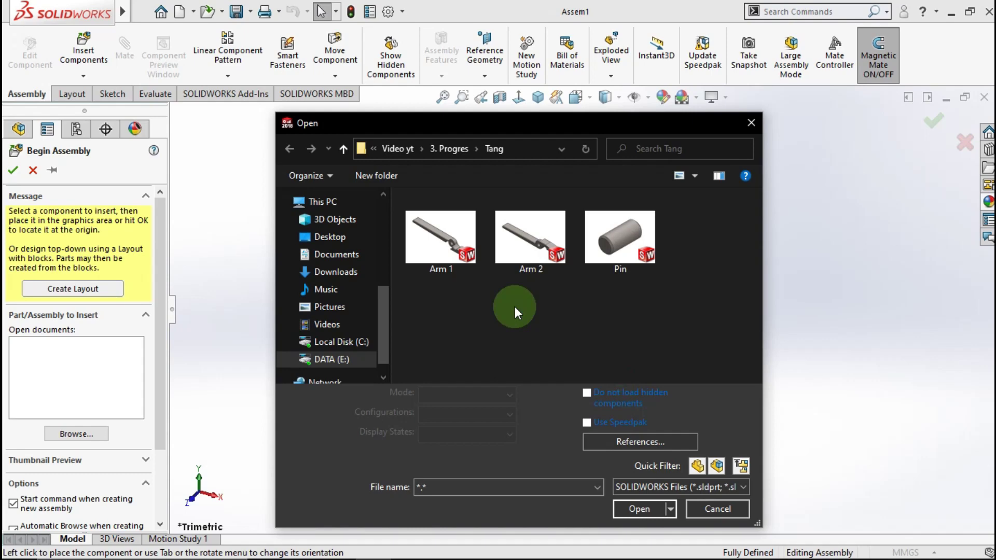
Insert Arm 1 into the assembly and switch it from fixed to floating
left_click_drag(515, 307, 631, 356)
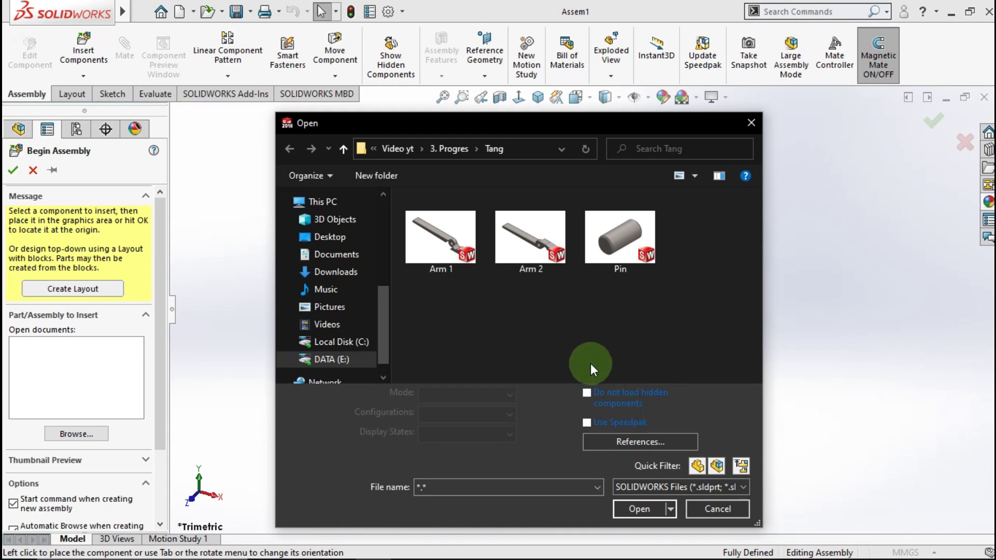
double_click(440, 236)
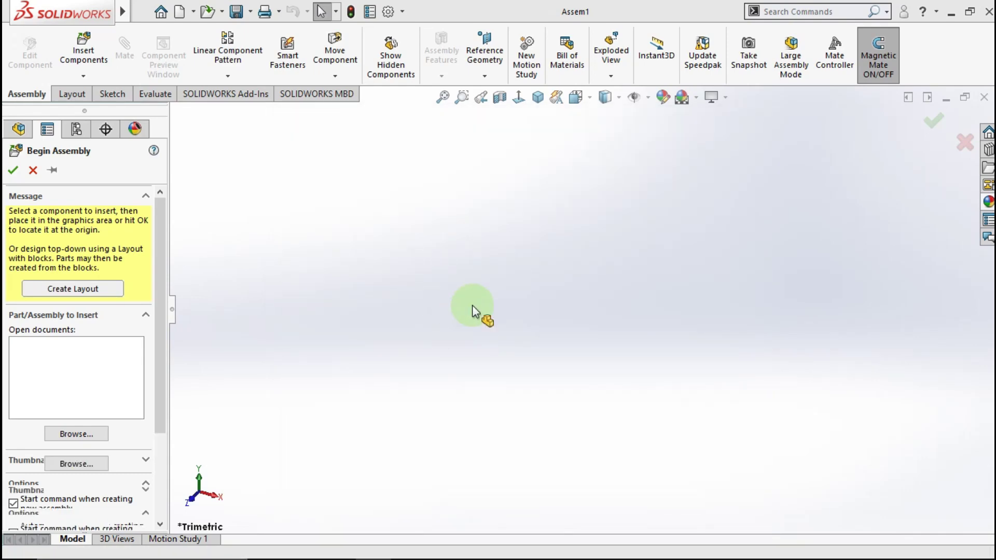
left_click(485, 320)
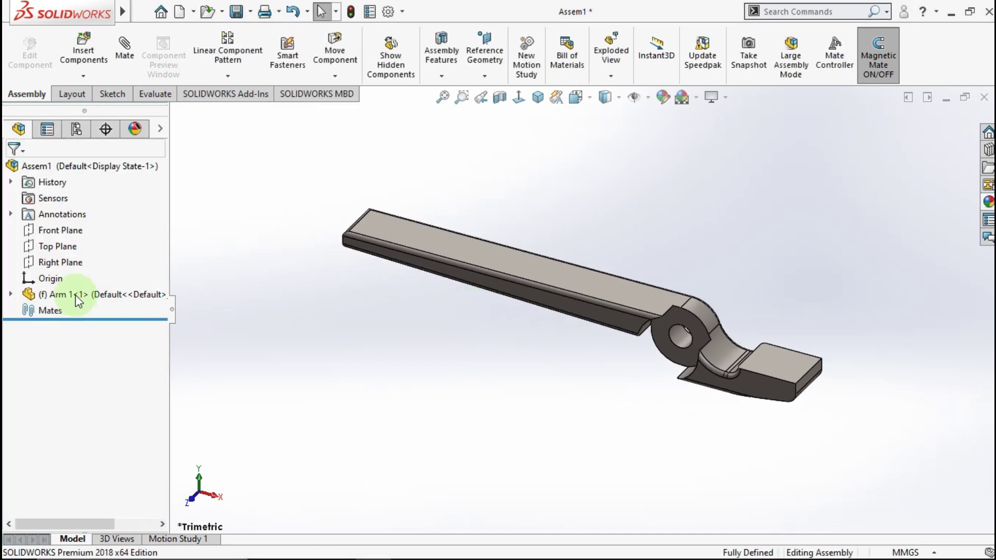
right_click(82, 301)
left_click(117, 282)
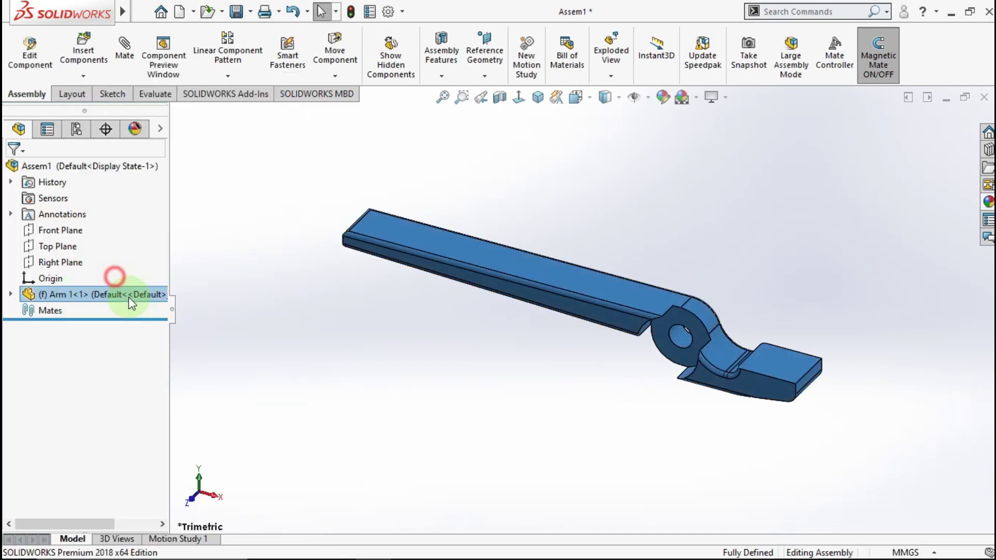
Mate Arm 1's face to the Top Plane, then pick the arm's long side face
scroll(743, 383, "down", 3)
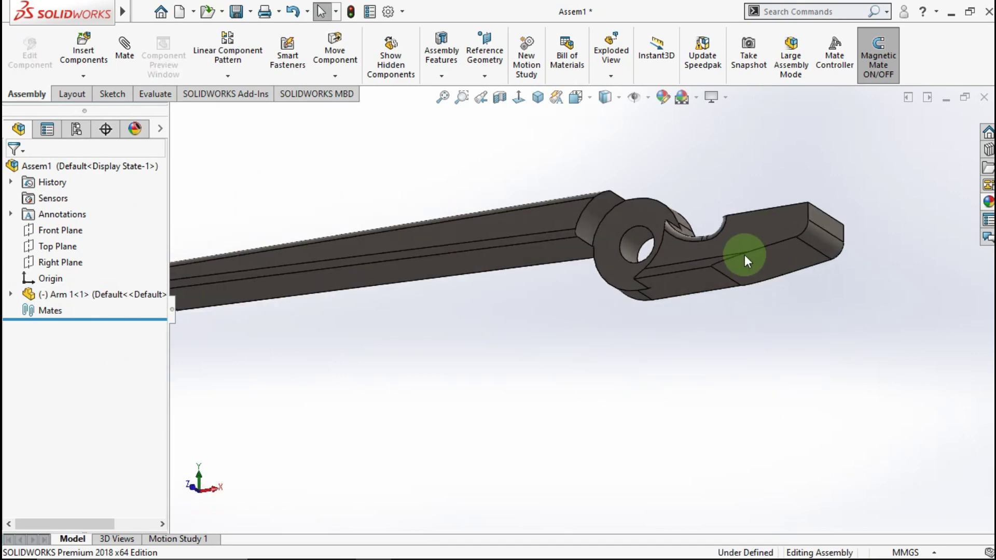
middle_click_drag(743, 370, 703, 278)
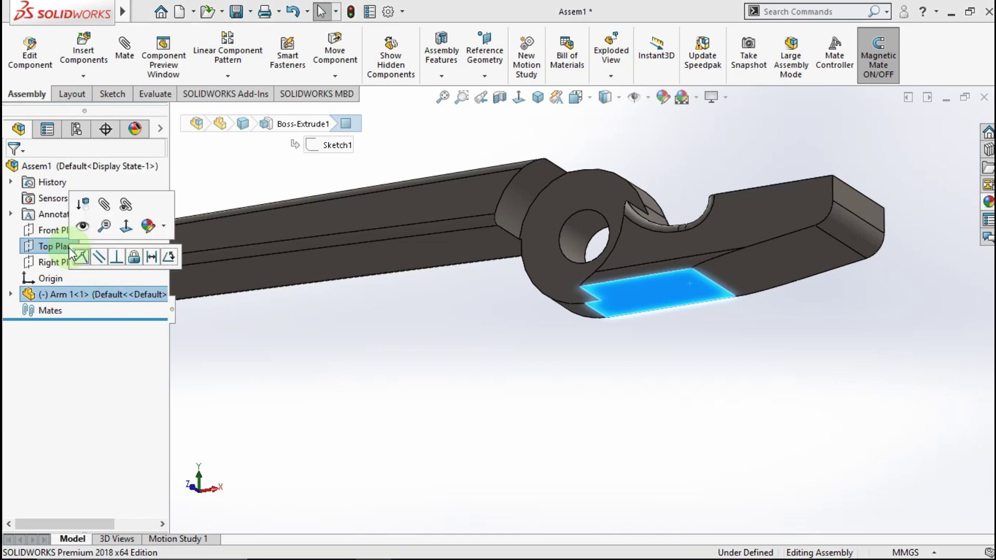
left_click(82, 258)
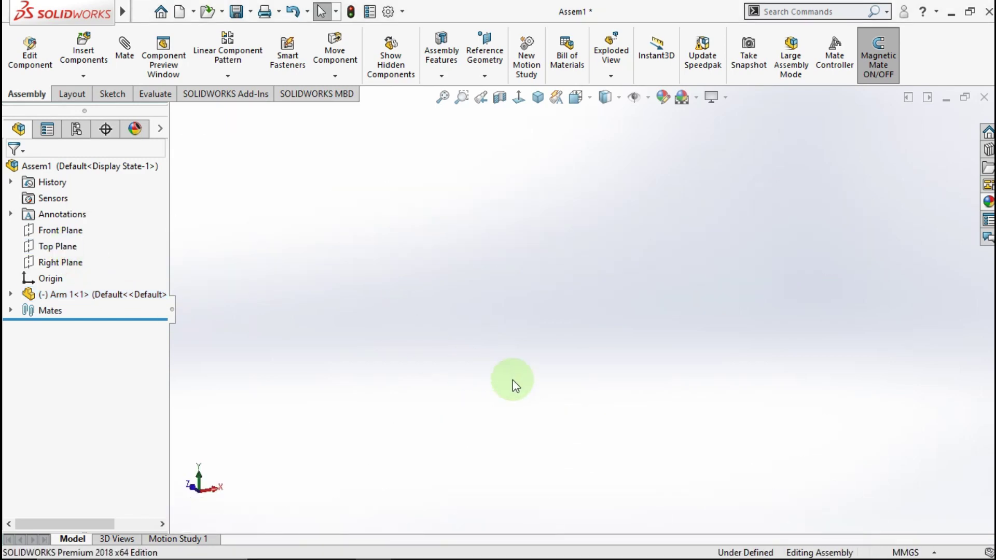
scroll(529, 415, "down", 2)
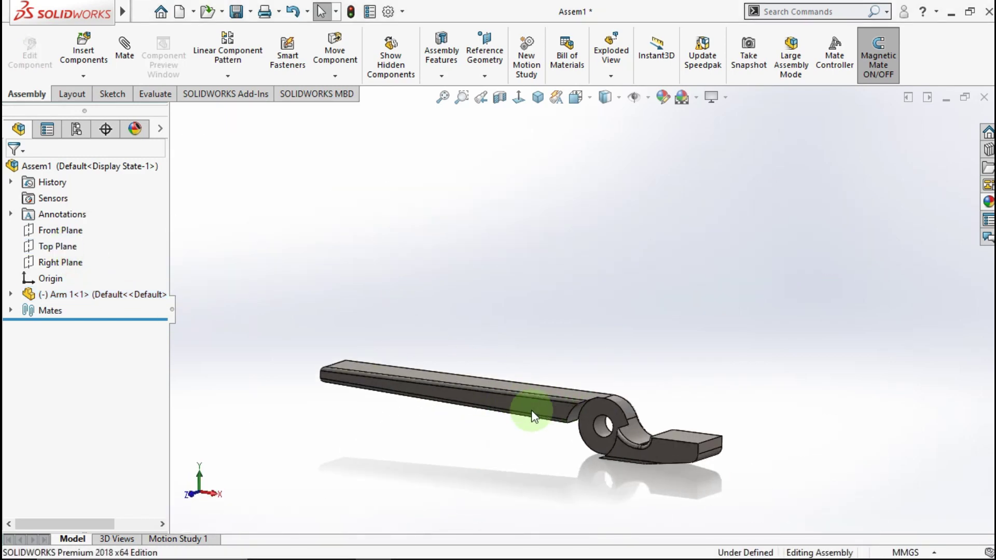
left_click(537, 403)
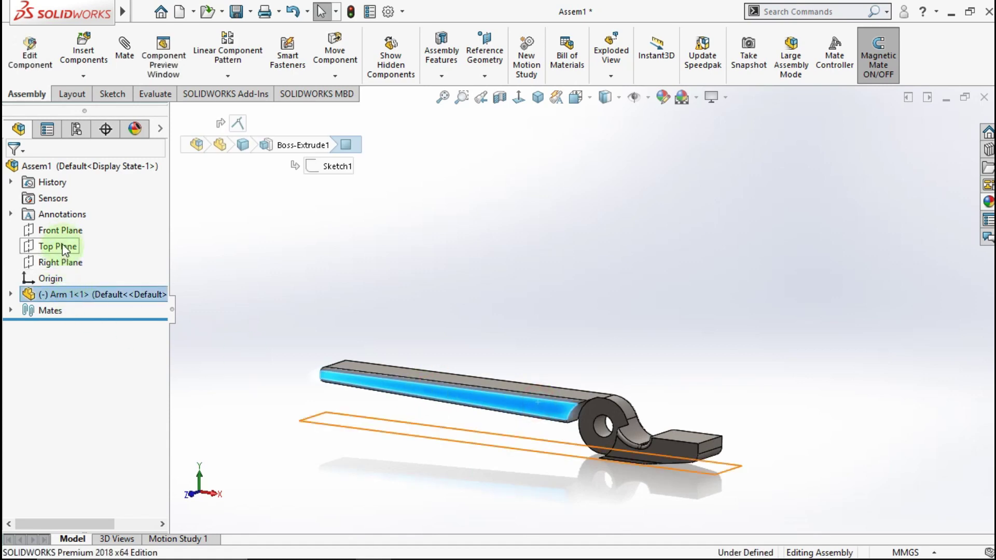
Make Arm 1's side face coincident with the Front Plane
left_click(62, 230)
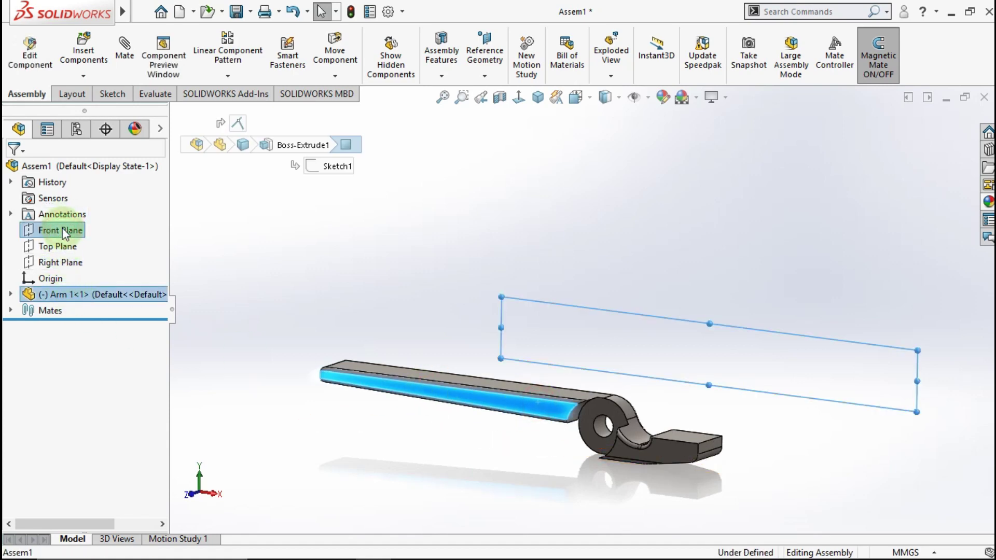
left_click(73, 231)
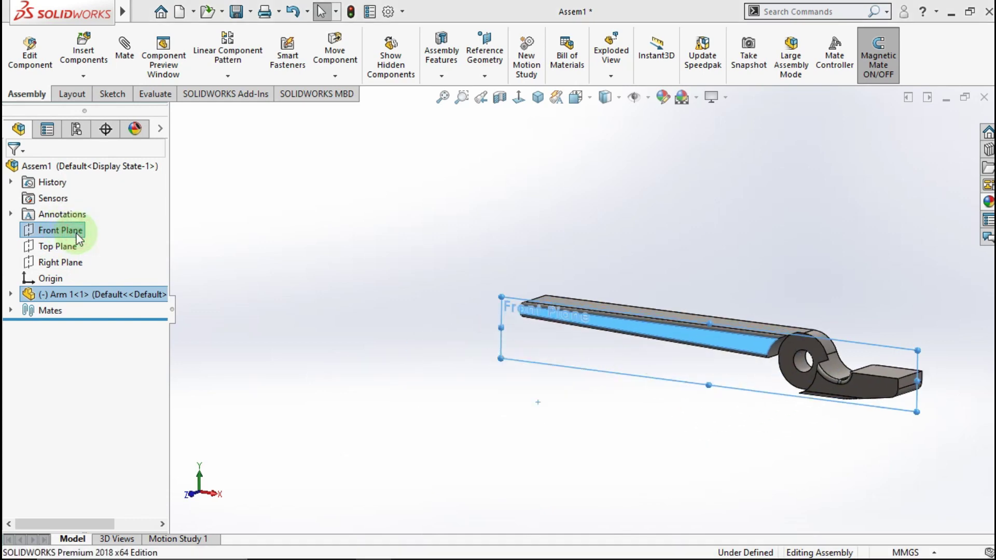
left_click(538, 312)
left_click_drag(778, 335, 422, 298)
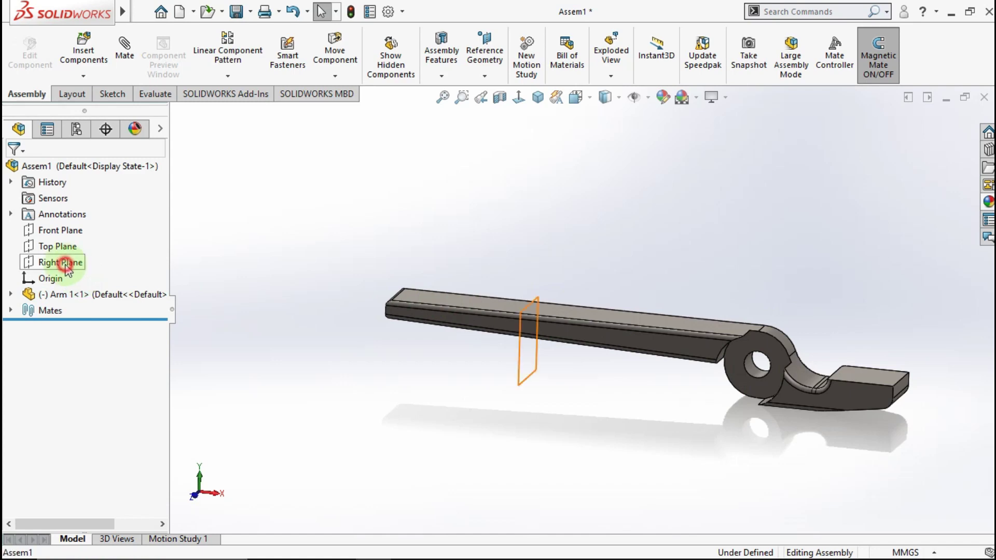
Make Arm 1's end face coincident with the Right Plane, then view it isometrically
left_click(538, 325)
middle_click_drag(540, 322, 506, 328)
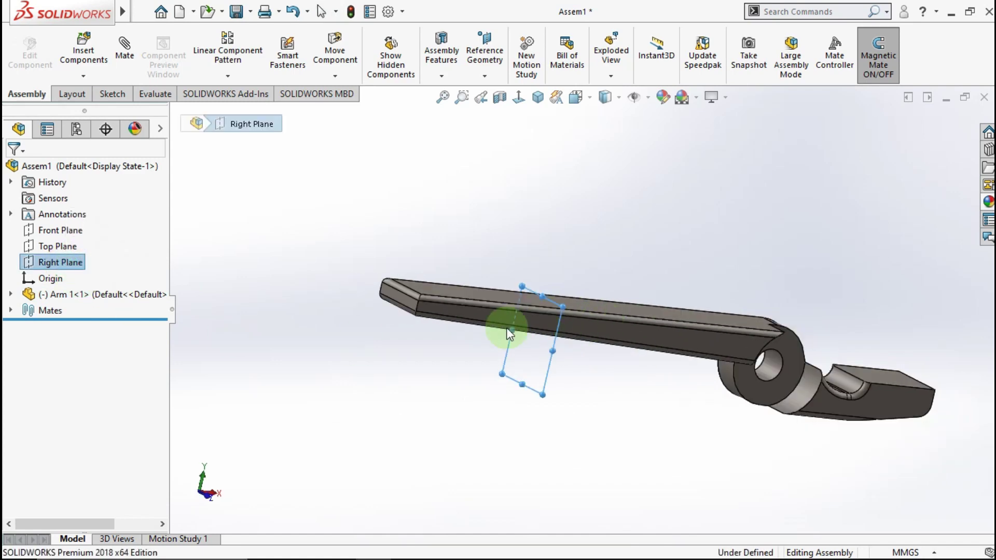
scroll(401, 304, "down", 3)
scroll(401, 304, "down", 2)
left_click(436, 288)
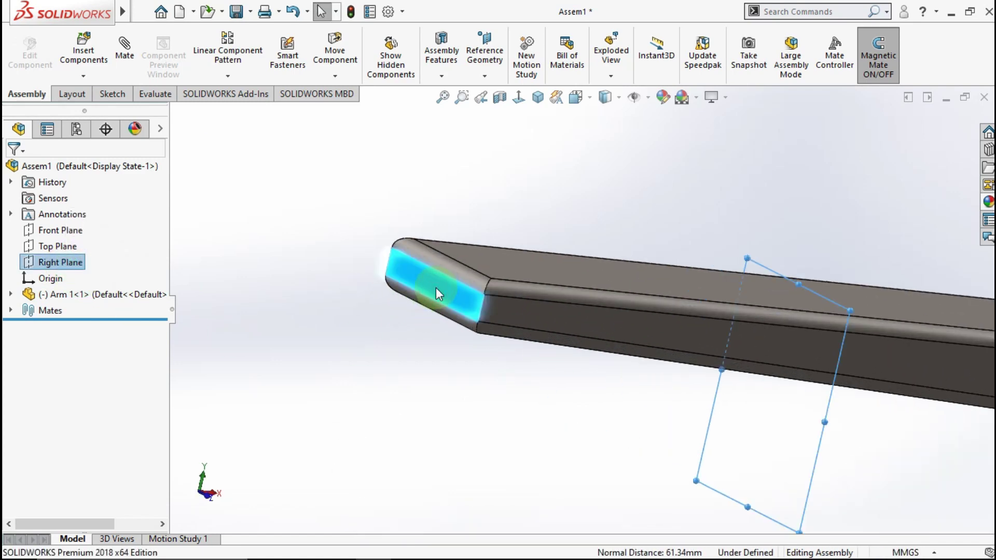
left_click(474, 276)
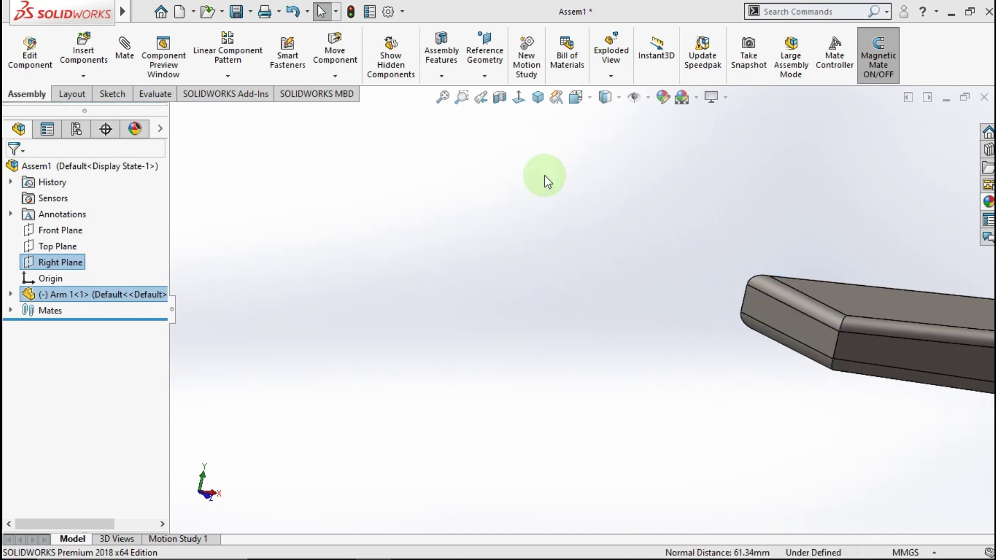
left_click(535, 97)
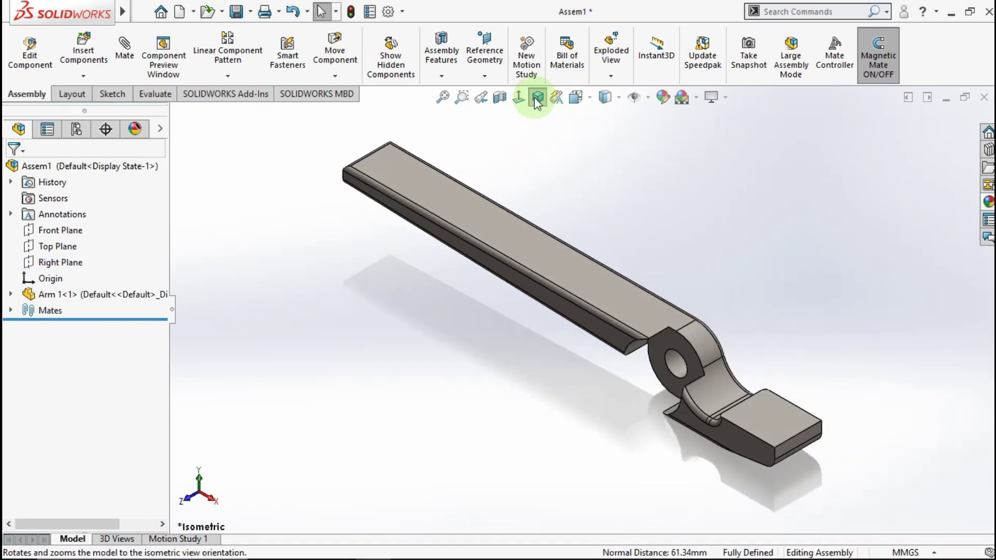
left_click(723, 253)
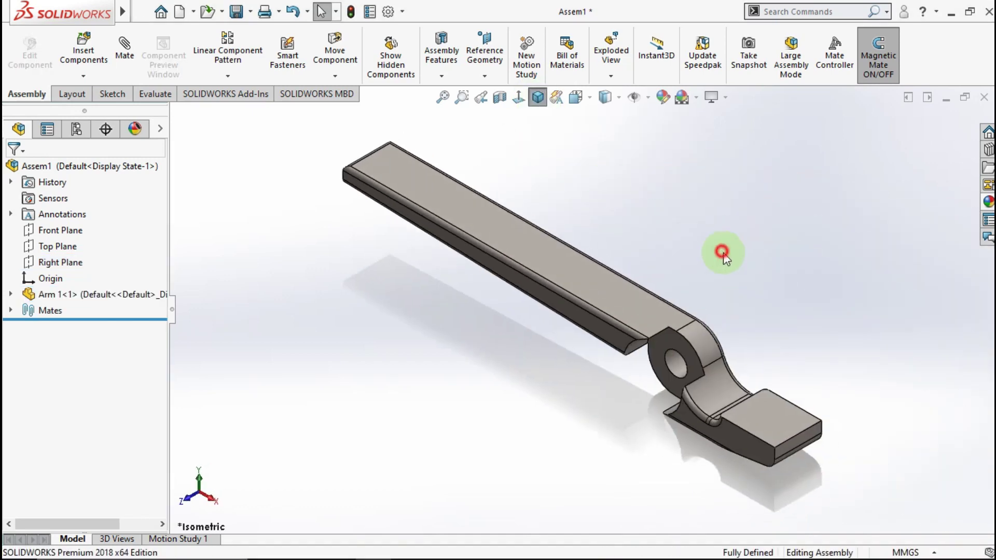
Insert Arm 2 and the Pin, placing the pin beside Arm 2
left_click(85, 67)
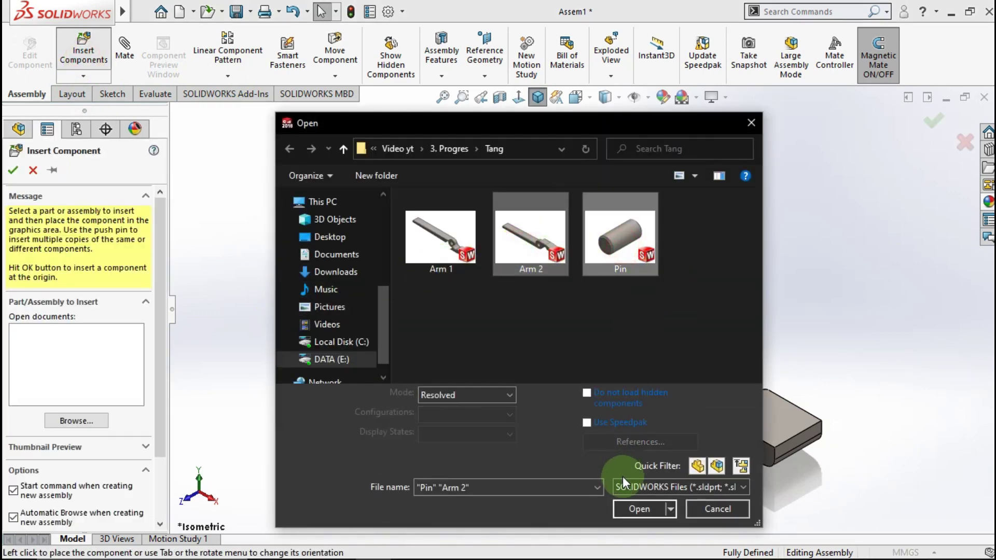
left_click(633, 506)
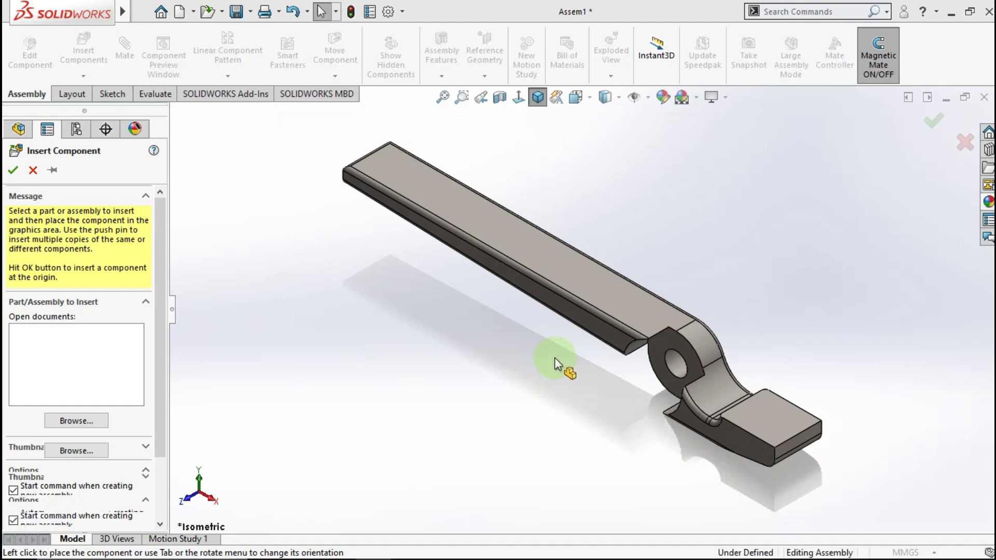
left_click(537, 359)
left_click(324, 197)
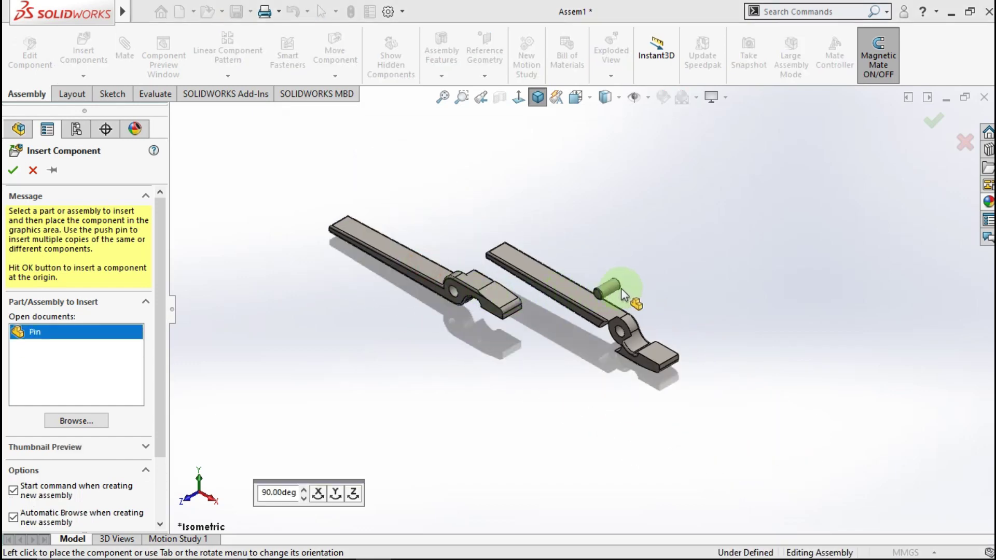
left_click(583, 315)
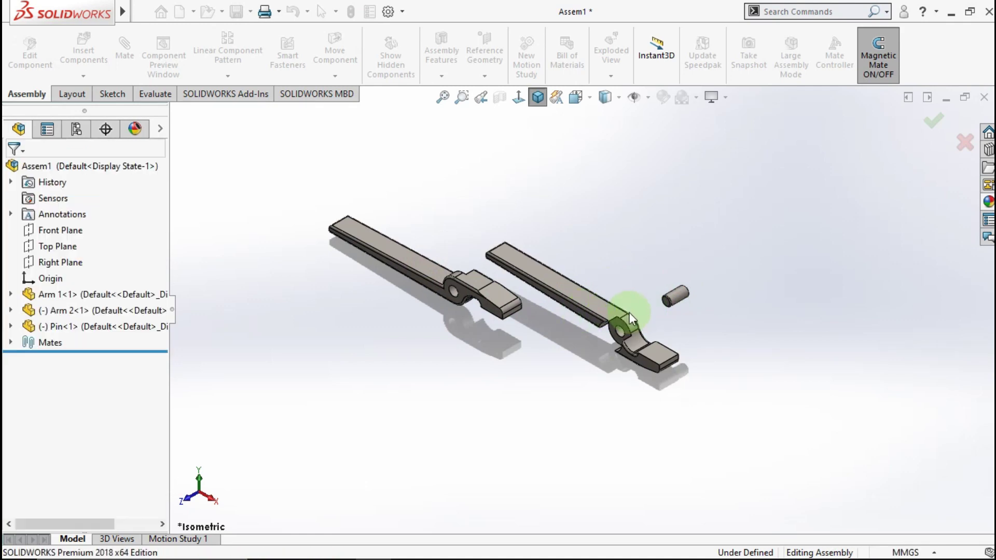
Make the pivot holes of Arm 1 and Arm 2 concentric
scroll(625, 314, "down", 3)
left_click(324, 276)
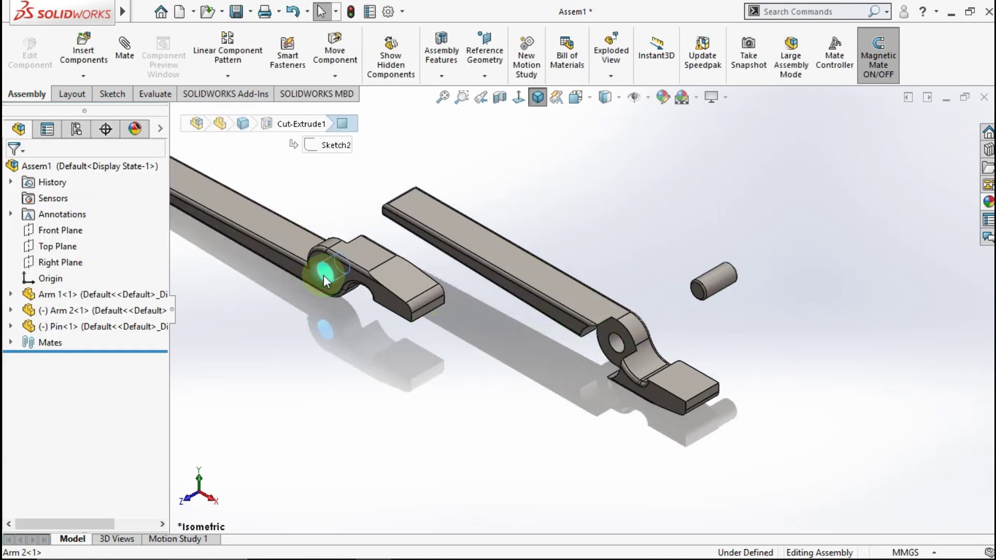
scroll(607, 344, "down", 2)
left_click(615, 344, "ctrl")
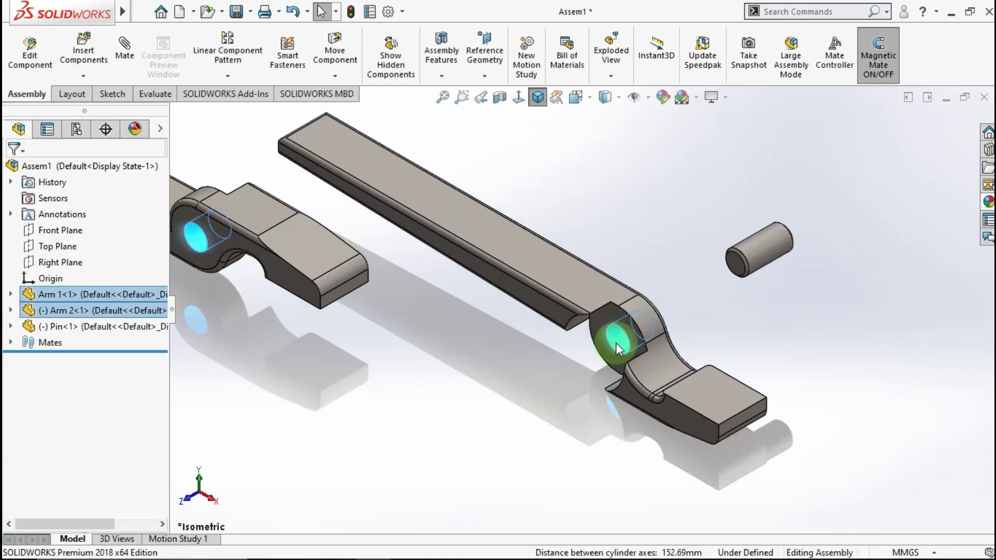
left_click(711, 331)
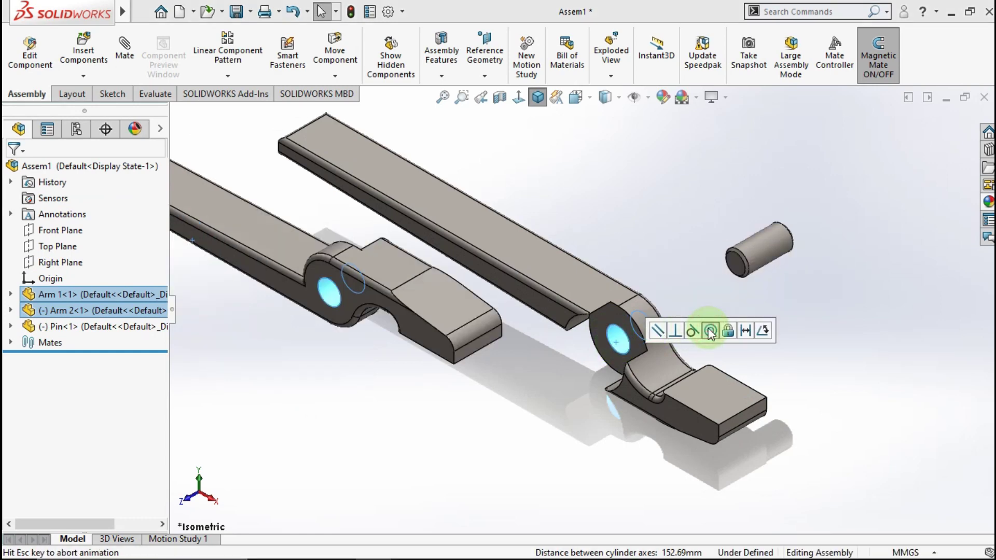
Make the flat faces of the two arms coincident
mouse_move(625, 361)
middle_mouse_down()
mouse_move(552, 351)
mouse_move(528, 372)
mouse_move(519, 356)
mouse_move(590, 356)
middle_mouse_up()
scroll(650, 334, "down", 3)
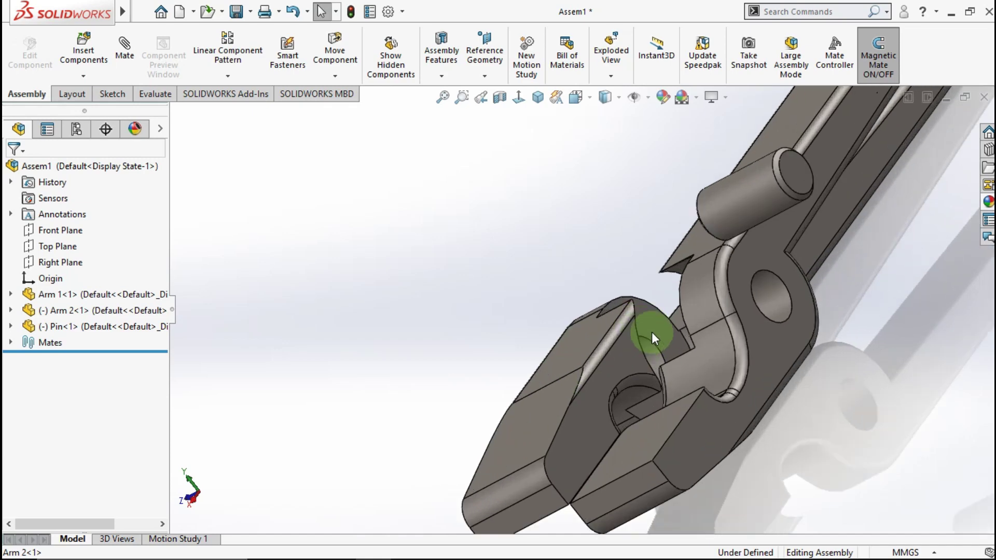
left_click(648, 336)
middle_click_drag(649, 336, 736, 276)
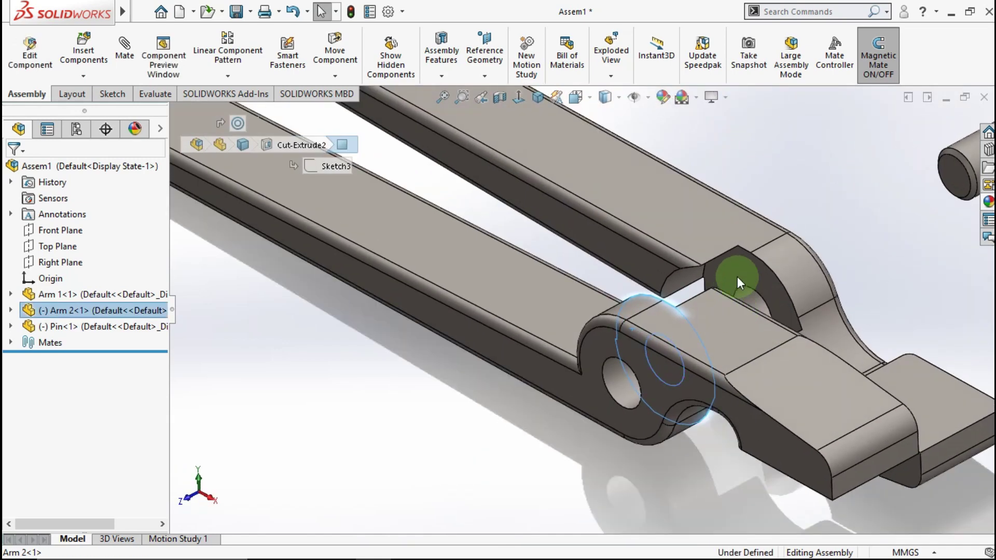
left_click(737, 276)
left_click(779, 263)
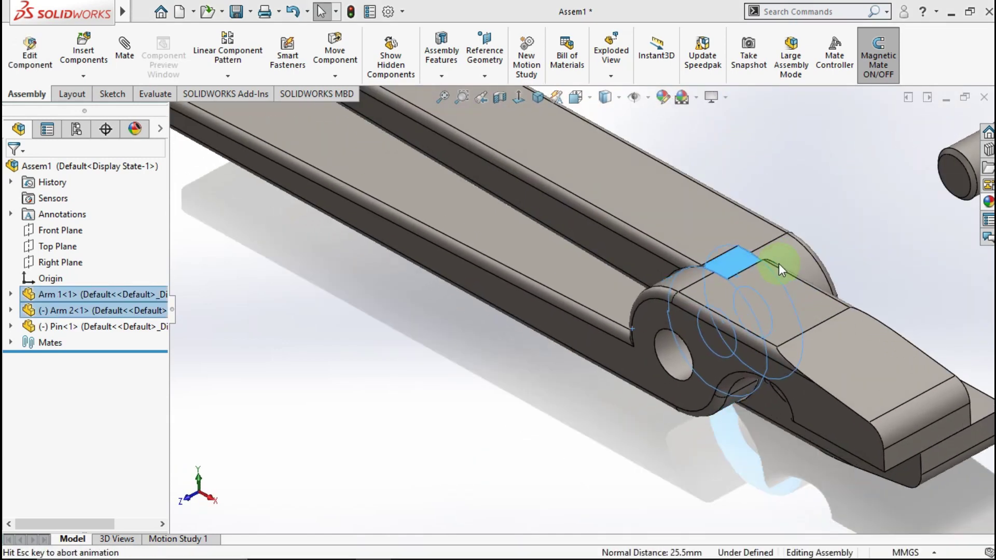
Zoom out to the whole tongs and swing Arm 2 open about the pivot
scroll(752, 289, "up", 2)
scroll(712, 296, "up", 2)
mouse_move(708, 285)
middle_mouse_down()
mouse_move(748, 236)
mouse_move(793, 247)
mouse_move(701, 272)
middle_mouse_up()
scroll(671, 347, "up", 2)
scroll(618, 347, "up", 2)
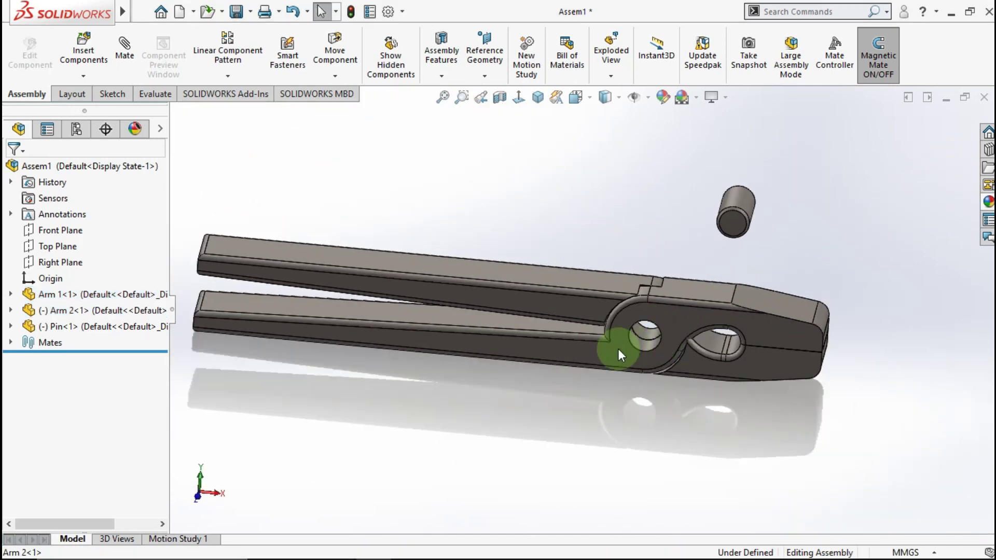
scroll(431, 341, "up", 2)
mouse_move(404, 330)
left_mouse_down()
mouse_move(465, 381)
mouse_move(431, 336)
mouse_move(492, 381)
mouse_move(456, 326)
mouse_move(512, 379)
mouse_move(502, 354)
left_mouse_up()
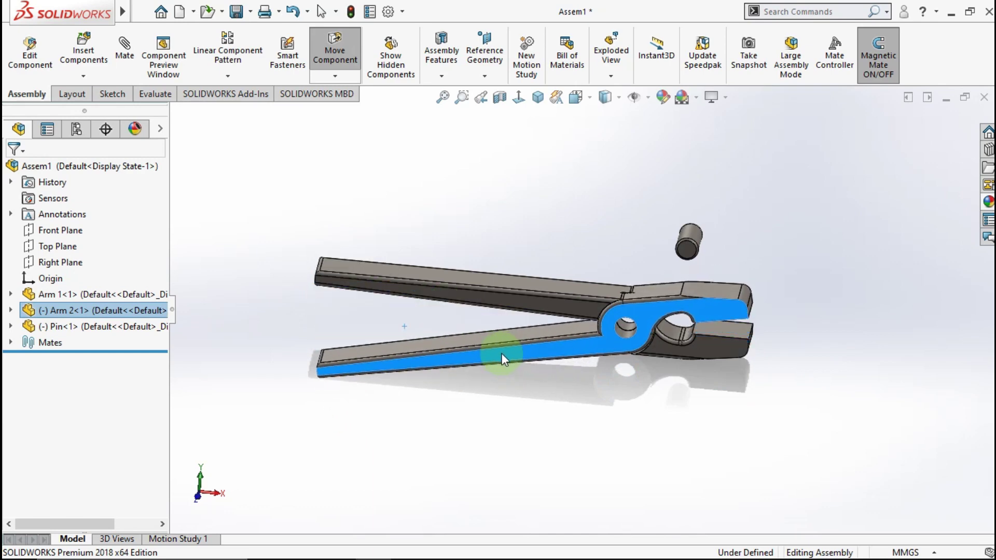
Make the pin's cylindrical face concentric with the arms' pivot hole
key("Escape")
mouse_move(753, 263)
middle_mouse_down()
mouse_move(629, 310)
mouse_move(629, 272)
mouse_move(643, 260)
mouse_move(631, 293)
mouse_move(626, 270)
middle_mouse_up()
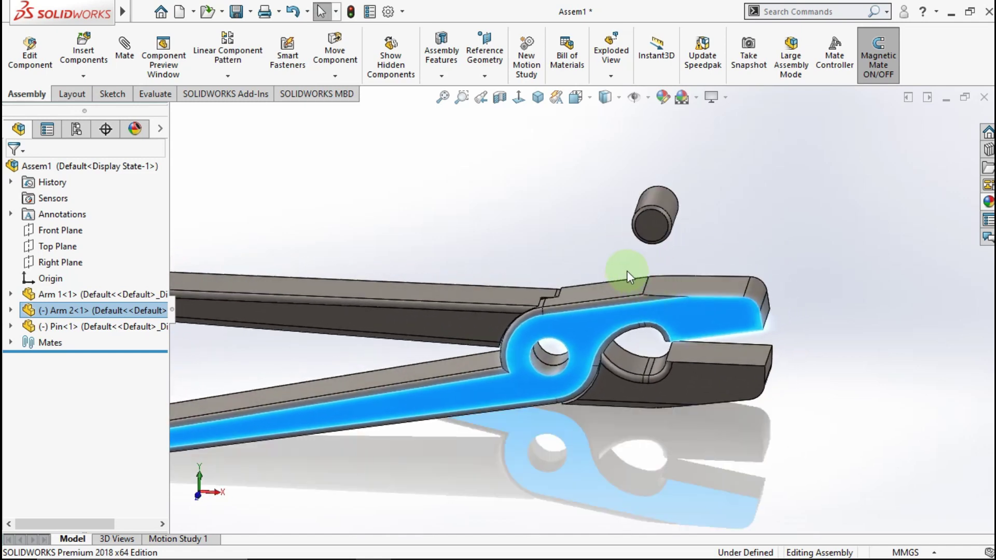
left_click(565, 253)
scroll(618, 268, "down", 2)
scroll(674, 195, "down", 2)
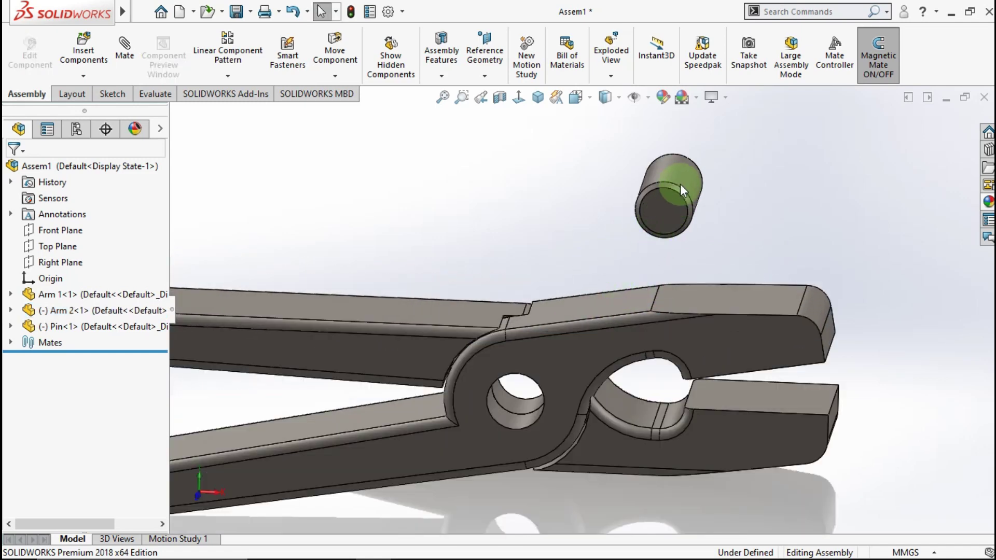
left_click(681, 184)
scroll(516, 402, "up", 1)
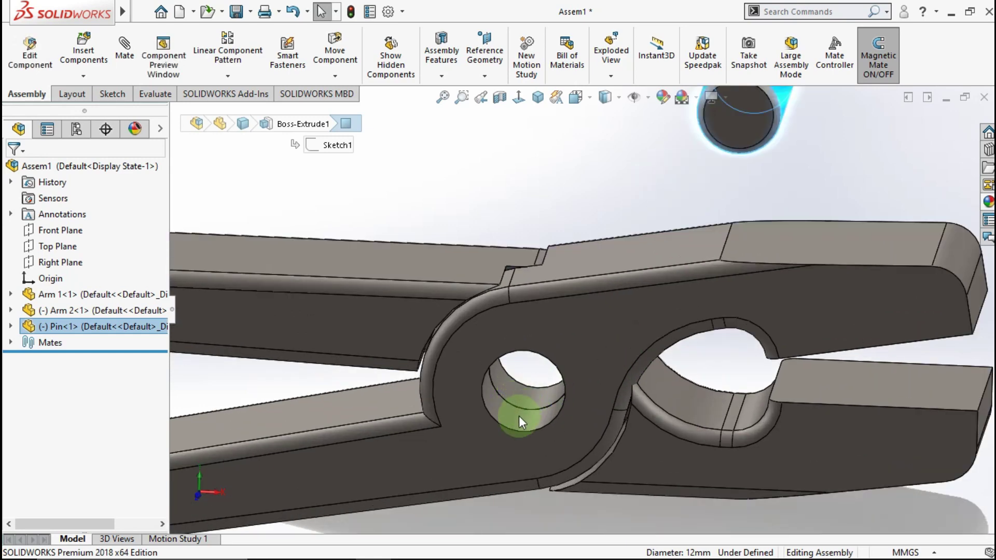
left_click(519, 416, "ctrl")
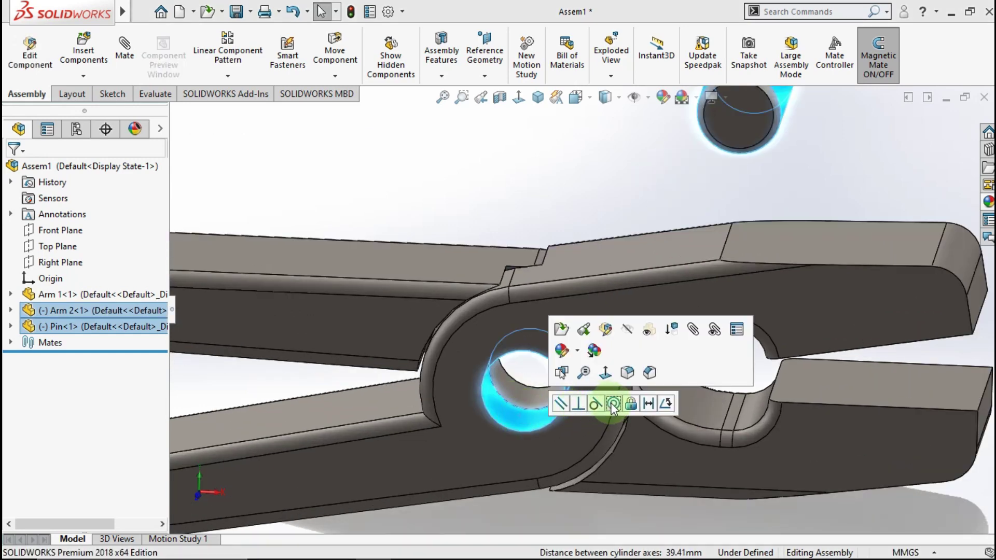
left_click(613, 404)
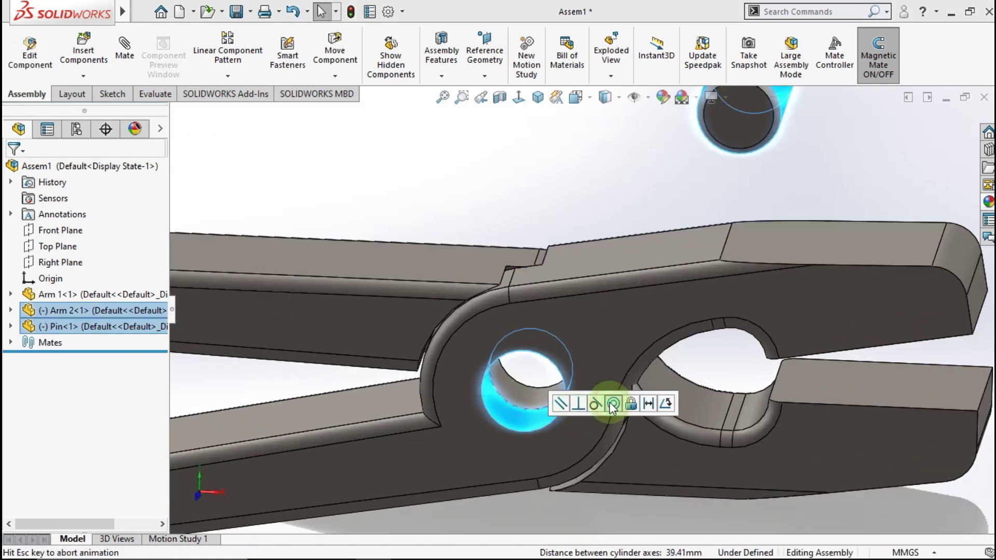
Make the pin's end face coincident with the adjacent arm face
left_click(521, 363)
left_click(465, 405, "ctrl")
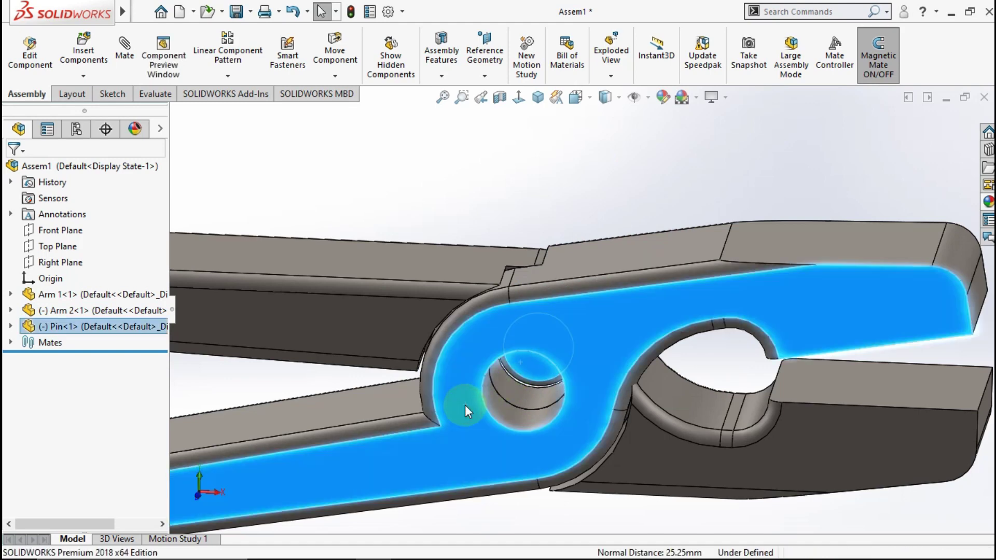
left_click(509, 391)
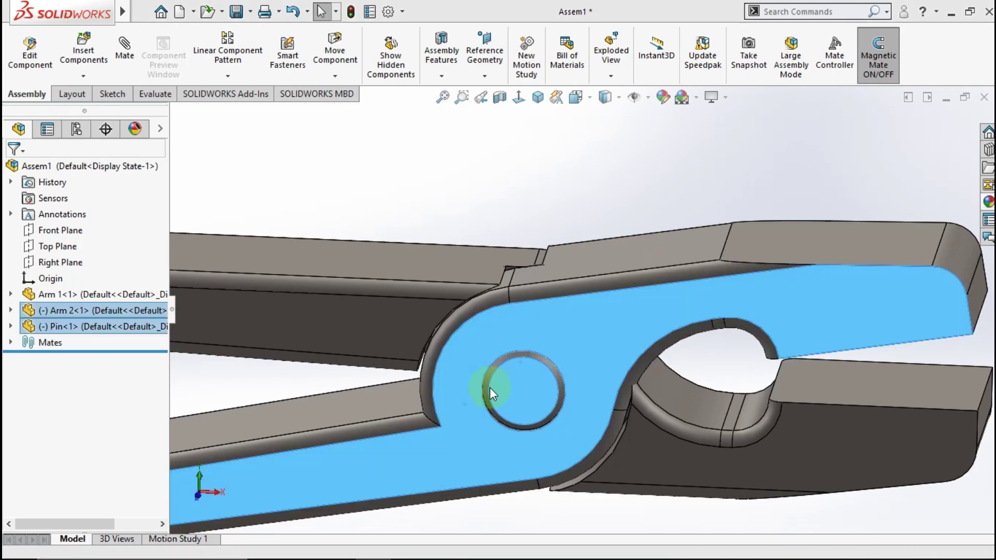
key("f")
mouse_move(461, 391)
middle_mouse_down()
mouse_move(460, 398)
mouse_move(438, 380)
middle_mouse_up()
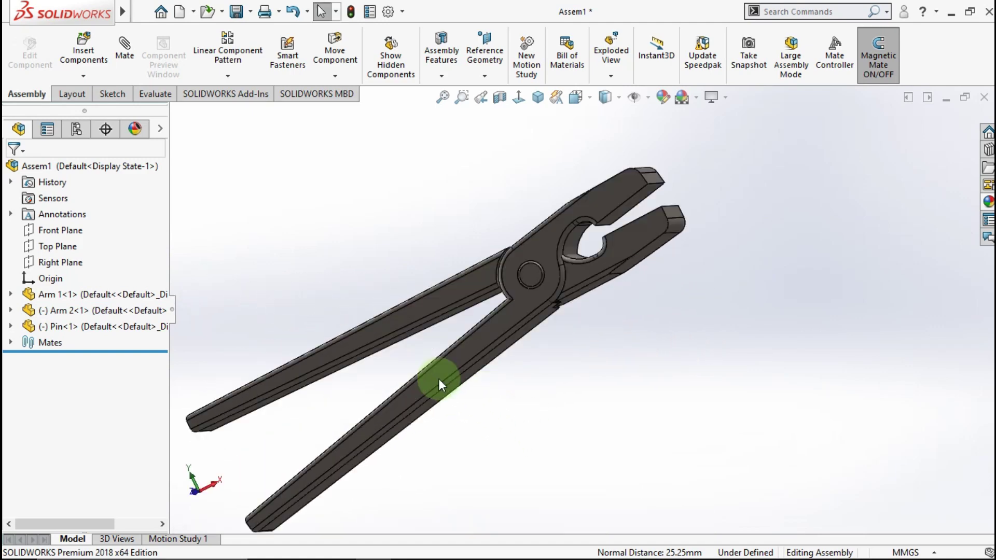
Drag Arm 2 about the pin to open and close the jaws, then deselect
scroll(441, 379, "down", 3)
scroll(452, 387, "down", 2)
mouse_move(462, 377)
left_mouse_down()
mouse_move(562, 388)
mouse_move(518, 379)
mouse_move(529, 388)
mouse_move(484, 293)
left_mouse_up()
mouse_move(485, 294)
middle_mouse_down()
mouse_move(581, 291)
mouse_move(596, 318)
mouse_move(527, 260)
mouse_move(434, 273)
mouse_move(457, 344)
mouse_move(489, 396)
middle_mouse_up()
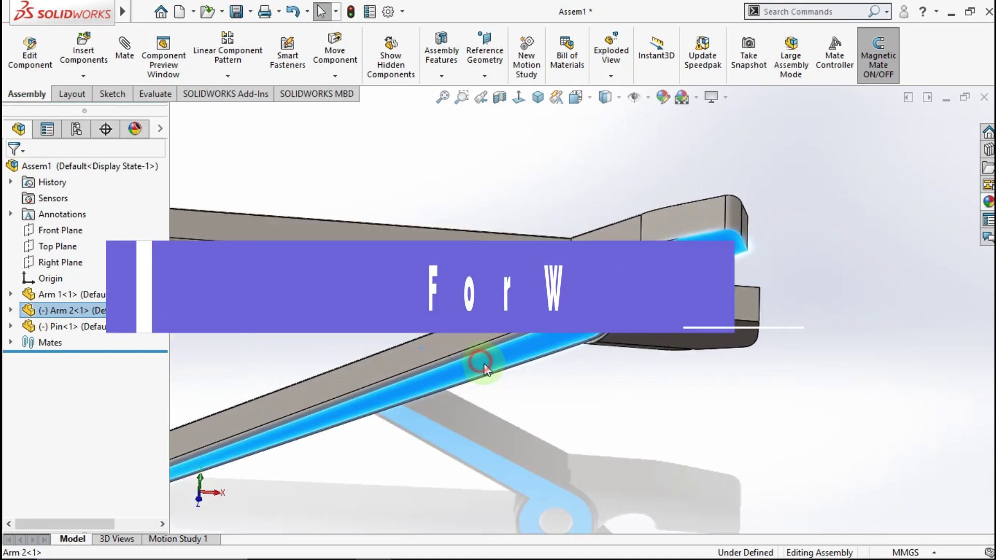
mouse_move(480, 363)
left_mouse_down()
mouse_move(519, 382)
mouse_move(507, 345)
mouse_move(524, 352)
mouse_move(534, 304)
left_mouse_up()
key("Escape")
mouse_move(534, 304)
middle_mouse_down()
mouse_move(524, 268)
mouse_move(474, 222)
mouse_move(494, 273)
mouse_move(529, 266)
middle_mouse_up()
scroll(575, 226, "up", 3)
left_click(578, 229)
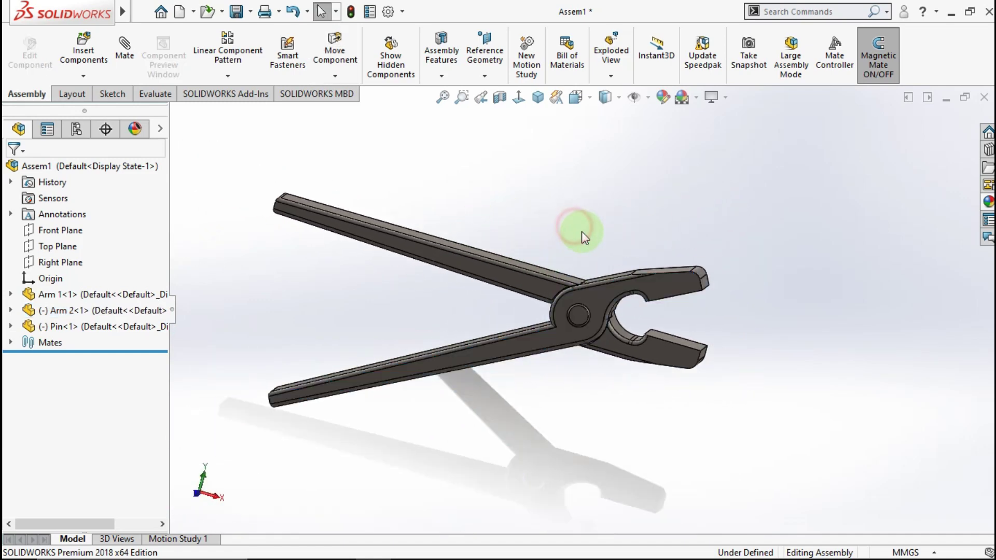